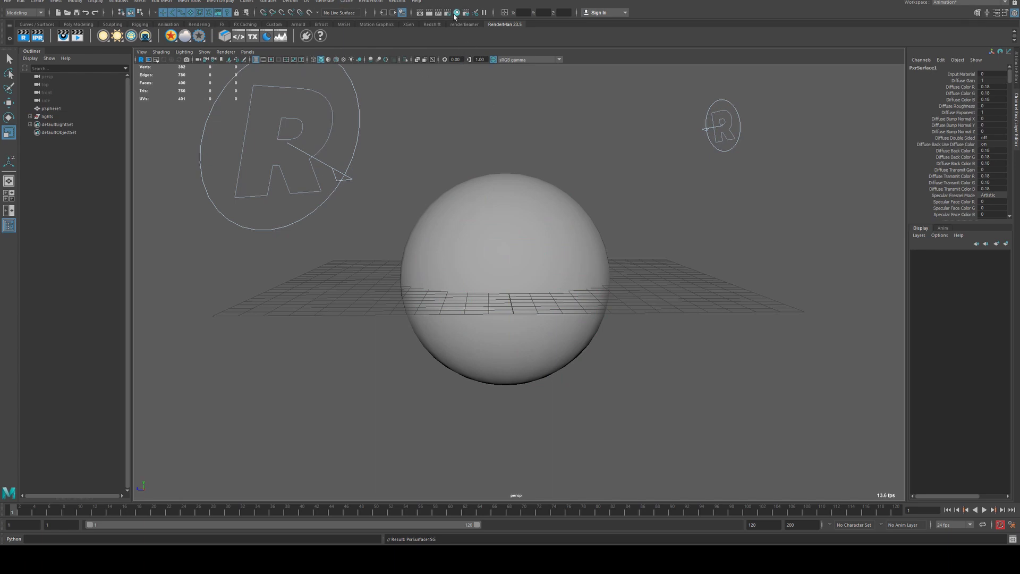
Step: Open the Hypershade and graph the input and output connections of the PxrSurface1 material
{"action": "left_click", "coordinate": [457, 12]}
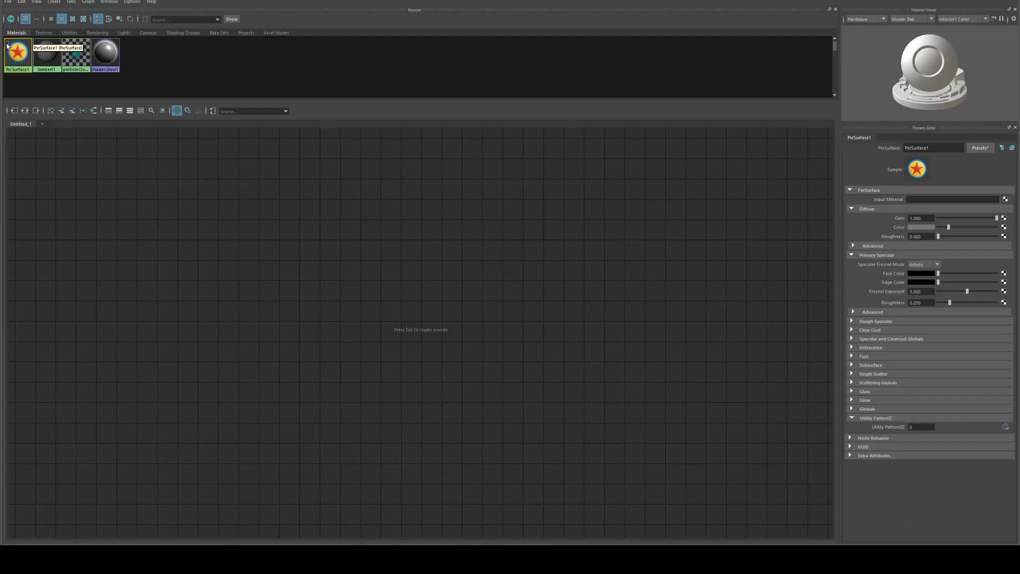
{"action": "left_click", "coordinate": [26, 110]}
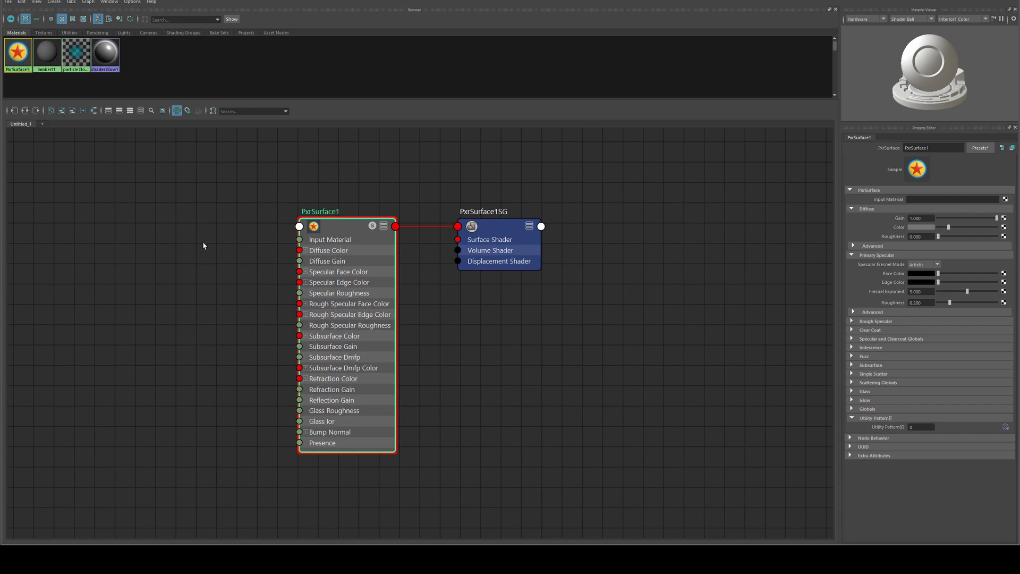
Step: Create a PxrTexture node in the graph and place it beside the input side of PxrSurface1
{"action": "middle_click_drag", "start_coordinate": [203, 245], "coordinate": [388, 245]}
{"action": "key", "text": "Tab"}
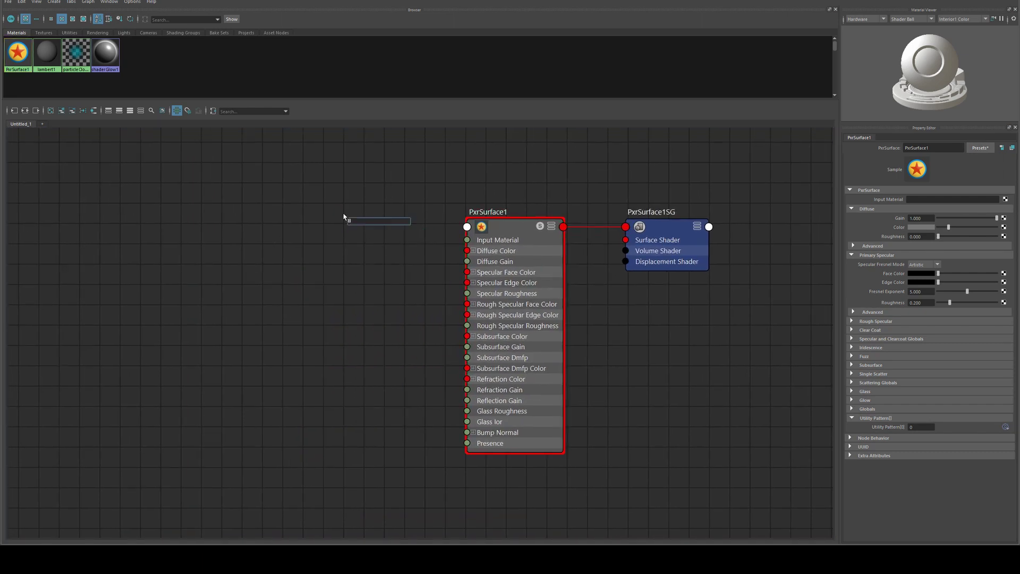
{"action": "type", "text": "pxr"}
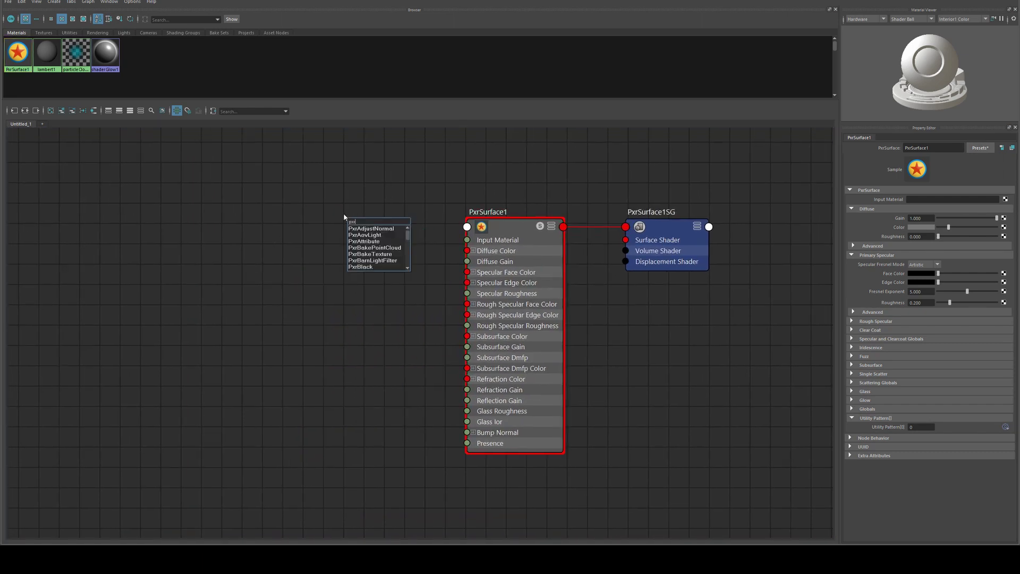
{"action": "type", "text": "texture"}
{"action": "key", "text": "Down"}
{"action": "key", "text": "Return"}
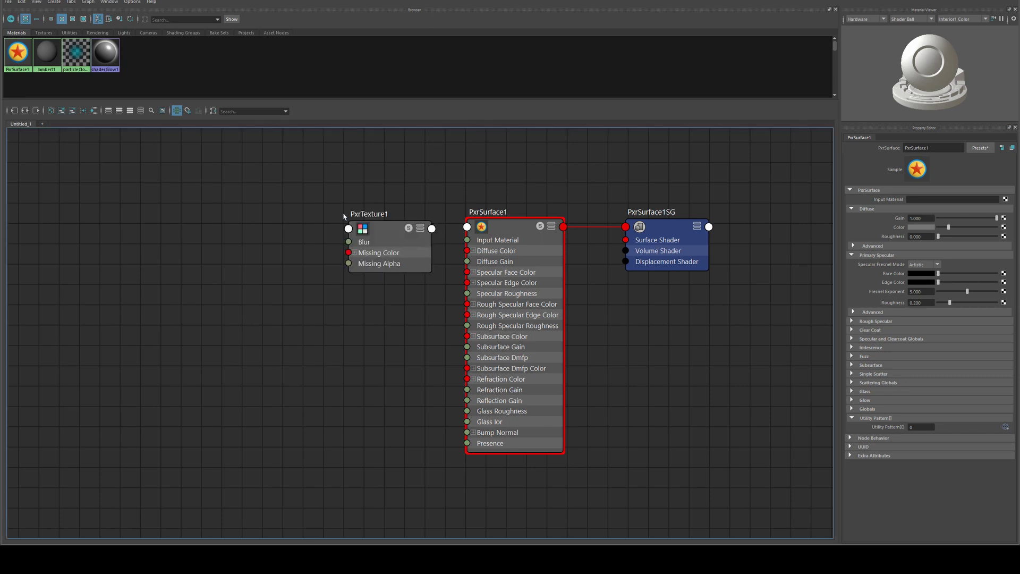
{"action": "left_click_drag", "start_coordinate": [391, 228], "coordinate": [365, 226]}
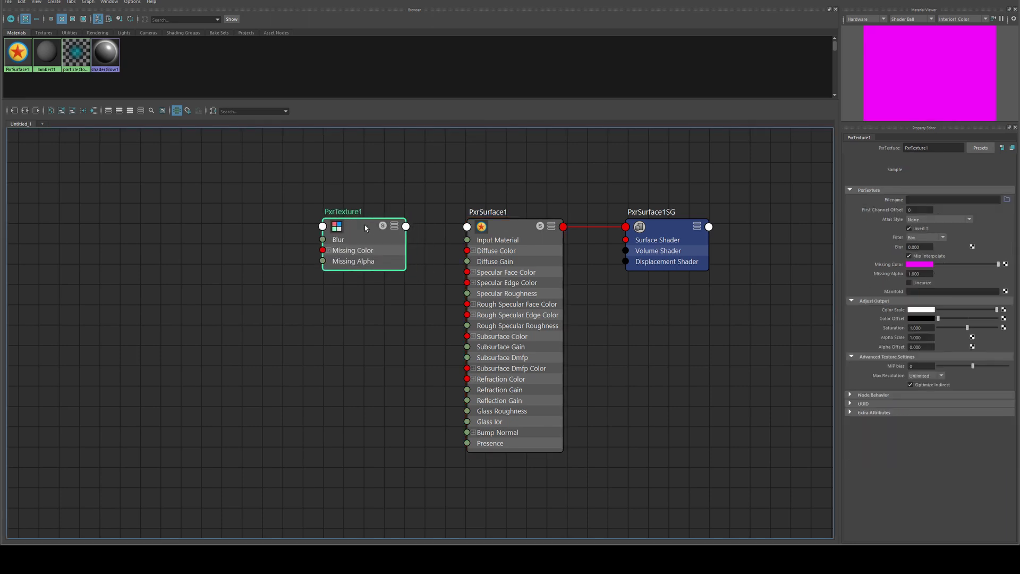
Step: Load metal_plate_diff_2k.png into PxrTexture1 and connect its Result RGB to the Diffuse Color of PxrSurface1
{"action": "left_click", "coordinate": [1008, 201]}
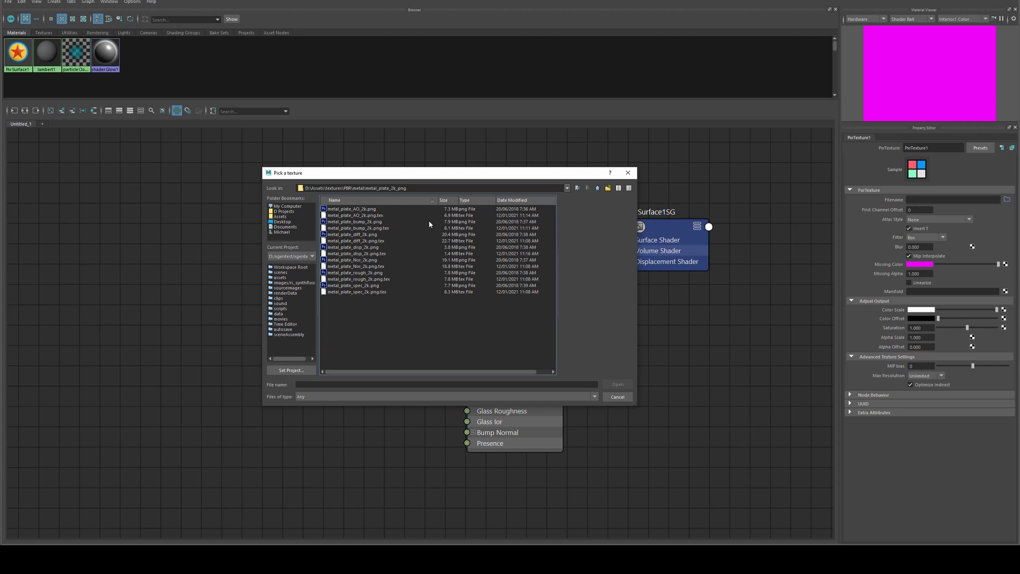
{"action": "left_click", "coordinate": [367, 237]}
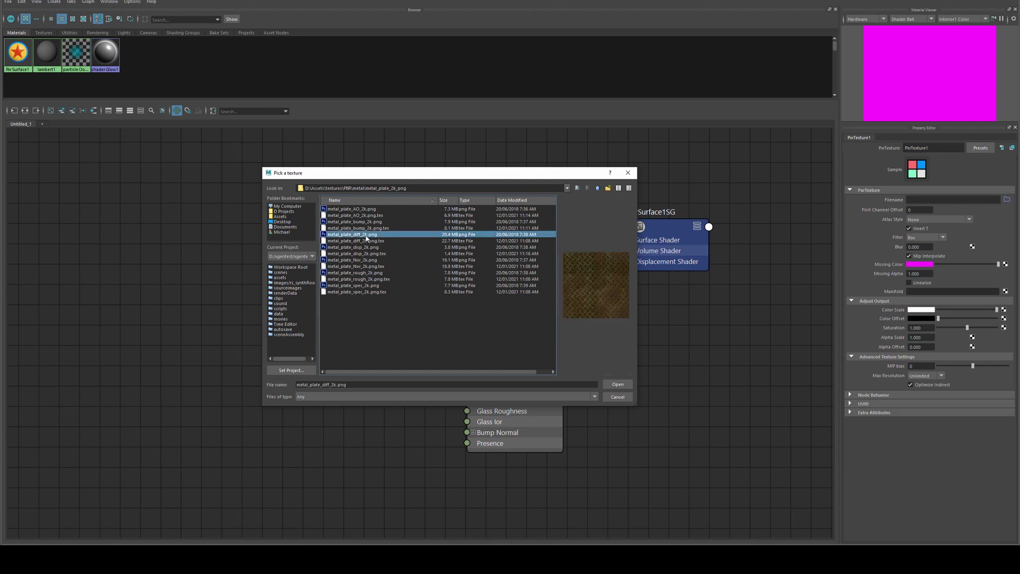
{"action": "double_click", "coordinate": [395, 238]}
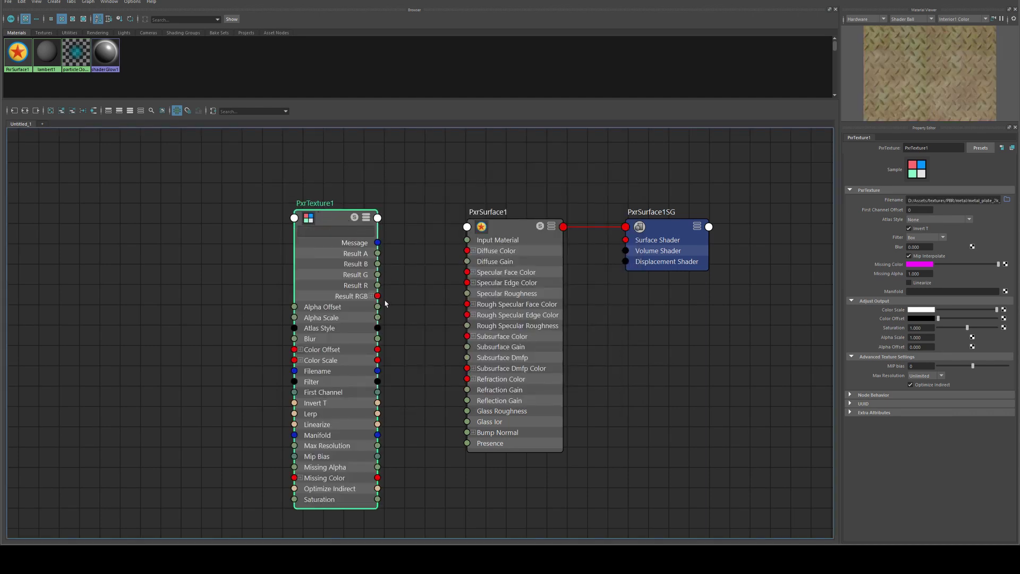
{"action": "left_click_drag", "start_coordinate": [379, 298], "coordinate": [476, 254]}
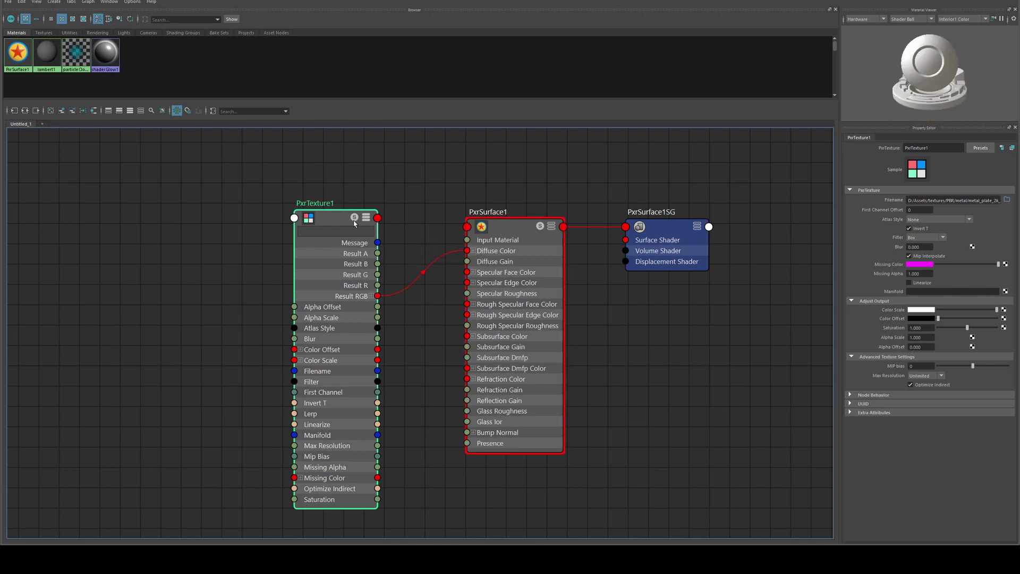
{"action": "key", "text": "2"}
Step: Create a second PxrTexture node below PxrTexture1
{"action": "left_click", "coordinate": [327, 324]}
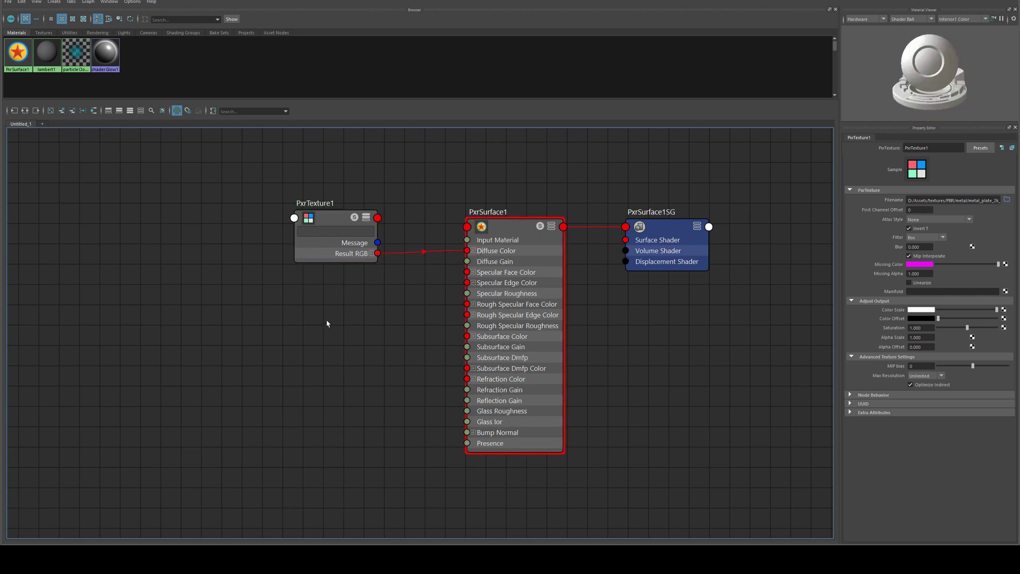
{"action": "key", "text": "Tab"}
{"action": "type", "text": "p"}
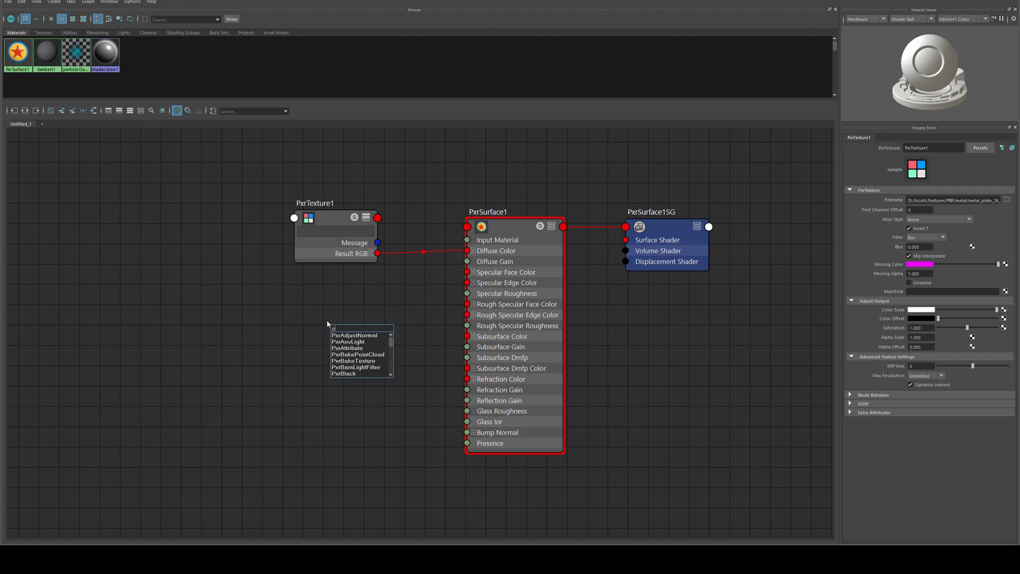
{"action": "type", "text": "xrt"}
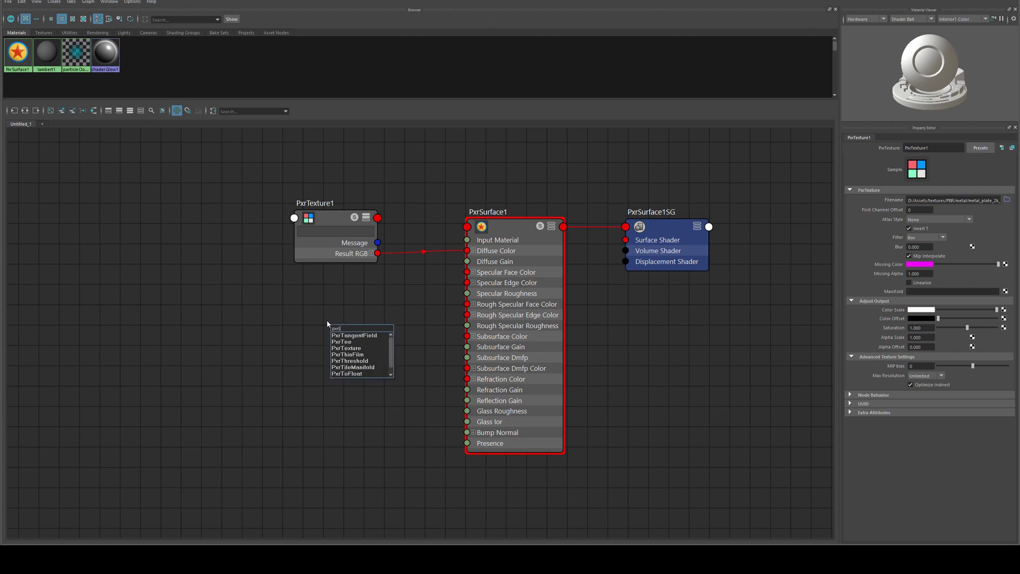
{"action": "key", "text": "Down"}
{"action": "key", "text": "Down"}
{"action": "key", "text": "Down"}
{"action": "key", "text": "Return"}
Step: Load metal_plate_spec_2k.png into PxrTexture2 and connect its Result RGB to the Specular Face Color of PxrSurface1
{"action": "left_click", "coordinate": [1008, 200]}
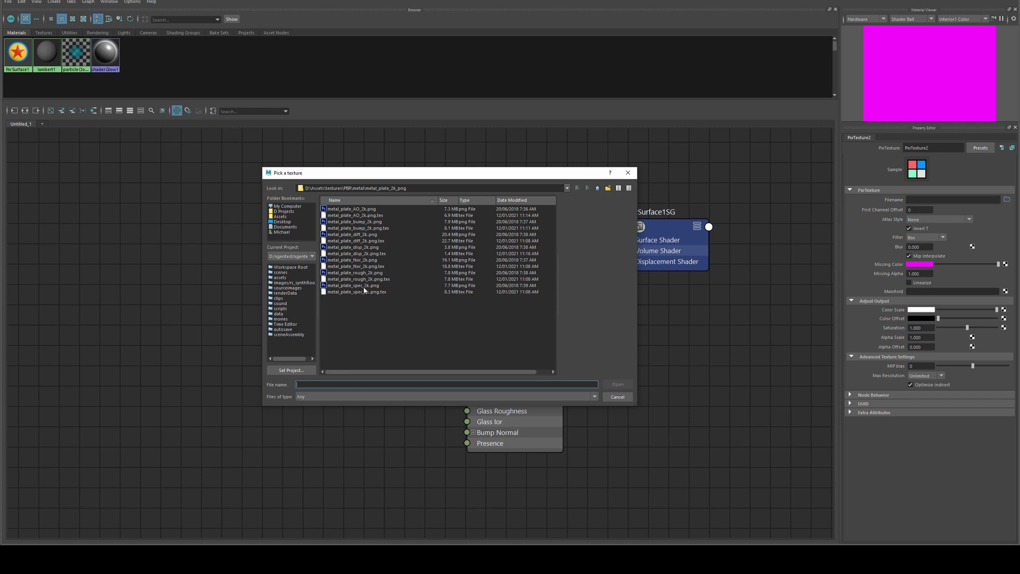
{"action": "left_click", "coordinate": [348, 286]}
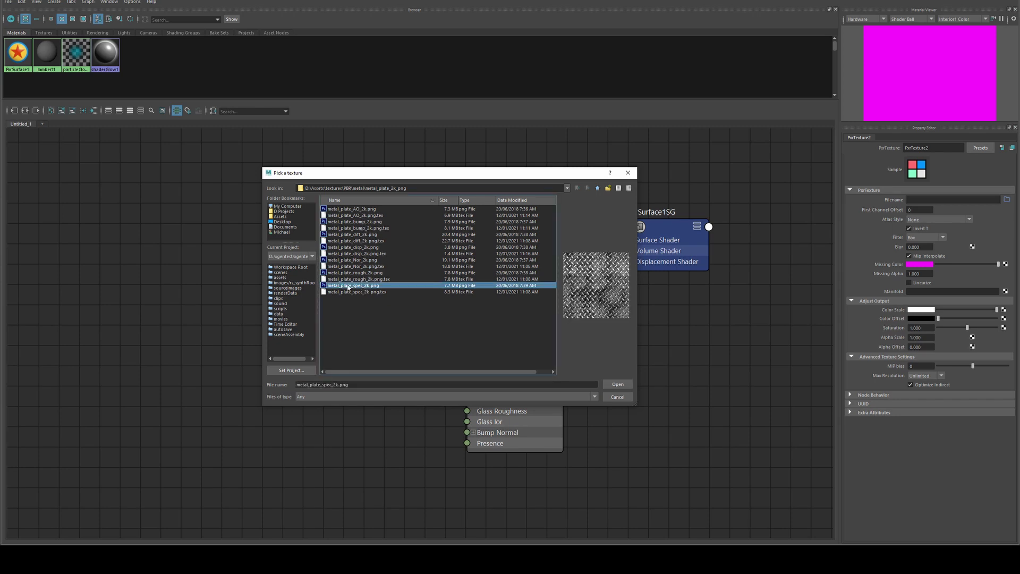
{"action": "left_click", "coordinate": [622, 384]}
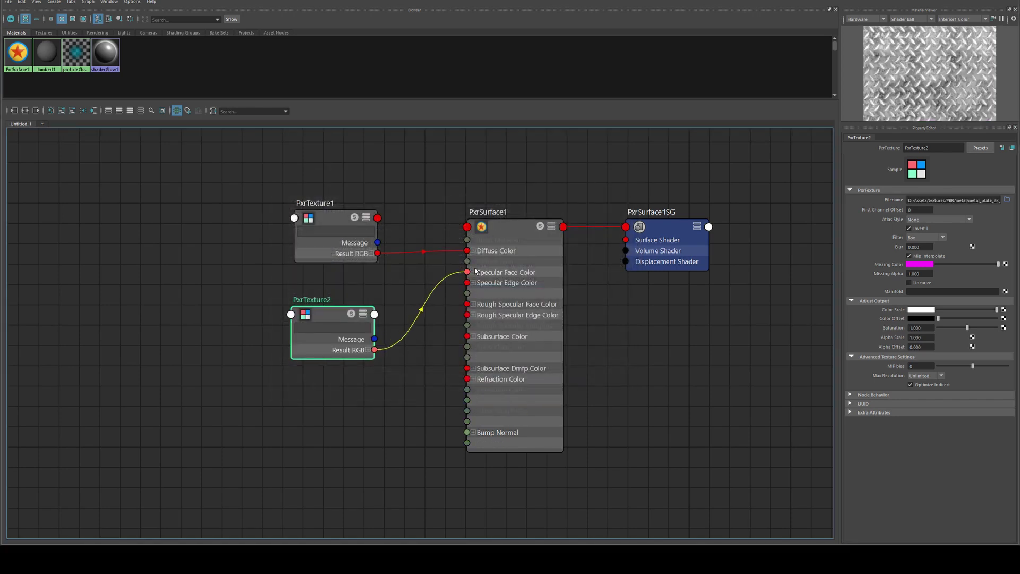
{"action": "left_click_drag", "start_coordinate": [474, 275], "coordinate": [468, 272]}
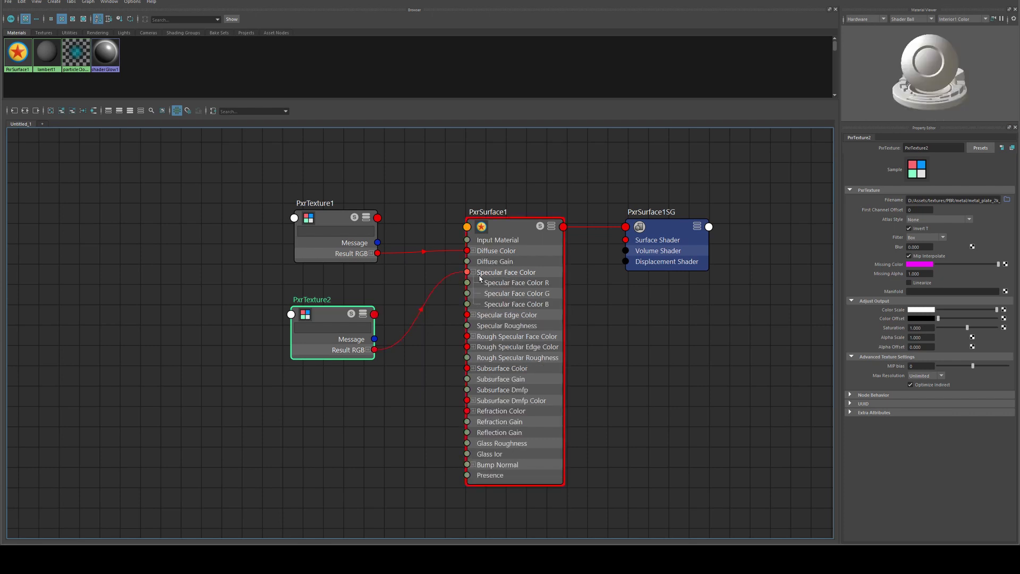
Step: Duplicate PxrTexture2, place the copy below it, and load metal_plate_rough_2k.png into the copy
{"action": "key", "text": "Tab"}
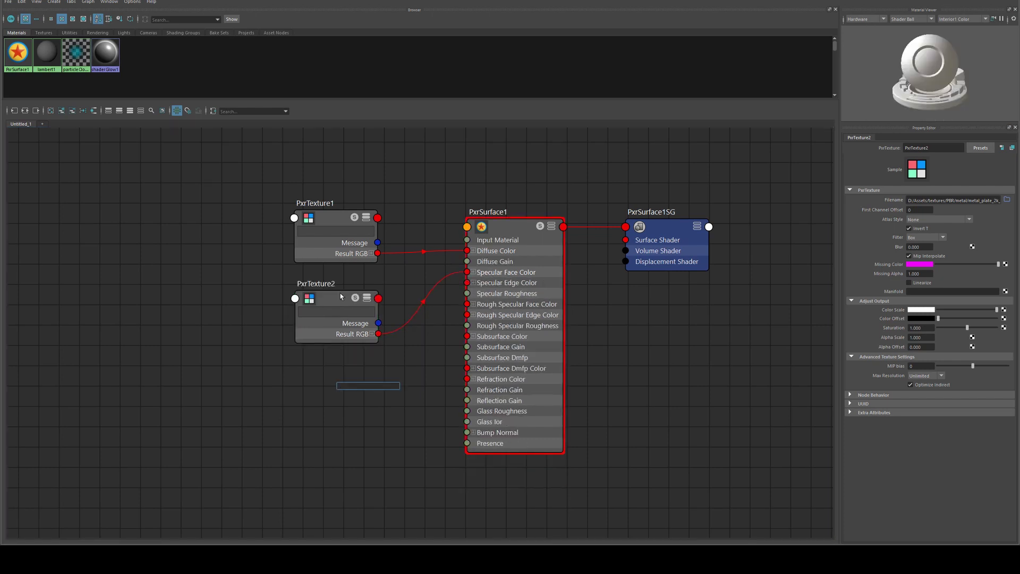
{"action": "left_click", "coordinate": [313, 343]}
{"action": "key", "text": "ctrl+d"}
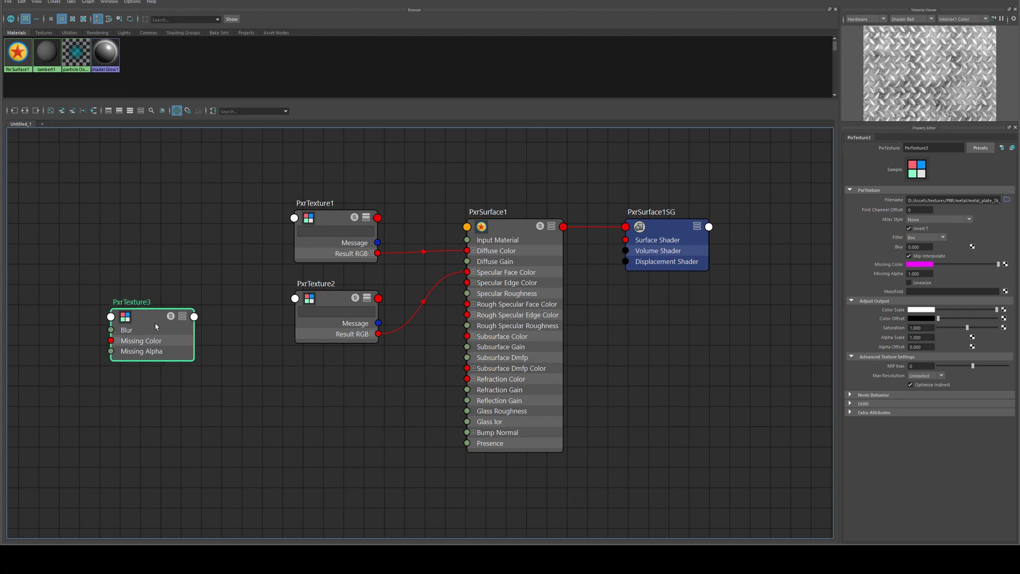
{"action": "left_click_drag", "start_coordinate": [148, 315], "coordinate": [335, 380]}
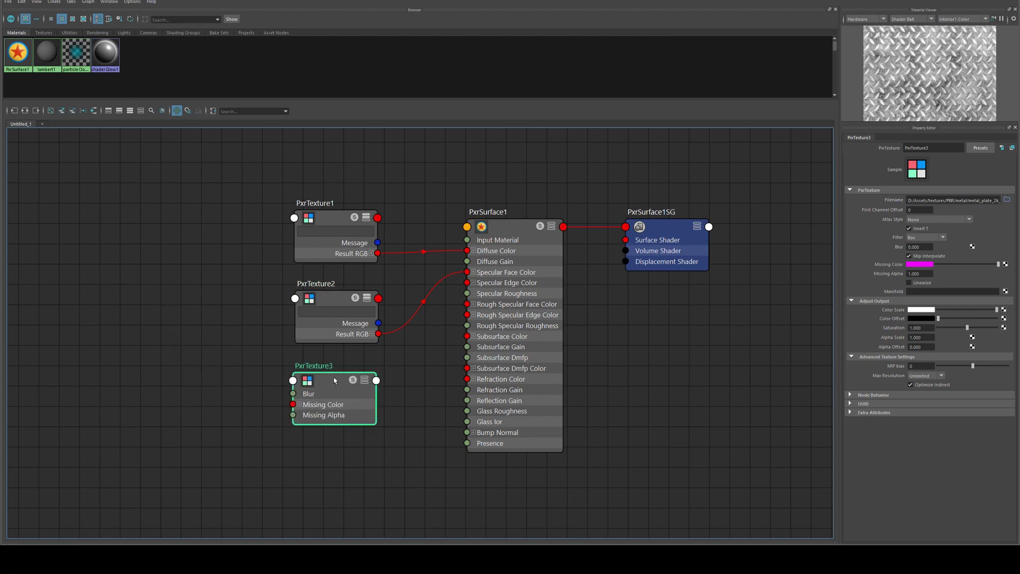
{"action": "left_click", "coordinate": [1007, 201]}
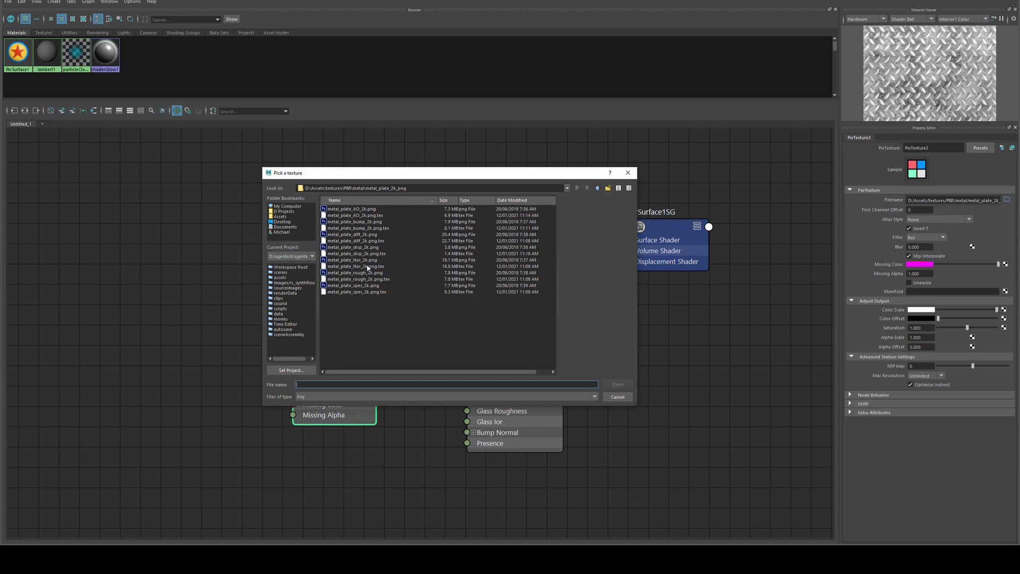
{"action": "left_click", "coordinate": [359, 274]}
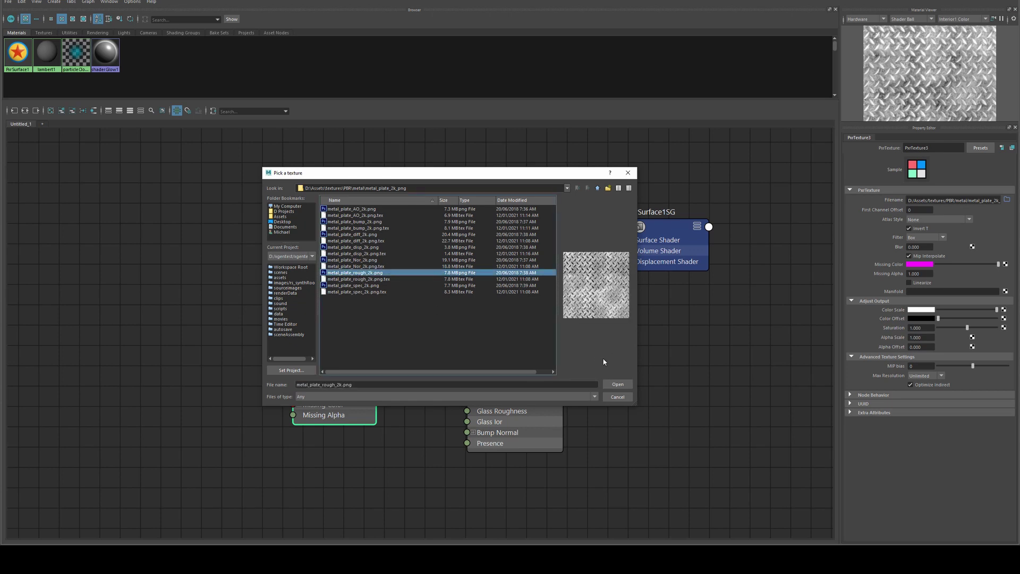
{"action": "left_click", "coordinate": [618, 384]}
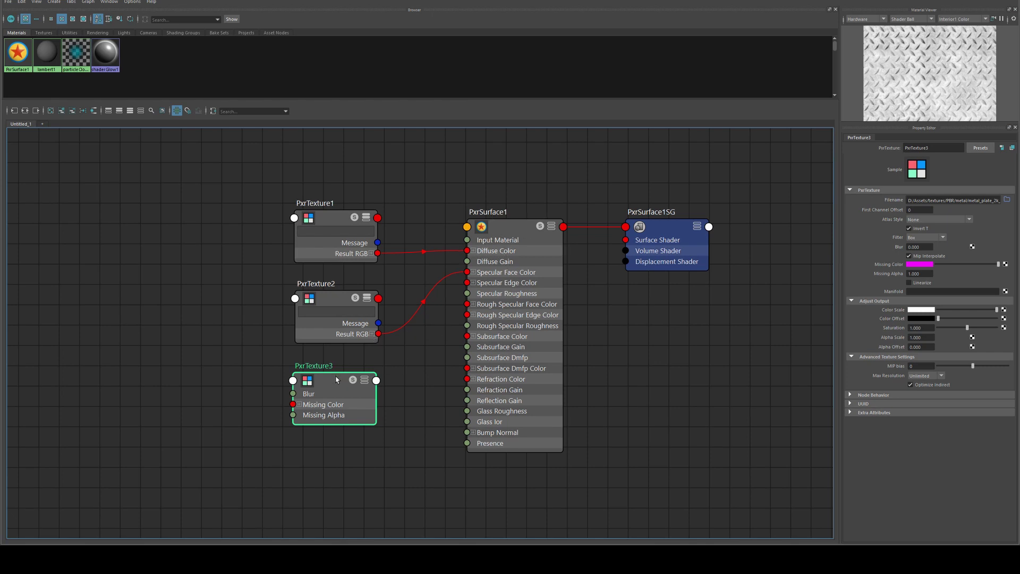
Step: Expand the Result RGB output of PxrTexture3 and connect its Result RGBR channel to the Specular Roughness of PxrSurface1
{"action": "key", "text": "3"}
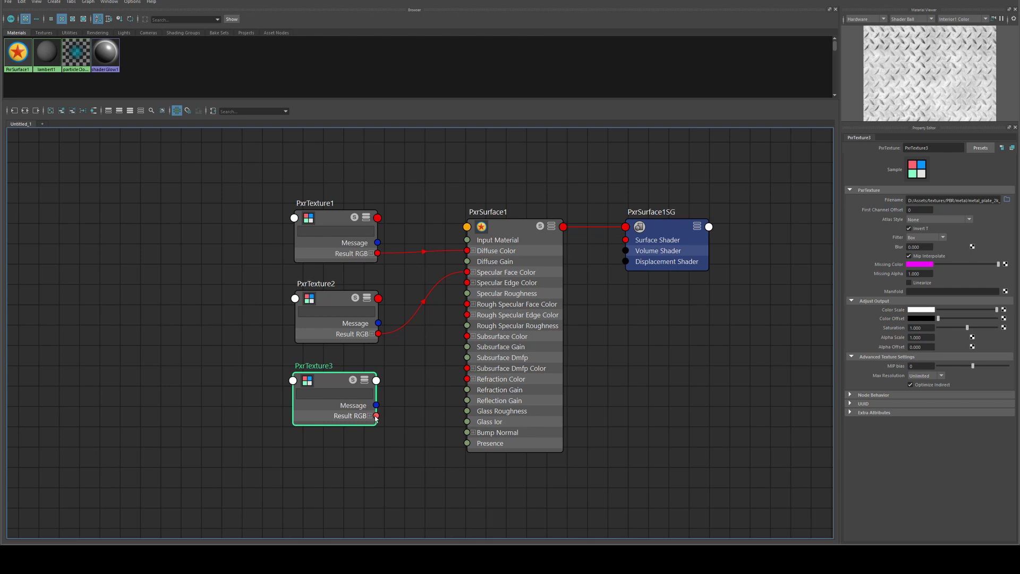
{"action": "mouse_move", "coordinate": [376, 415]}
{"action": "left_mouse_down"}
{"action": "mouse_move", "coordinate": [470, 296]}
{"action": "mouse_move", "coordinate": [417, 346]}
{"action": "mouse_move", "coordinate": [372, 417]}
{"action": "left_mouse_up"}
{"action": "left_click", "coordinate": [370, 417]}
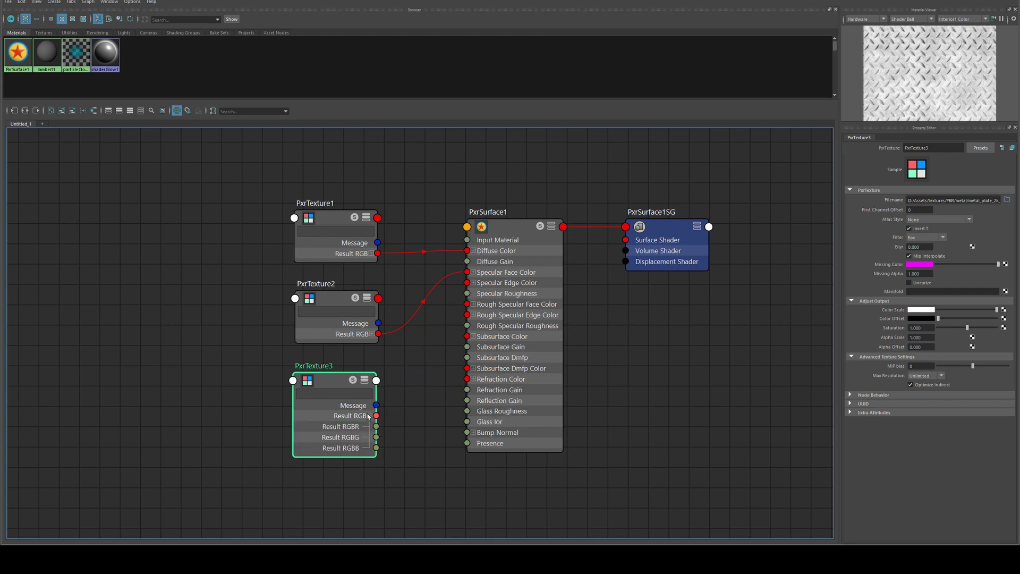
{"action": "left_click", "coordinate": [499, 228]}
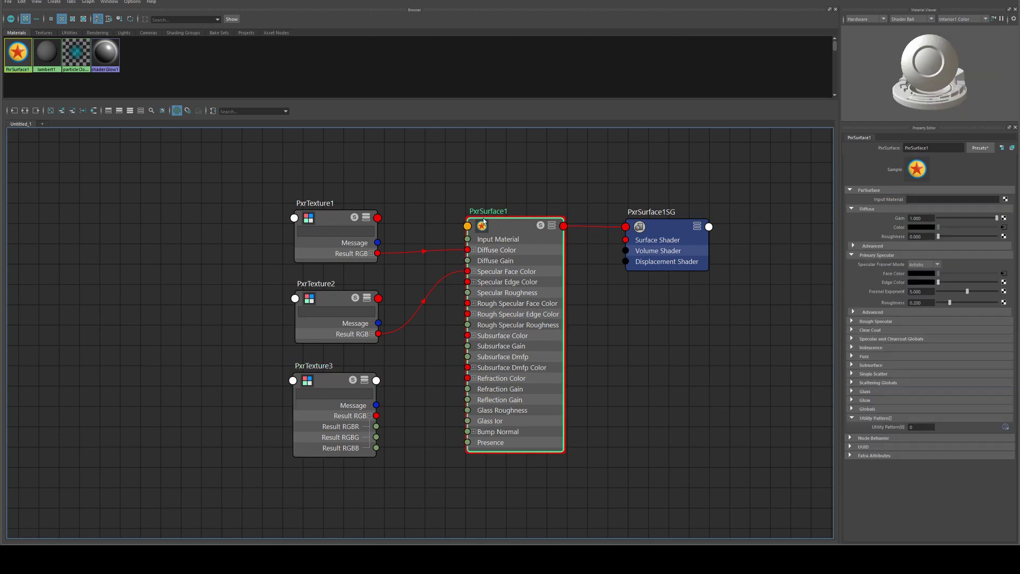
{"action": "left_click", "coordinate": [333, 380]}
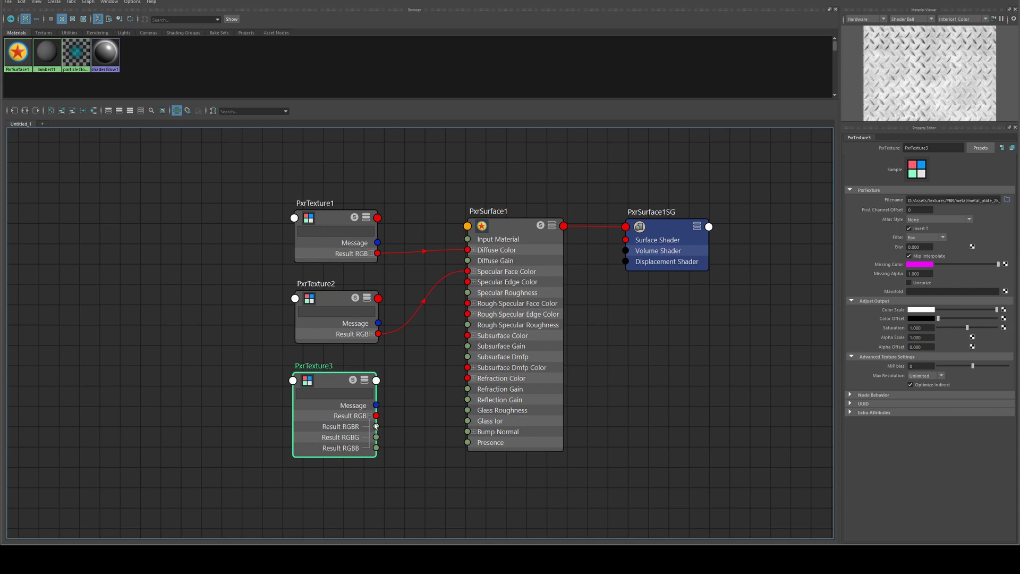
{"action": "left_click_drag", "start_coordinate": [376, 427], "coordinate": [467, 292]}
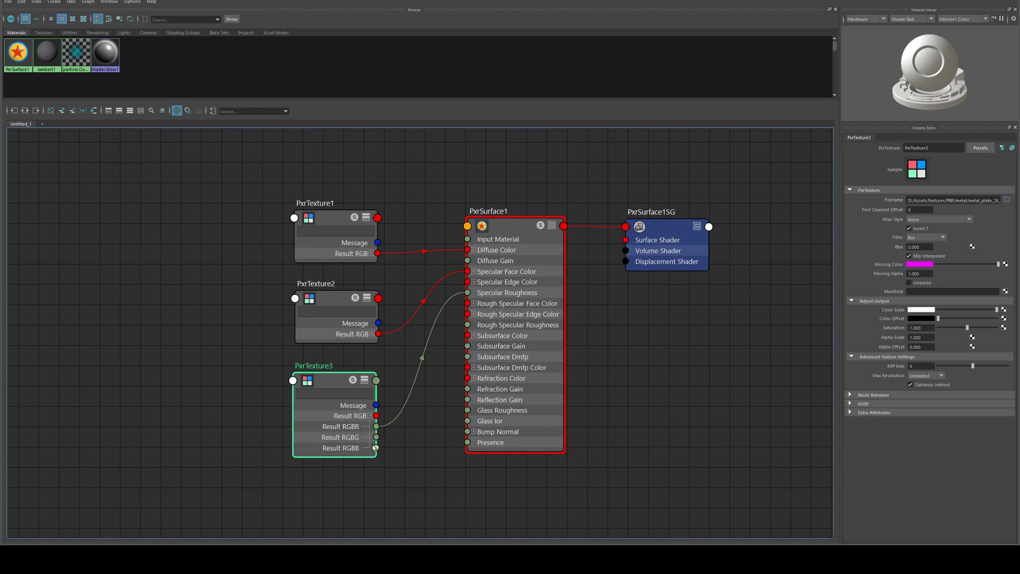
Step: Create a PxrBump node below PxrTexture3 and load the metal_plate_bump_2k texture file into it
{"action": "key", "text": "Tab"}
{"action": "type", "text": "pxr"}
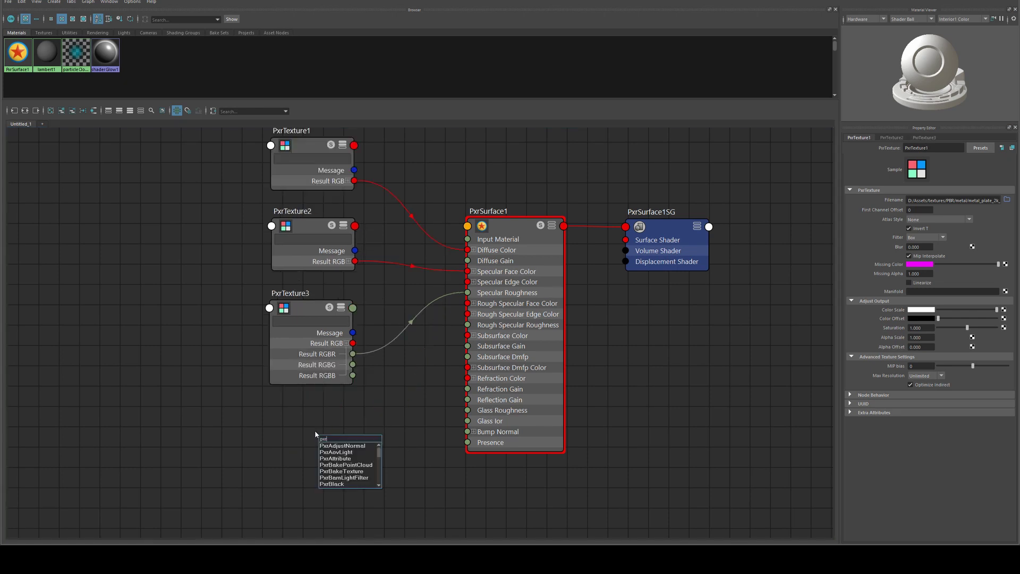
{"action": "key", "text": "Return"}
{"action": "key", "text": "Tab"}
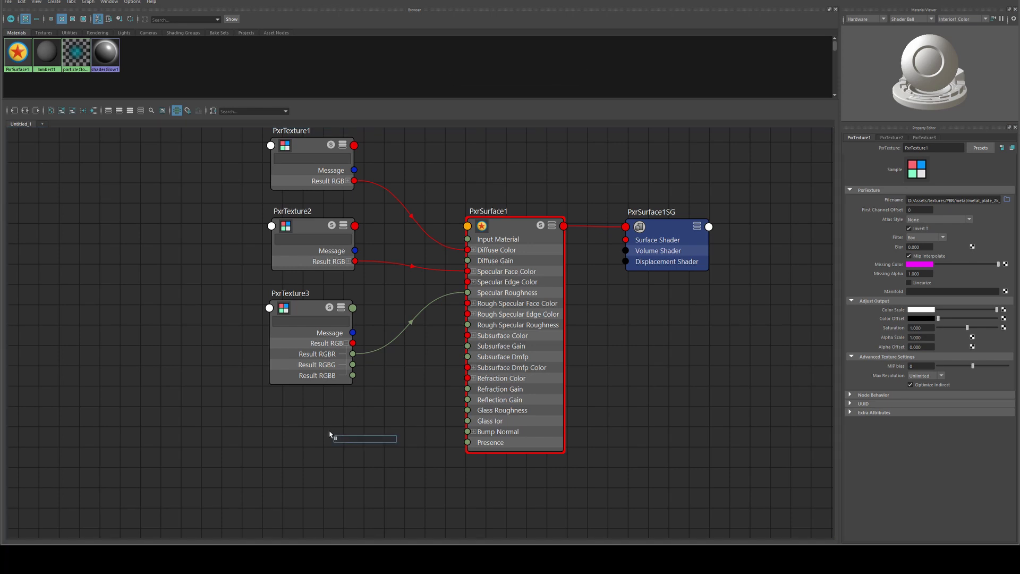
{"action": "type", "text": "pxrbump"}
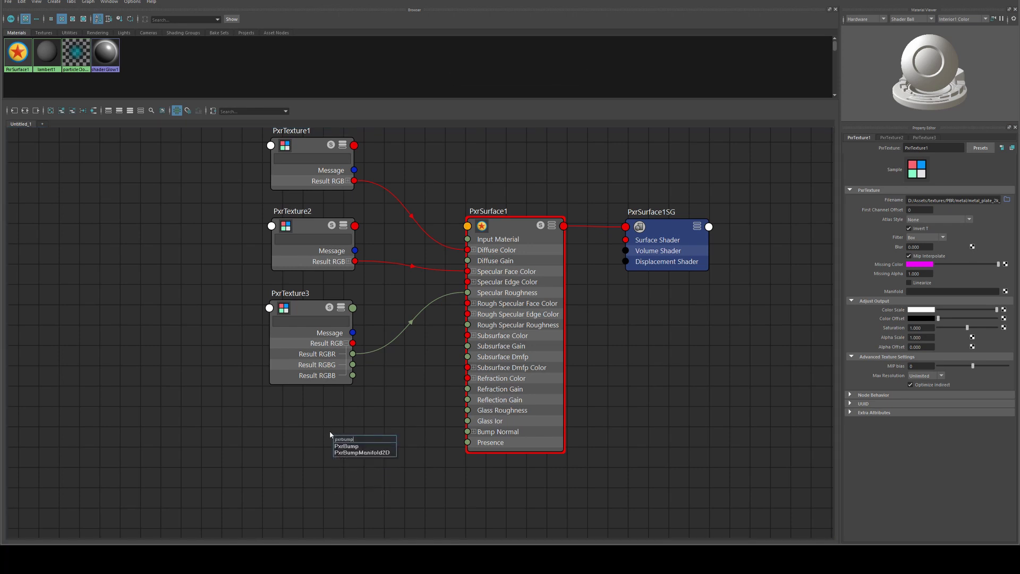
{"action": "key", "text": "Return"}
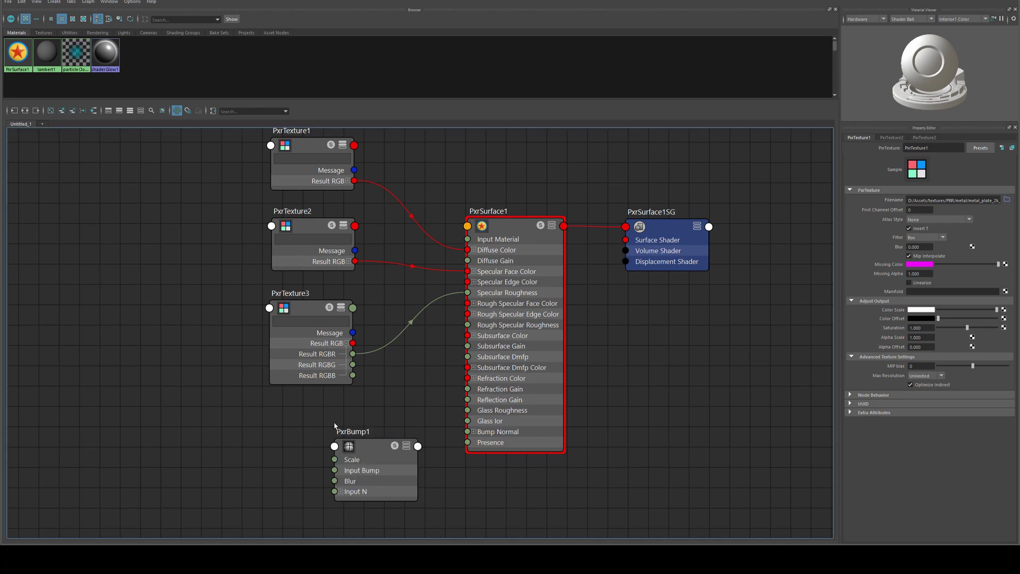
{"action": "left_click_drag", "start_coordinate": [378, 455], "coordinate": [322, 431]}
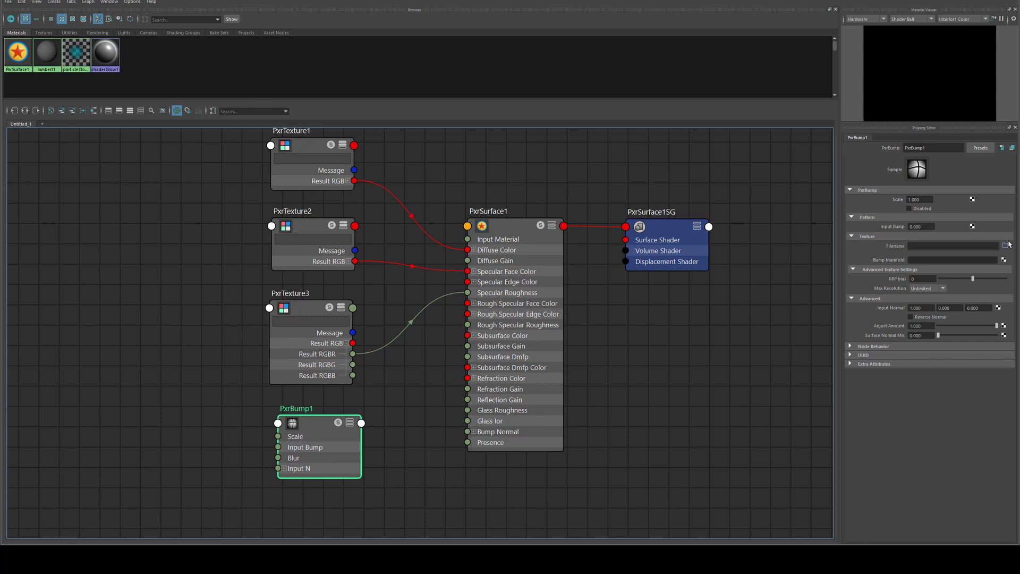
{"action": "left_click", "coordinate": [1006, 245]}
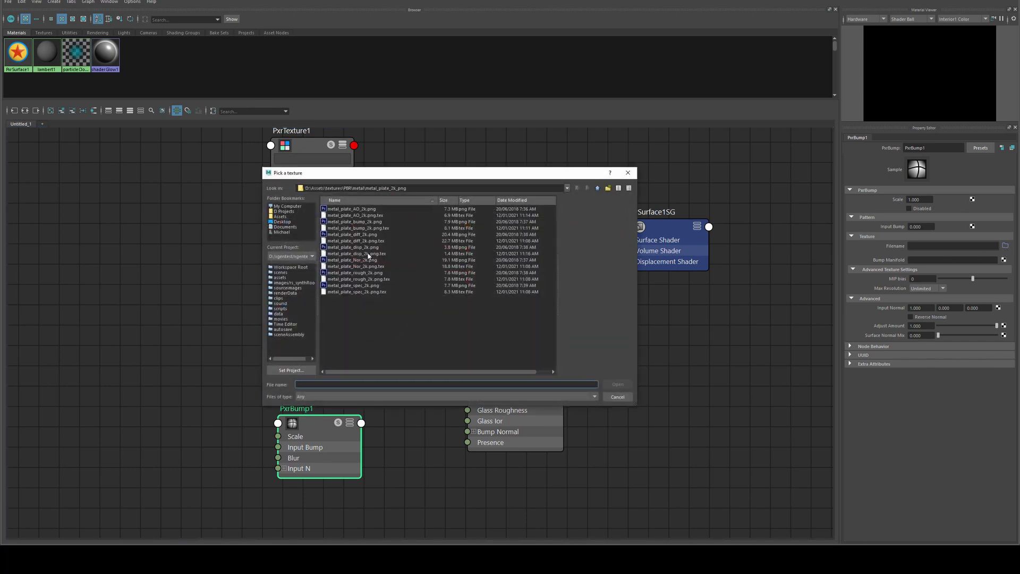
{"action": "double_click", "coordinate": [365, 227]}
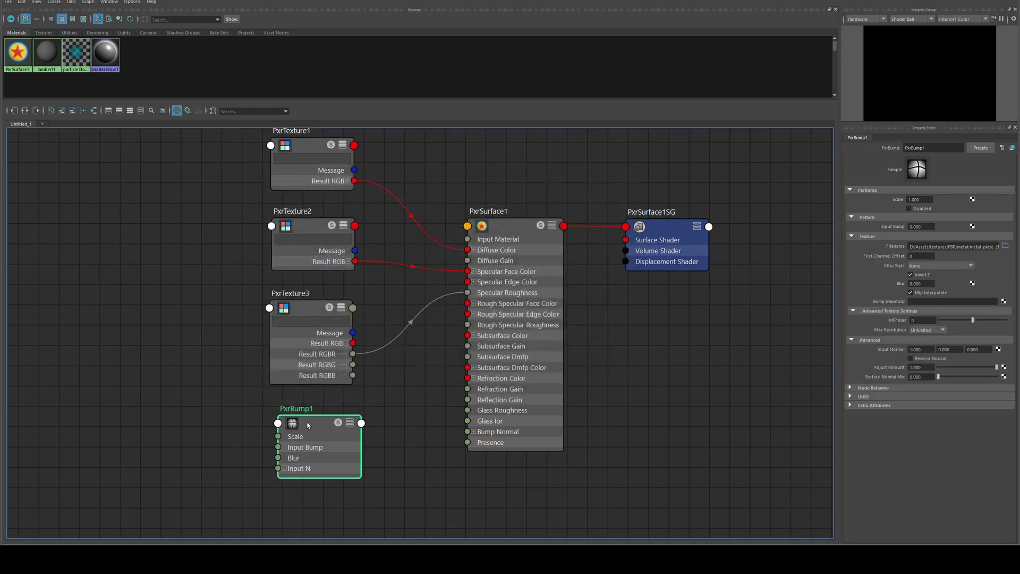
Step: Connect the Result N output of PxrBump1 to the Bump Normal of PxrSurface1 and collapse the node to its connected attributes
{"action": "key", "text": "3"}
{"action": "left_click_drag", "start_coordinate": [362, 458], "coordinate": [397, 432]}
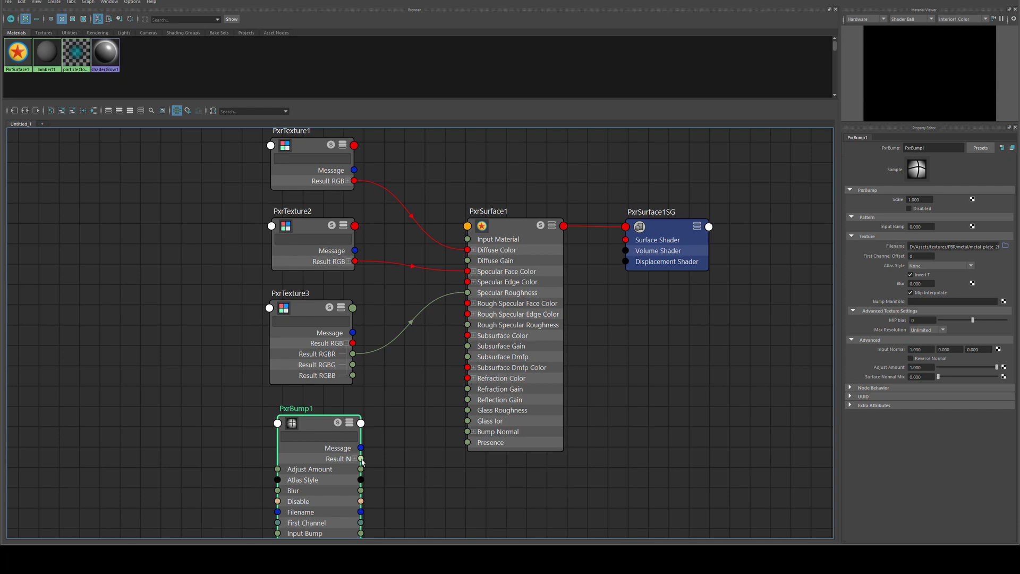
{"action": "left_click_drag", "start_coordinate": [362, 461], "coordinate": [467, 431]}
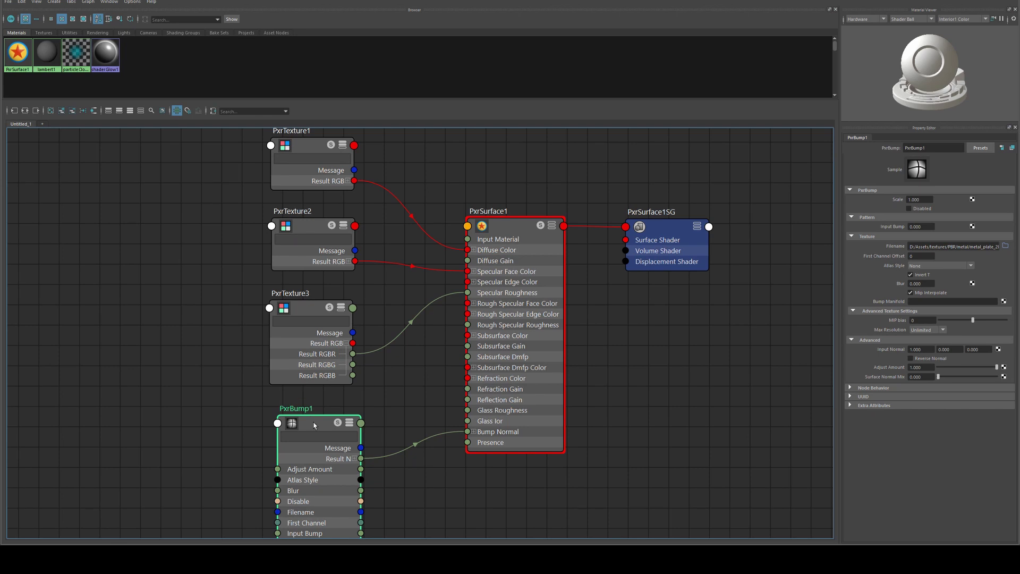
{"action": "key", "text": "2"}
{"action": "left_click_drag", "start_coordinate": [317, 421], "coordinate": [306, 419]}
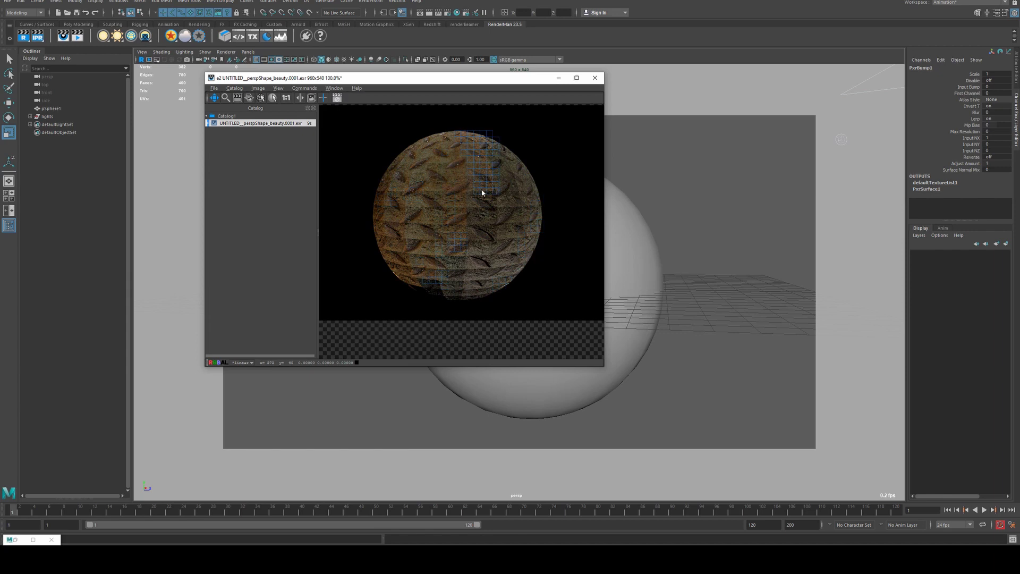
Step: Set the sphere shape's RenderMan Subdivision Scheme to Catmull-Clark and enable Prevent polygon cracking
{"action": "left_click", "coordinate": [640, 234]}
{"action": "left_click", "coordinate": [1017, 60]}
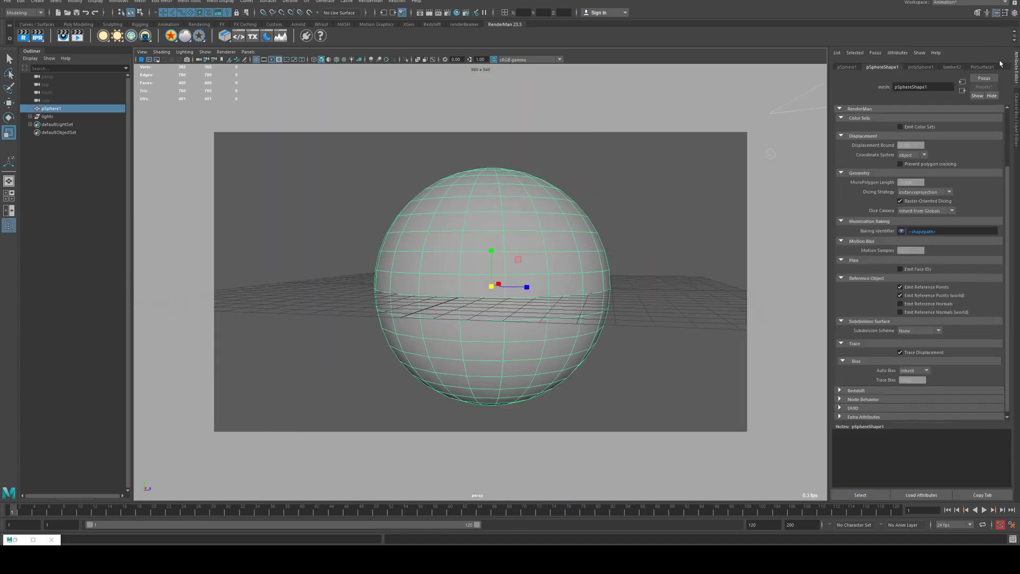
{"action": "left_click", "coordinate": [907, 331]}
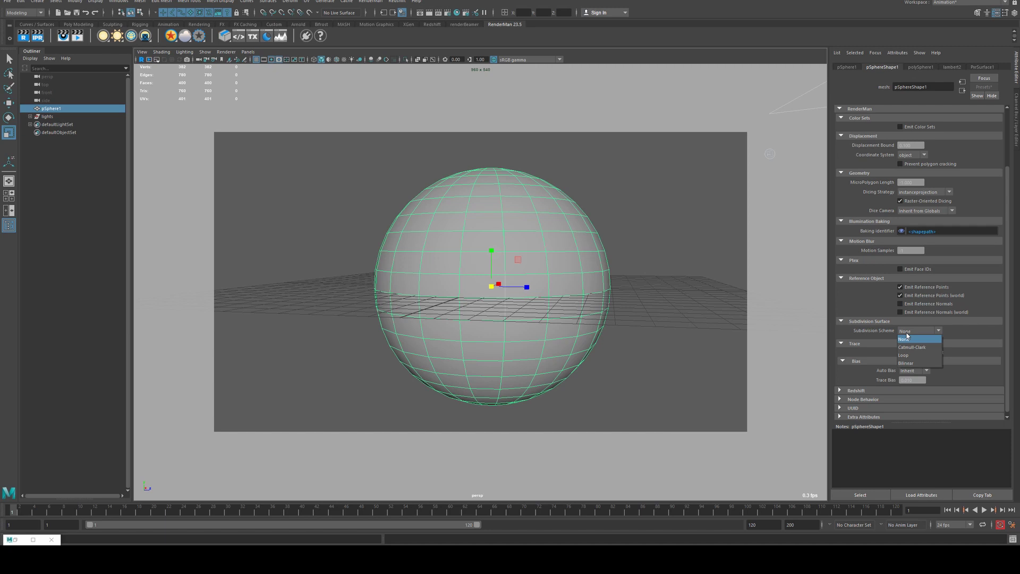
{"action": "left_click", "coordinate": [912, 347]}
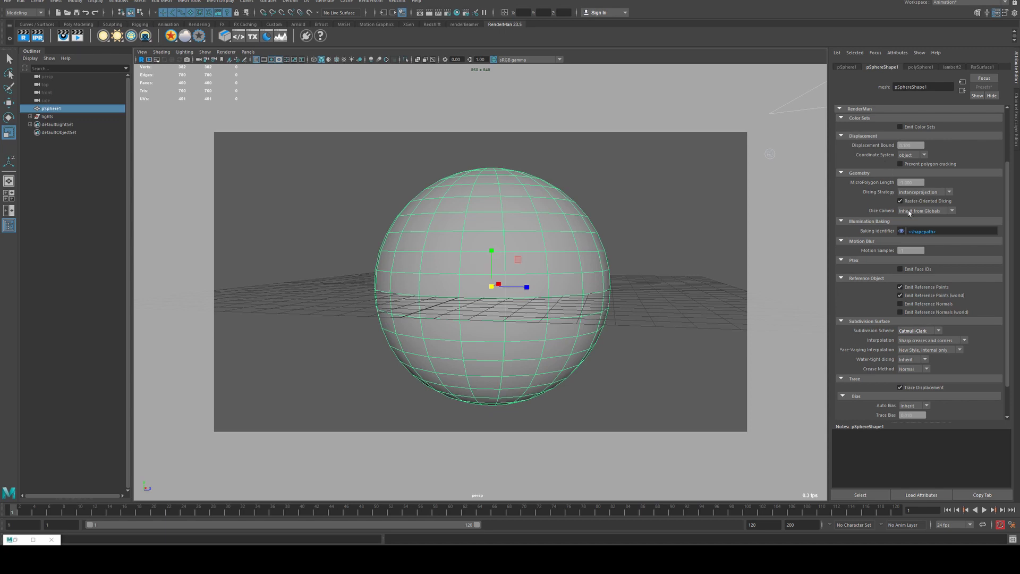
{"action": "left_click", "coordinate": [906, 165]}
Step: Move the render window beside the Hypershade and set the Atlas Style of PxrBump1 to UV Tile Base-0 (Zbrush)
{"action": "left_click", "coordinate": [18, 541]}
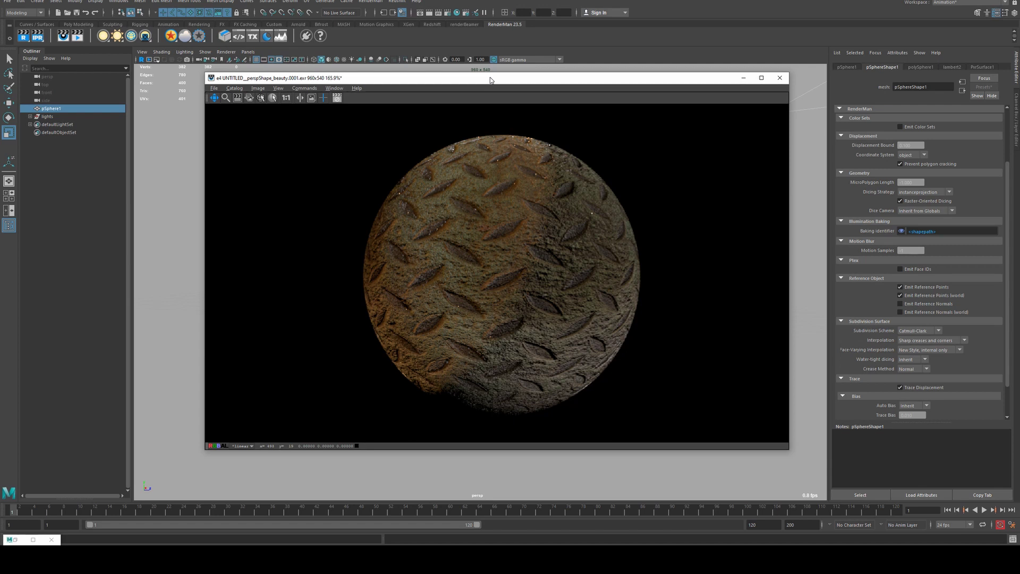
{"action": "left_click_drag", "start_coordinate": [485, 80], "coordinate": [678, 92]}
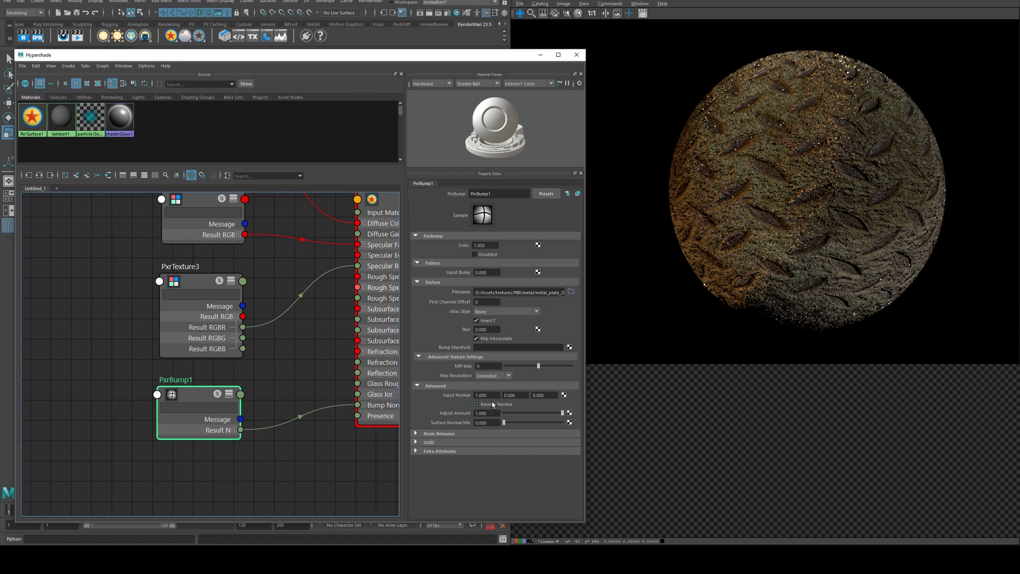
{"action": "left_click", "coordinate": [511, 313]}
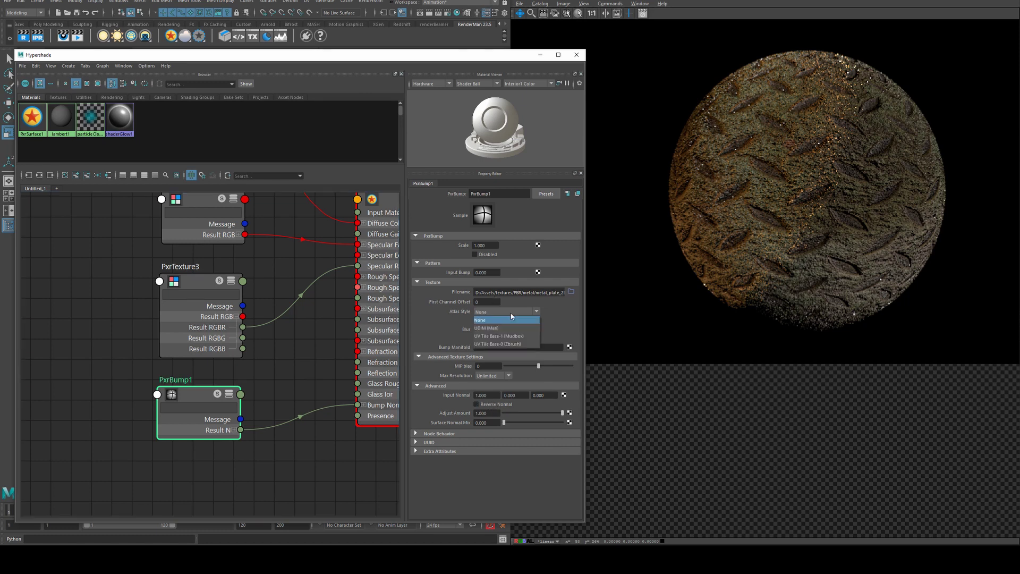
{"action": "left_click", "coordinate": [514, 345]}
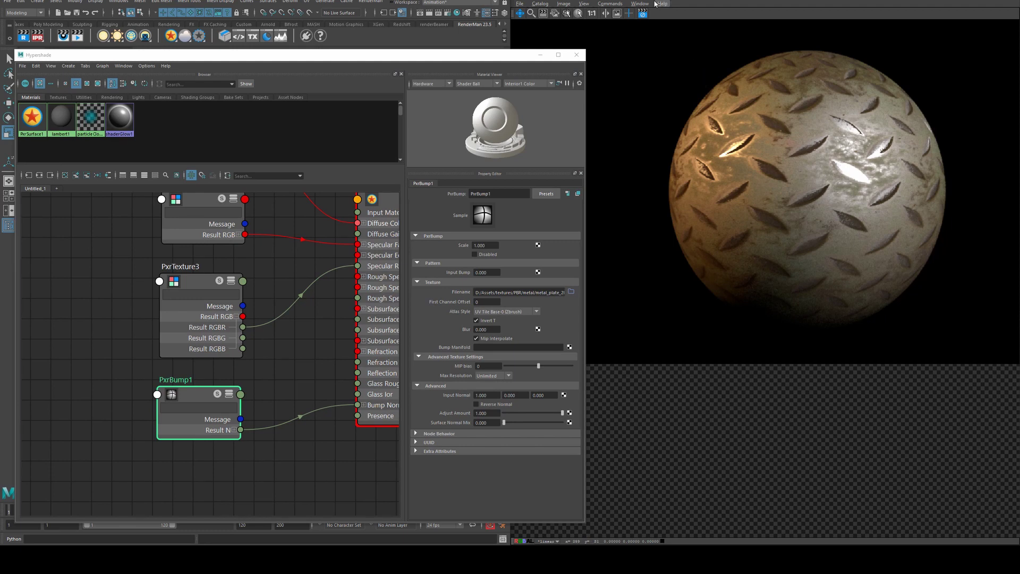
Step: Replace PxrBump1 with a PxrNormalMap node and connect its Result N to the Bump Normal of PxrSurface1
{"action": "left_click", "coordinate": [186, 392]}
{"action": "left_click", "coordinate": [186, 392]}
{"action": "key", "text": "Delete"}
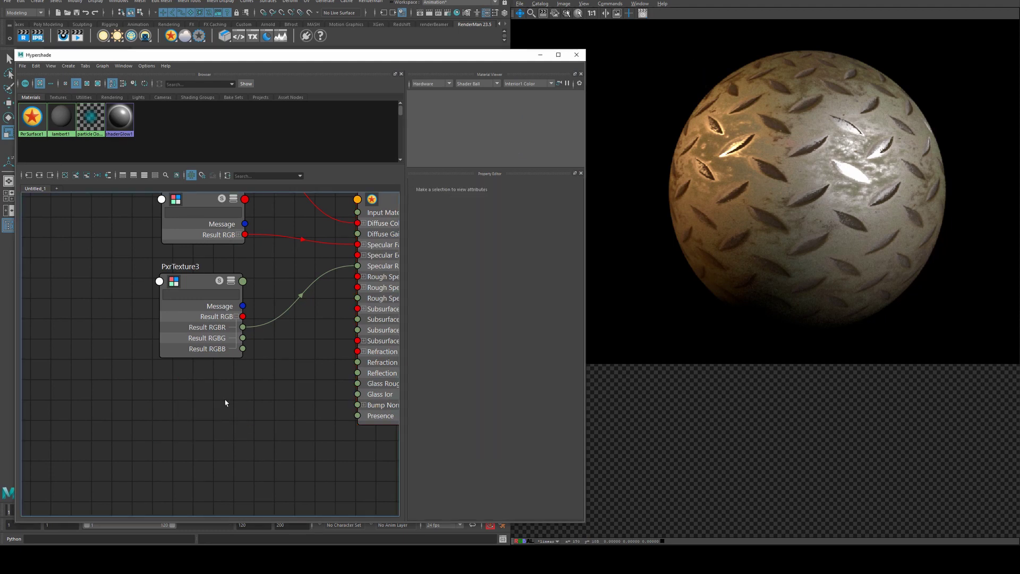
{"action": "key", "text": "Tab"}
{"action": "type", "text": "PxrNormalMap"}
{"action": "key", "text": "Return"}
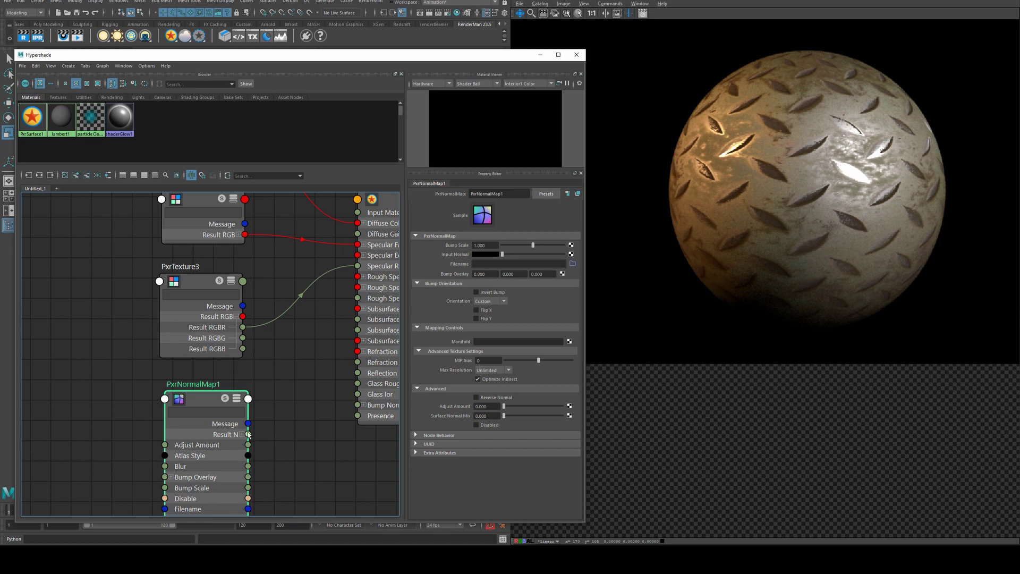
{"action": "left_click_drag", "start_coordinate": [248, 434], "coordinate": [360, 405]}
{"action": "left_click", "coordinate": [212, 402]}
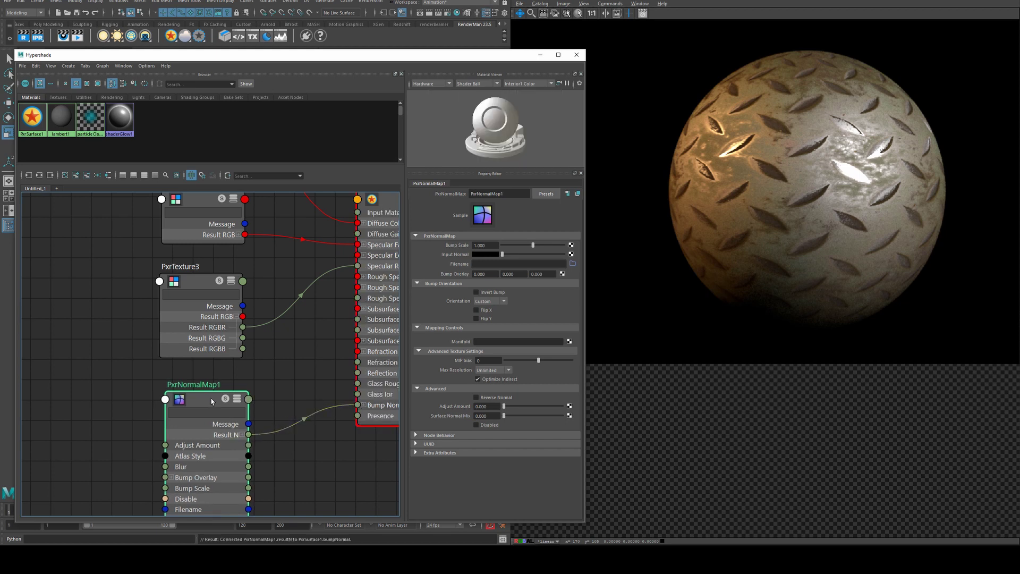
Step: Load metal_plate_Nor_2k.png as the texture file of PxrNormalMap1
{"action": "left_click", "coordinate": [577, 263]}
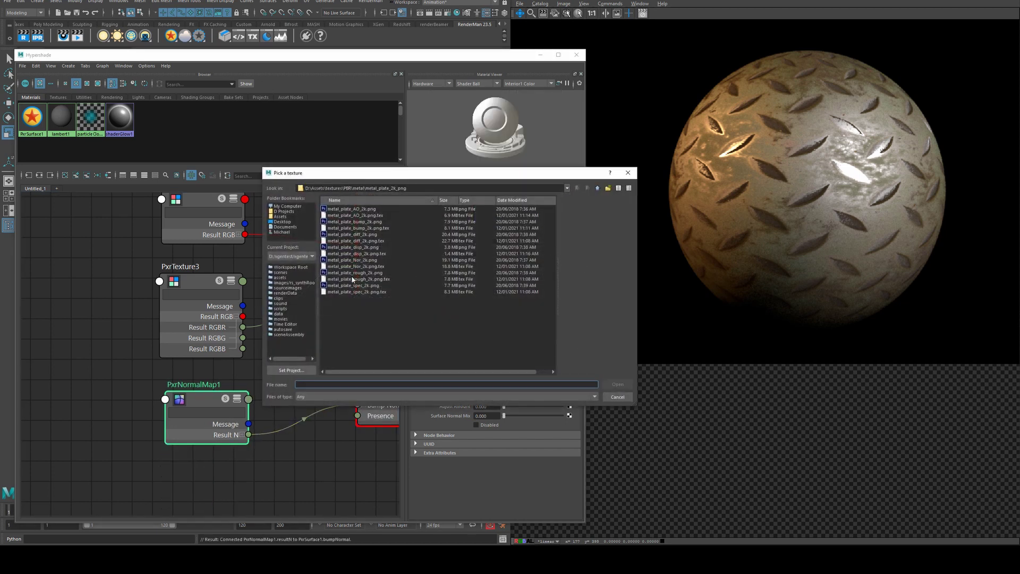
{"action": "left_click", "coordinate": [365, 260]}
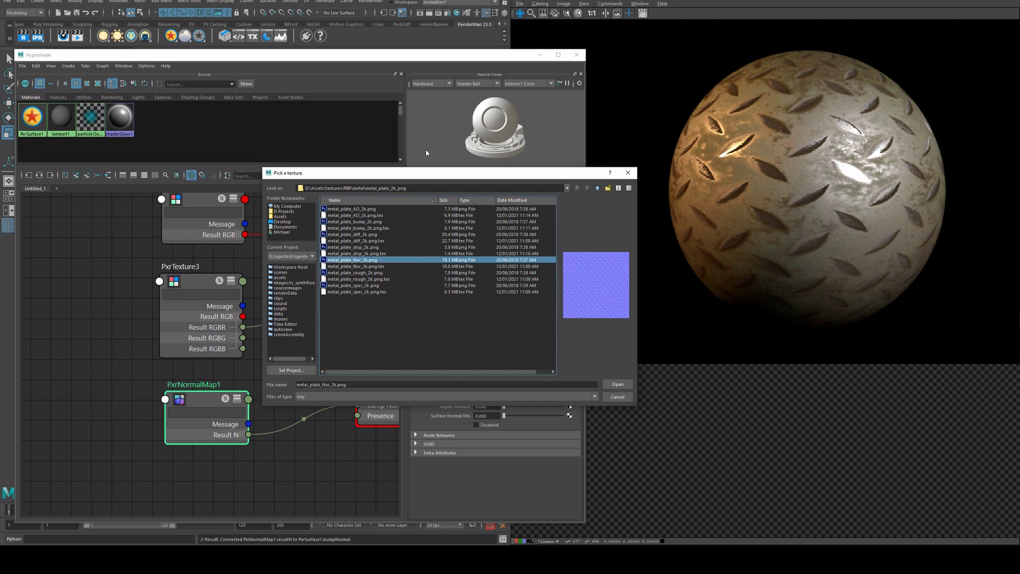
{"action": "left_click", "coordinate": [618, 384]}
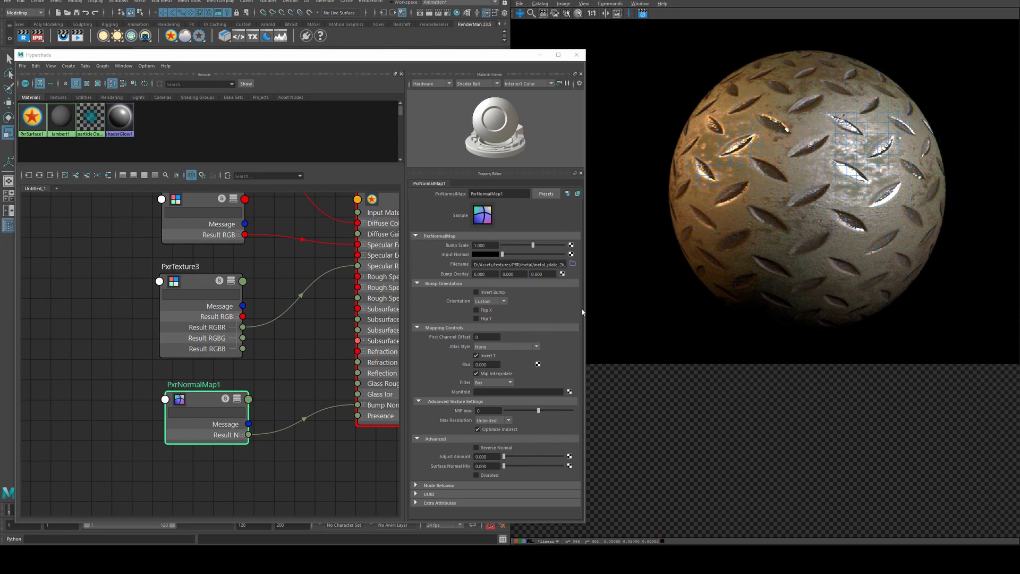
Step: Enable Invert Bump on PxrNormalMap1 and compare the new render with the previous one in the render catalog
{"action": "left_click", "coordinate": [485, 293]}
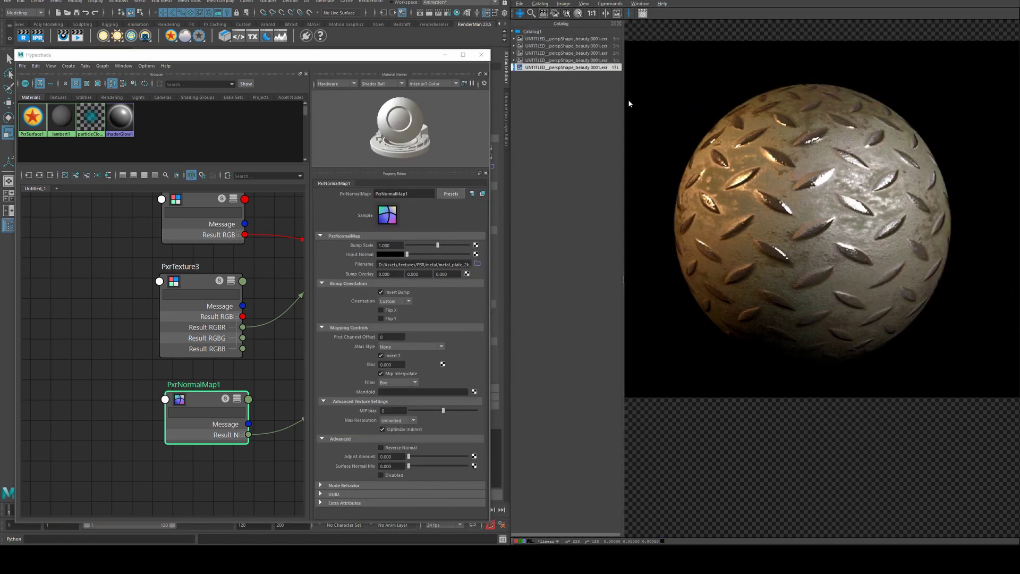
{"action": "left_click", "coordinate": [573, 60]}
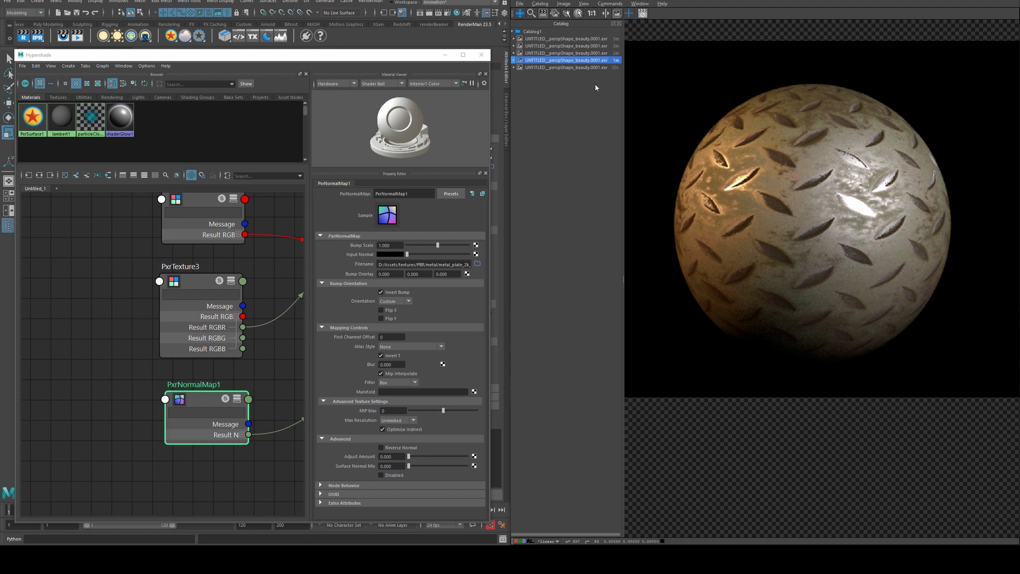
{"action": "left_click", "coordinate": [579, 68]}
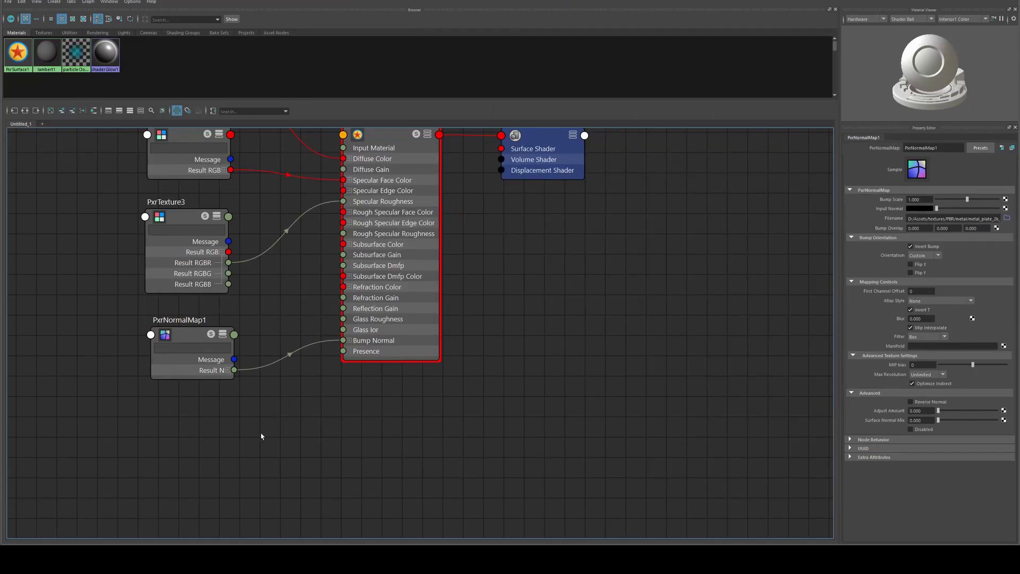
Step: Create a PxrDisplace node in the graph area below PxrSurface1
{"action": "middle_click_drag", "start_coordinate": [261, 436], "coordinate": [394, 392], "text": "alt"}
{"action": "key", "text": "Tab"}
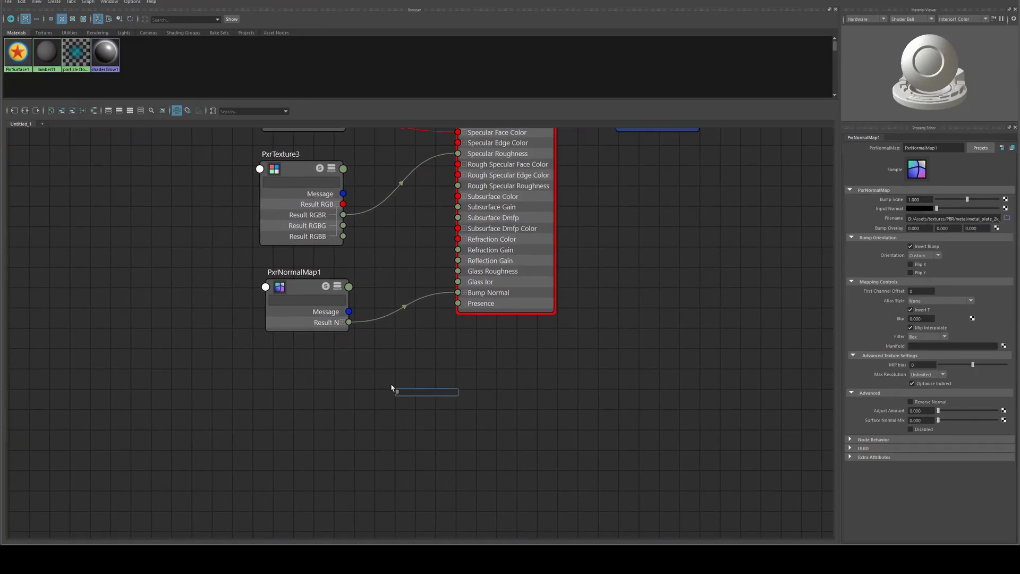
{"action": "type", "text": "displace"}
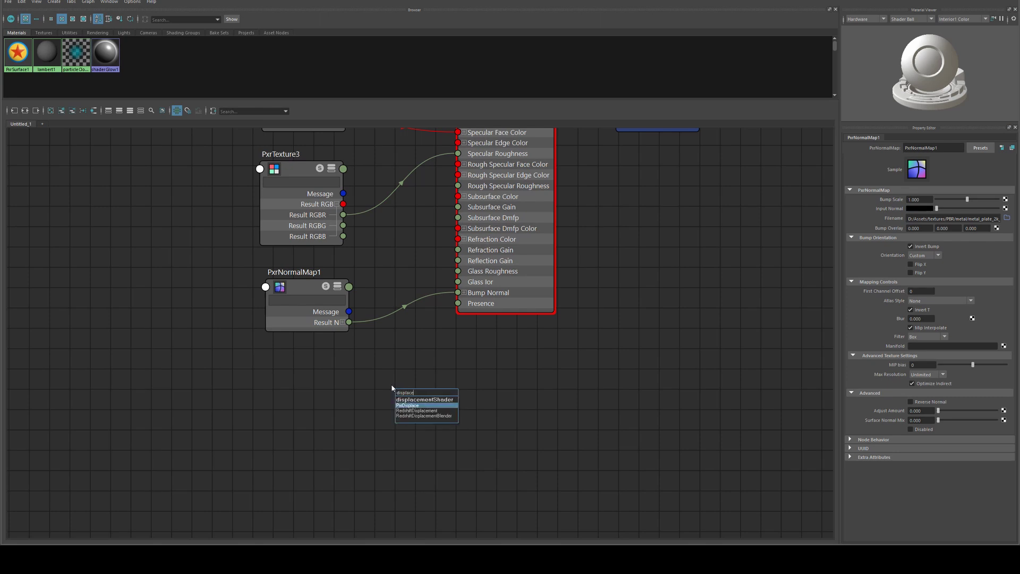
{"action": "key", "text": "Return"}
{"action": "left_click_drag", "start_coordinate": [563, 385], "coordinate": [639, 348]}
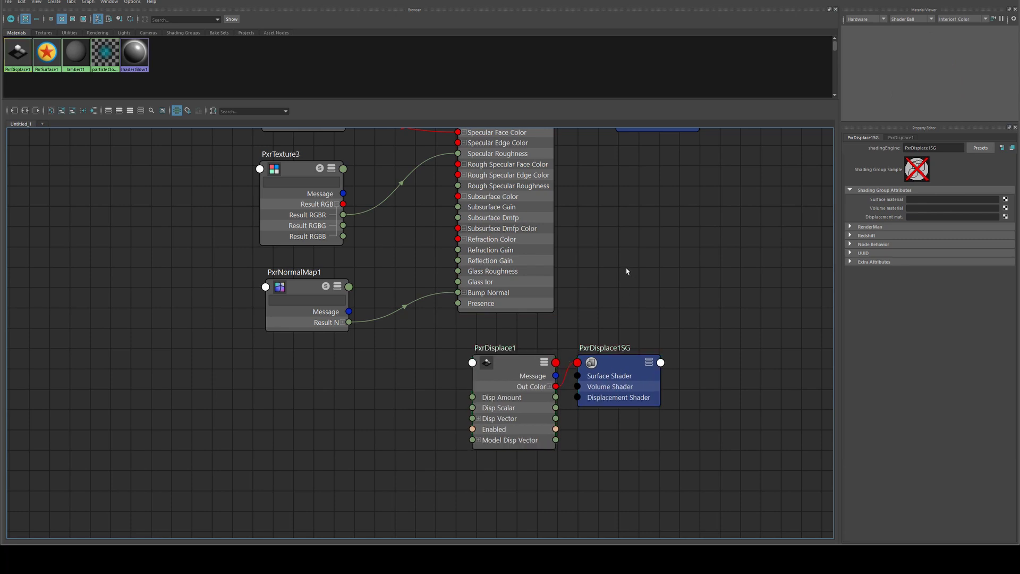
Step: Connect the Out Color of PxrDisplace1 to the Displacement Shader of PxrSurface1SG and delete the unneeded PxrDisplace1SG shading group
{"action": "middle_click_drag", "start_coordinate": [630, 273], "coordinate": [576, 326], "text": "alt"}
{"action": "left_click_drag", "start_coordinate": [506, 444], "coordinate": [566, 184]}
{"action": "middle_click_drag", "start_coordinate": [642, 230], "coordinate": [647, 283], "text": "alt"}
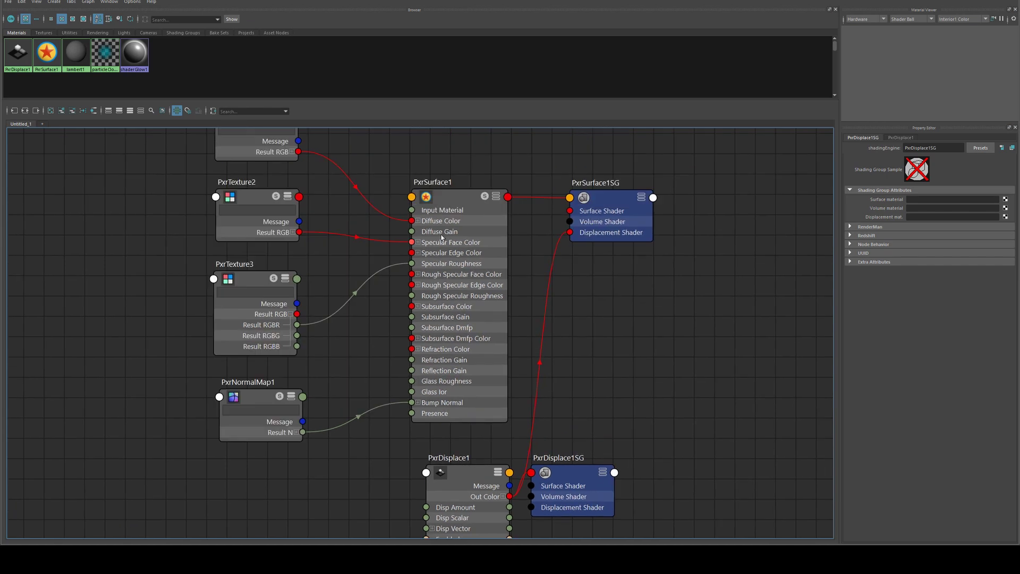
{"action": "left_click", "coordinate": [589, 192]}
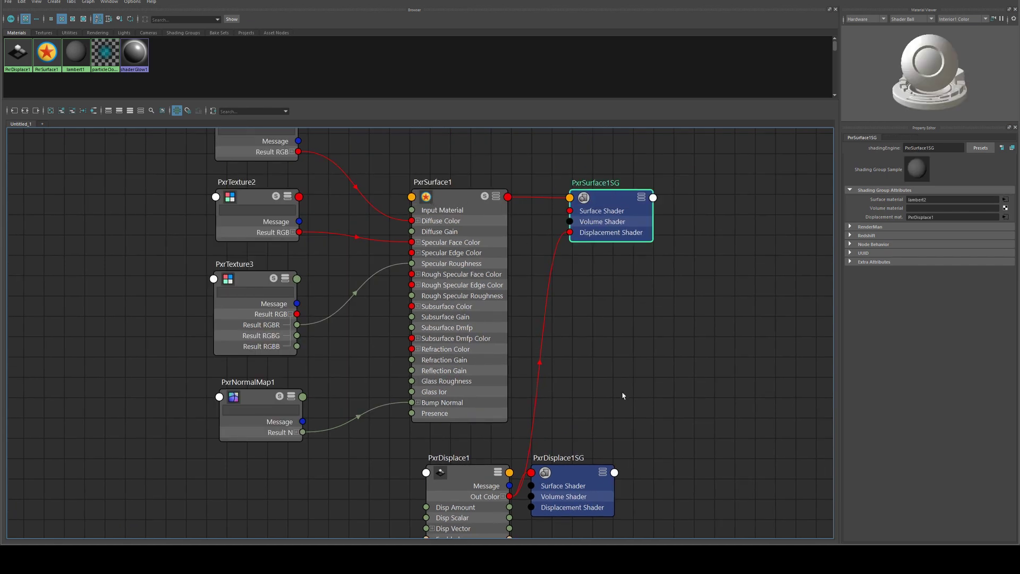
{"action": "middle_click_drag", "start_coordinate": [623, 396], "coordinate": [622, 347], "text": "alt"}
{"action": "left_click", "coordinate": [585, 451]}
{"action": "key", "text": "Delete"}
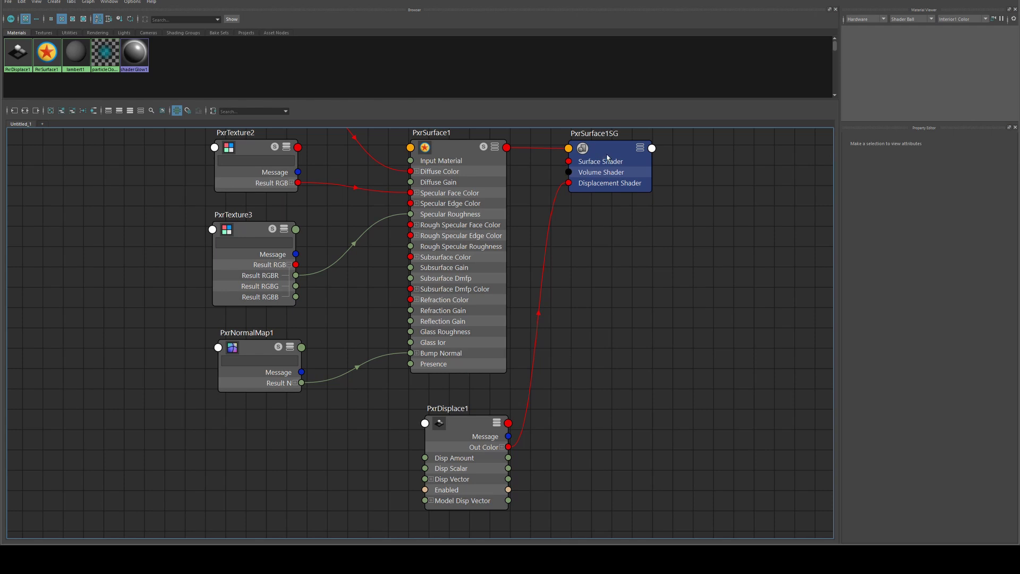
{"action": "left_click", "coordinate": [608, 158]}
Step: Create a PxrTexture node beside PxrDisplace1 and load metal_plate_disp_2k.png into it
{"action": "middle_click_drag", "start_coordinate": [303, 433], "coordinate": [398, 394], "text": "alt"}
{"action": "key", "text": "Tab"}
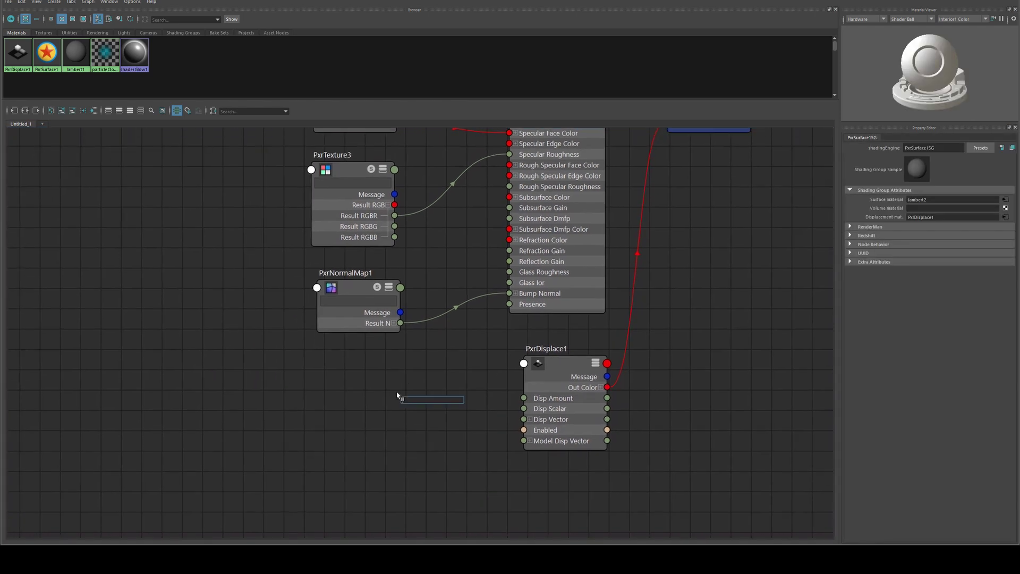
{"action": "type", "text": "pxr"}
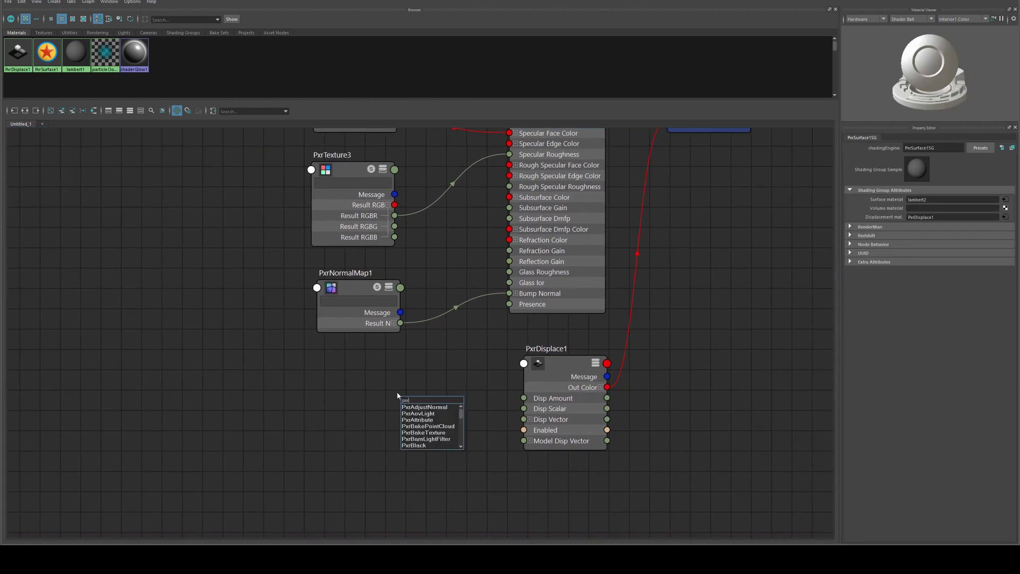
{"action": "type", "text": "tex"}
{"action": "key", "text": "Return"}
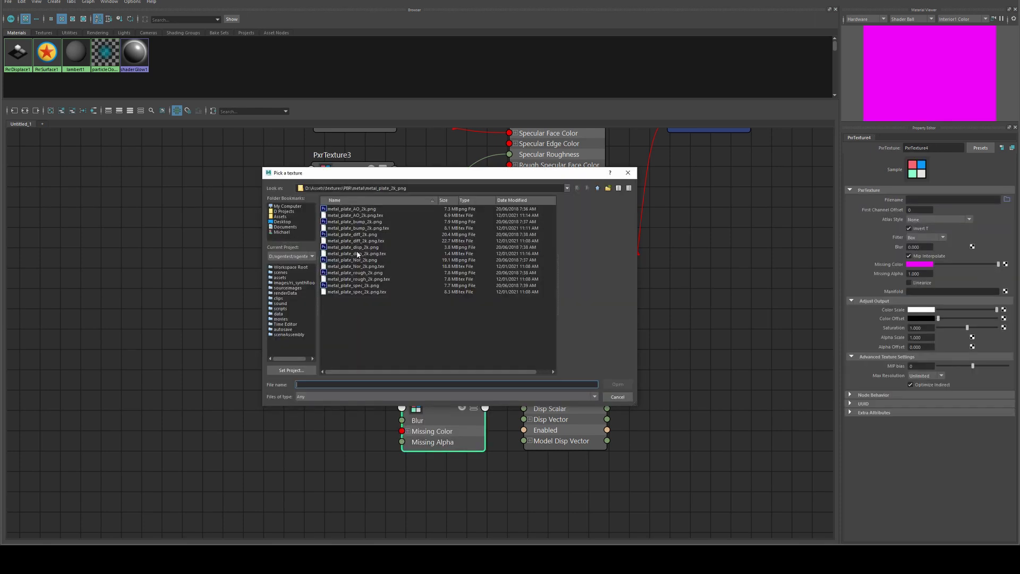
{"action": "left_click", "coordinate": [367, 249]}
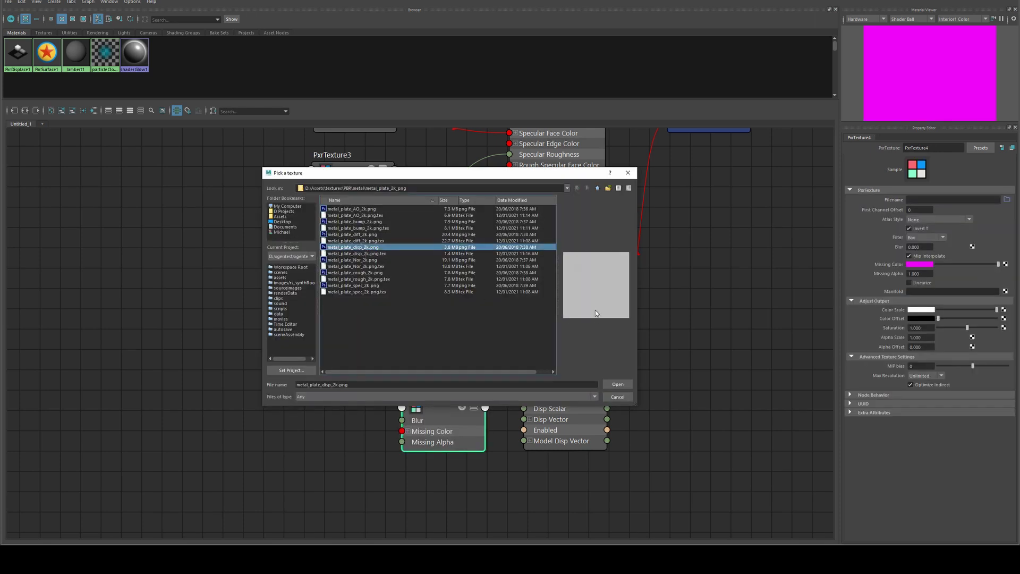
{"action": "left_click", "coordinate": [615, 385]}
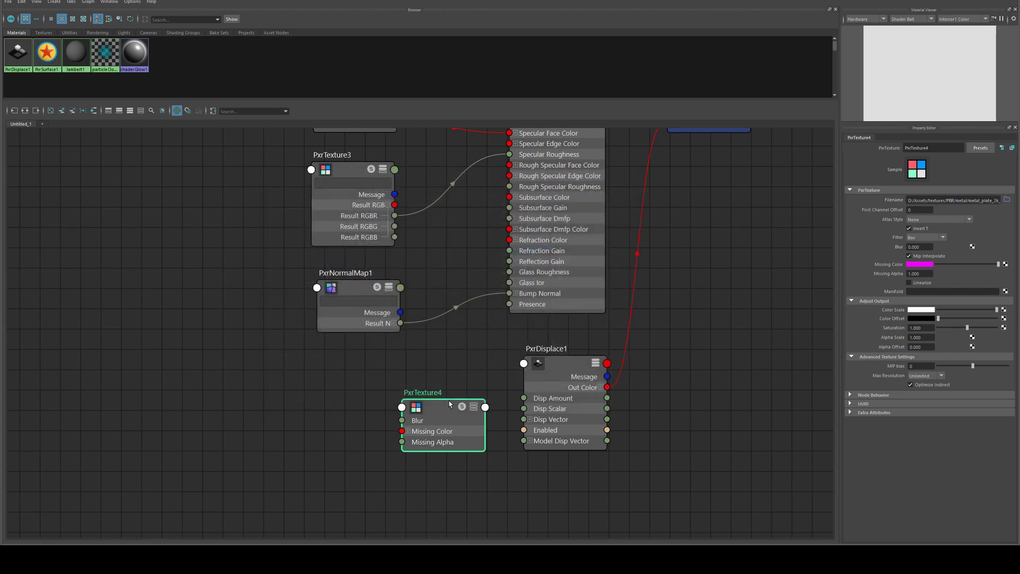
Step: Place PxrTexture4 below PxrNormalMap1 and connect its Result RGBR channel to the Disp Scalar of PxrDisplace1
{"action": "left_click_drag", "start_coordinate": [448, 406], "coordinate": [368, 391]}
{"action": "key", "text": "3"}
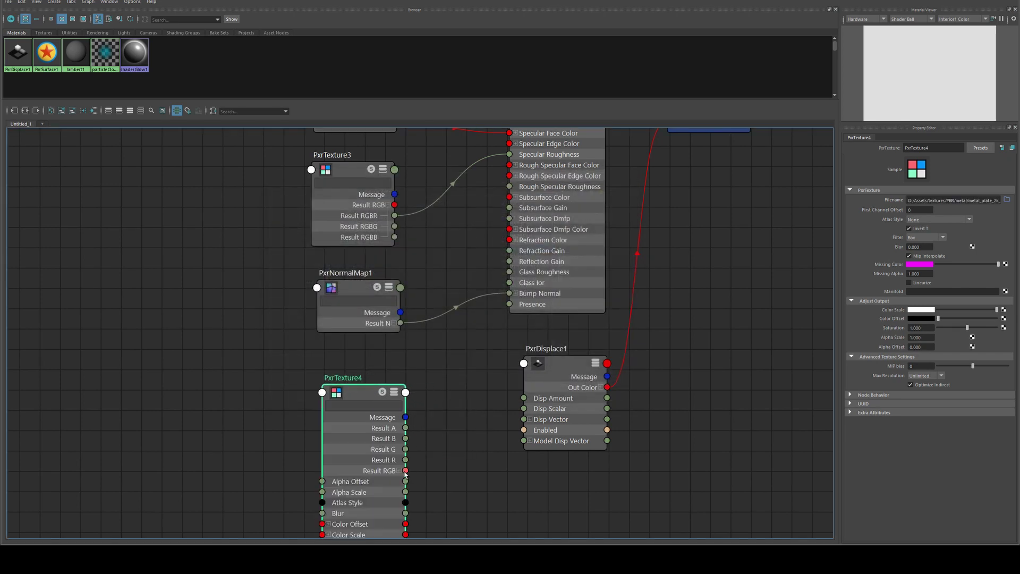
{"action": "left_click", "coordinate": [400, 471]}
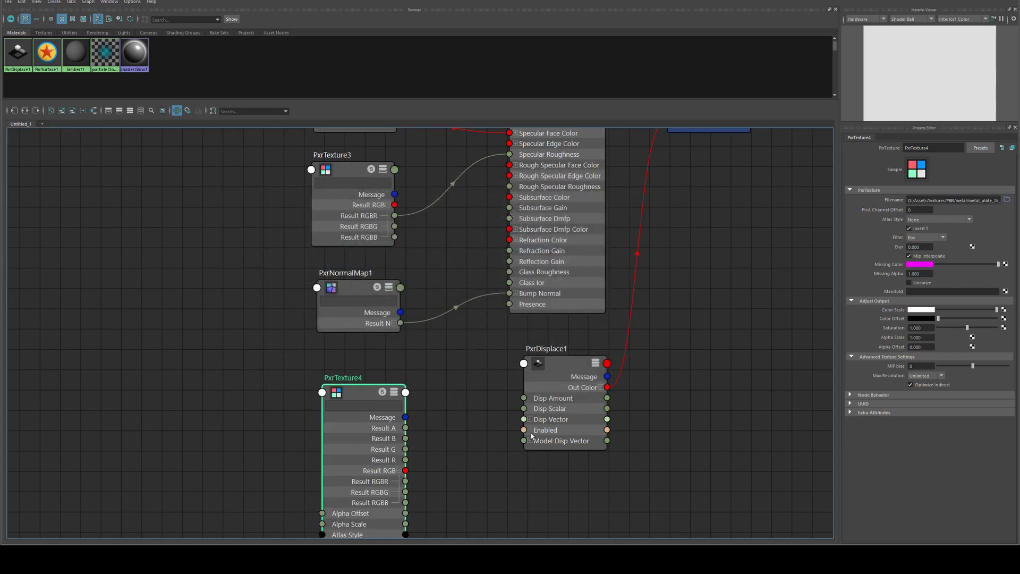
{"action": "left_click_drag", "start_coordinate": [406, 481], "coordinate": [539, 412]}
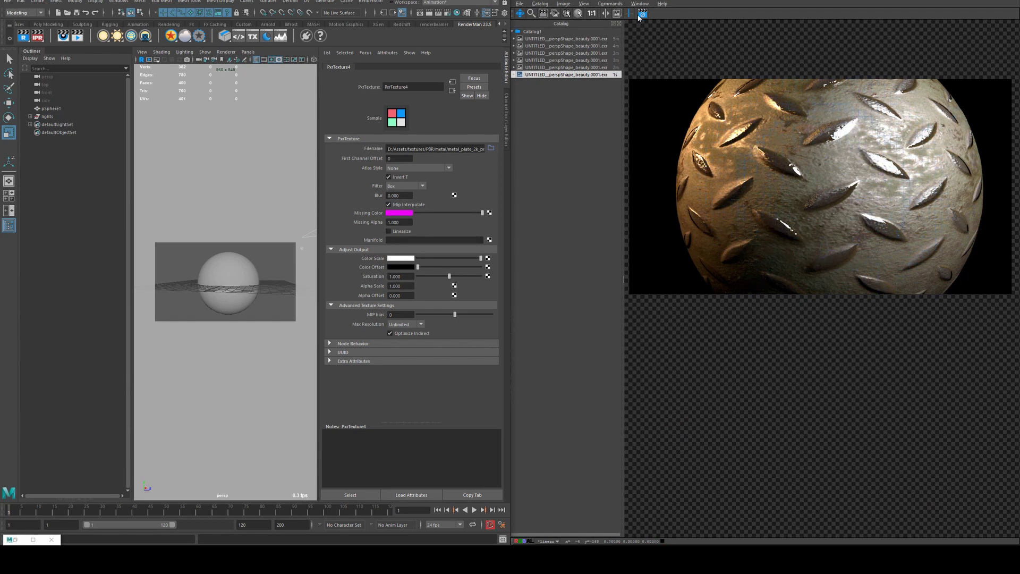
Step: Compare the displaced render with the previous one in the render catalog and return to the Hypershade graph
{"action": "left_click", "coordinate": [594, 68]}
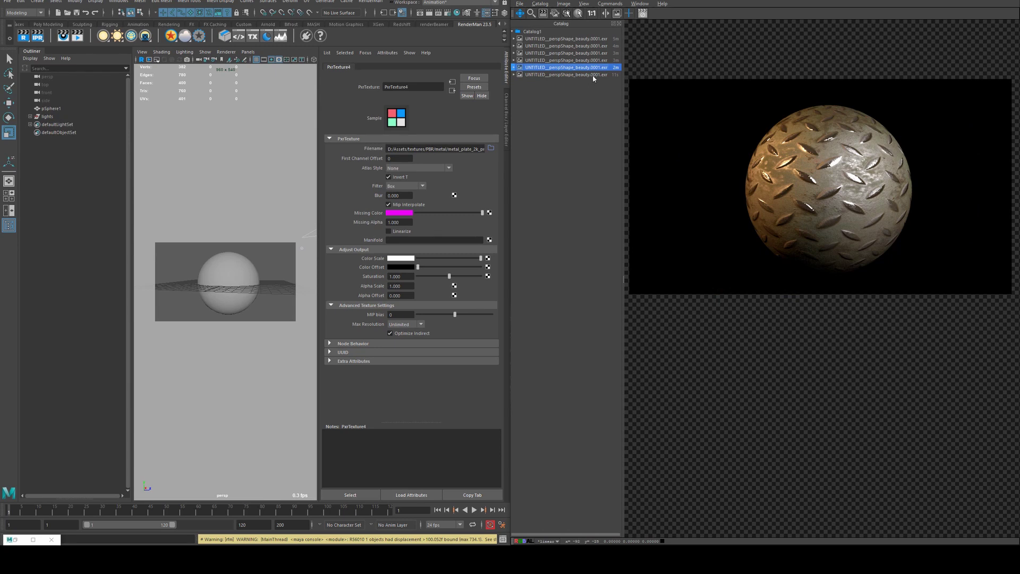
{"action": "left_click", "coordinate": [24, 540]}
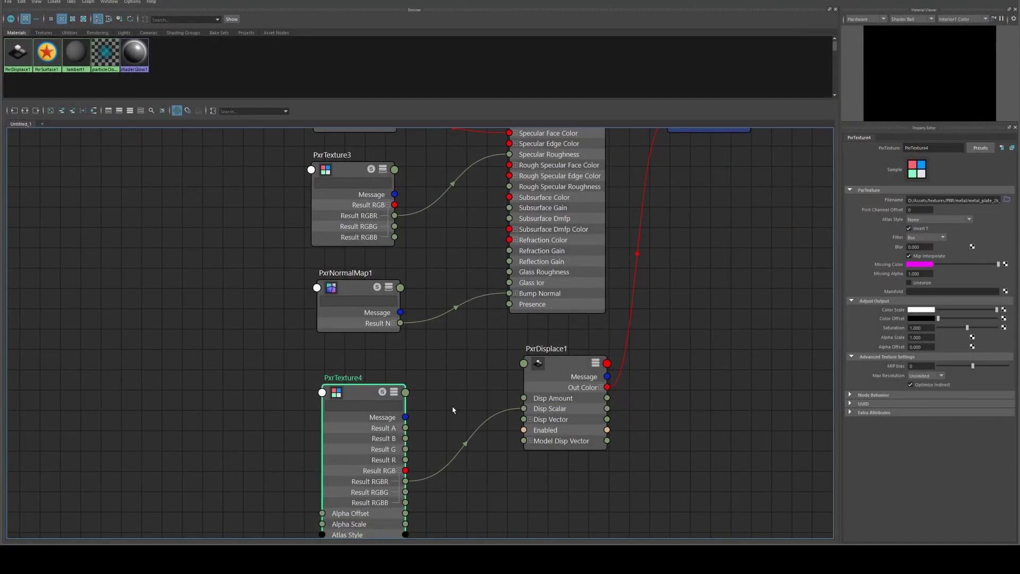
Step: Load metal_plate_bump_2k.png into PxrTexture4 and move the node up closer to PxrNormalMap1
{"action": "left_click", "coordinate": [553, 393]}
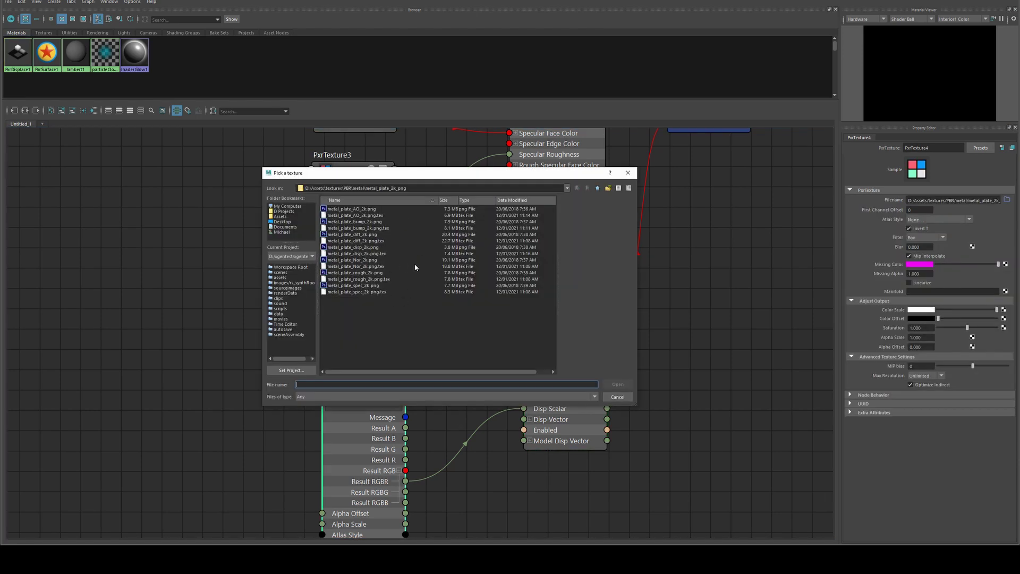
{"action": "left_click", "coordinate": [357, 222]}
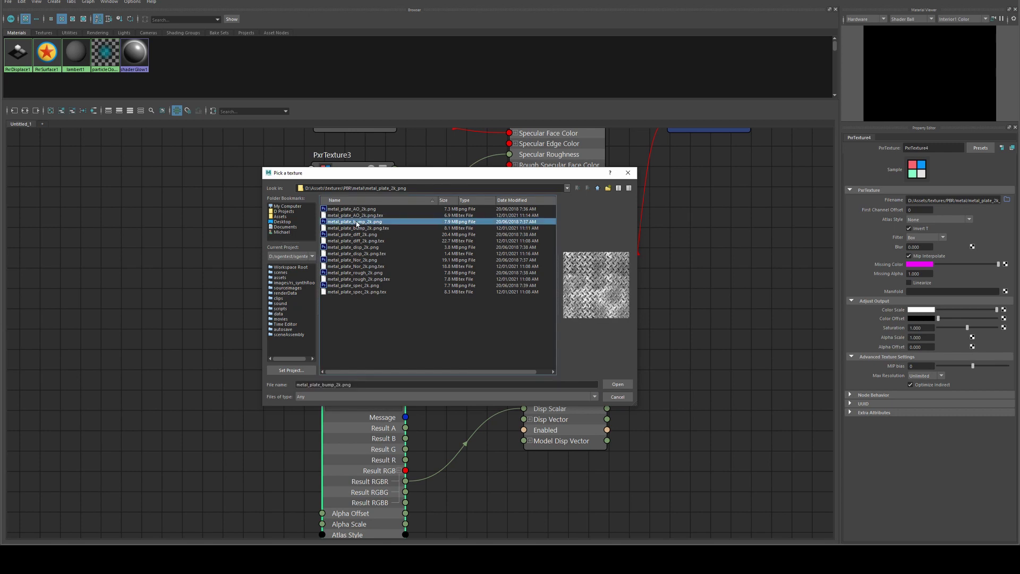
{"action": "left_click", "coordinate": [618, 385]}
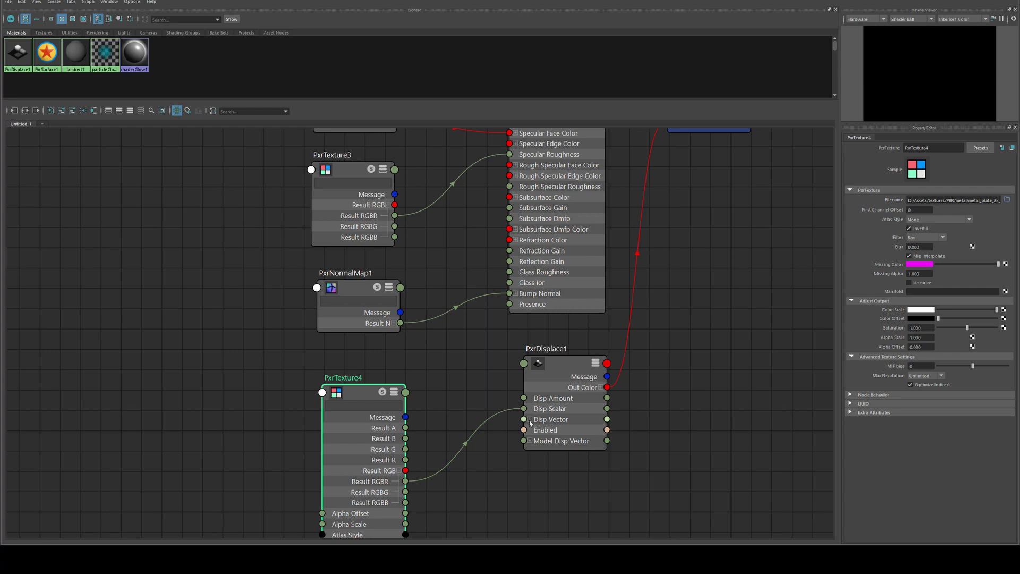
{"action": "left_click_drag", "start_coordinate": [355, 387], "coordinate": [354, 363]}
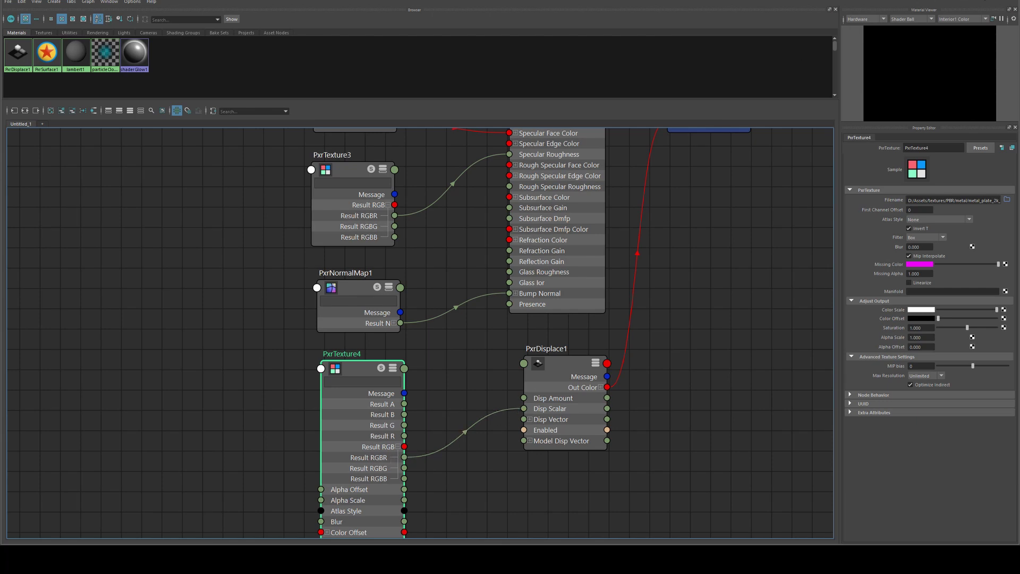
Step: Restore the Hypershade window beside the live render, set the Gain of PxrDisplace1 to 0.1 and inspect the displaced sphere
{"action": "left_click", "coordinate": [993, 1]}
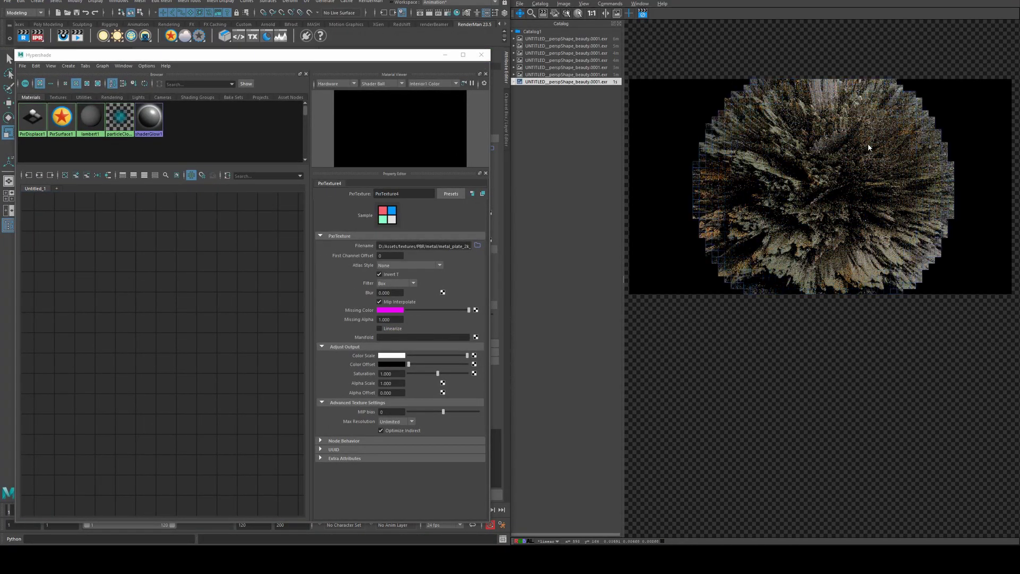
{"action": "scroll", "coordinate": [233, 321], "scroll_direction": "down", "scroll_amount": 5}
{"action": "middle_click_drag", "start_coordinate": [232, 331], "coordinate": [170, 323], "text": "alt"}
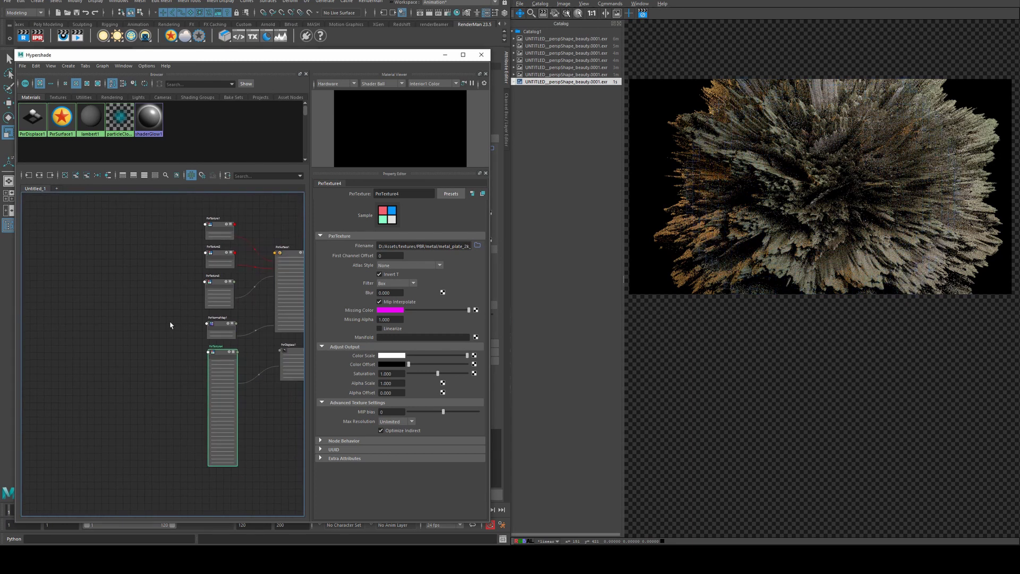
{"action": "scroll", "coordinate": [274, 353], "scroll_direction": "up", "scroll_amount": 5}
{"action": "middle_click_drag", "start_coordinate": [270, 352], "coordinate": [221, 336], "text": "alt"}
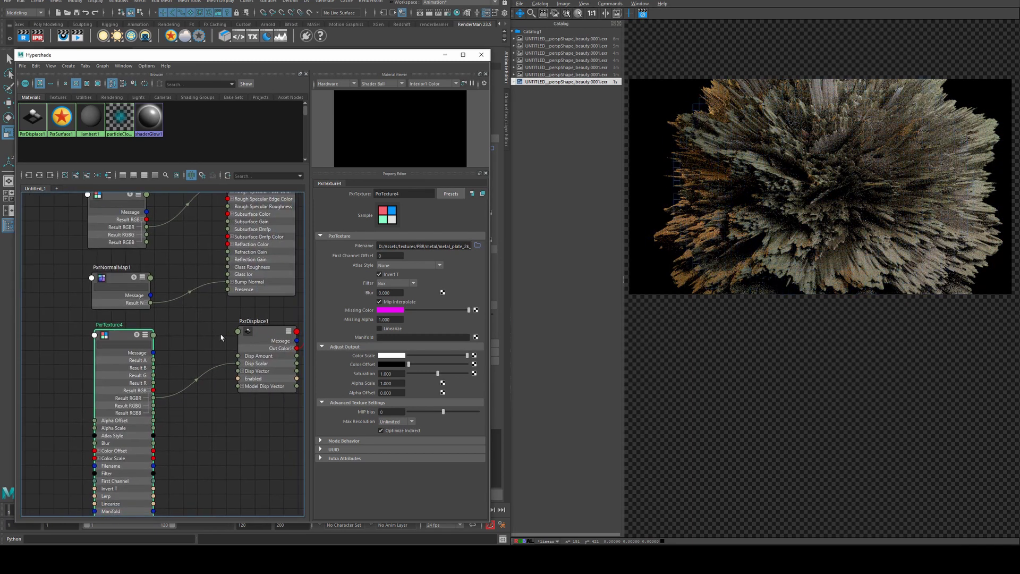
{"action": "left_click", "coordinate": [263, 336]}
{"action": "left_click", "coordinate": [390, 253]}
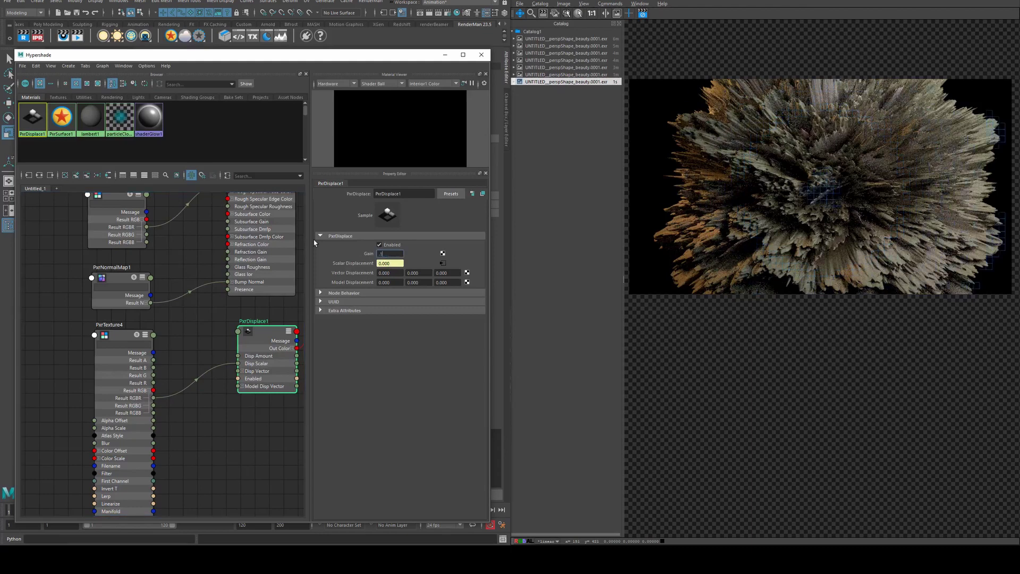
{"action": "type", "text": ".1"}
{"action": "key", "text": "Return"}
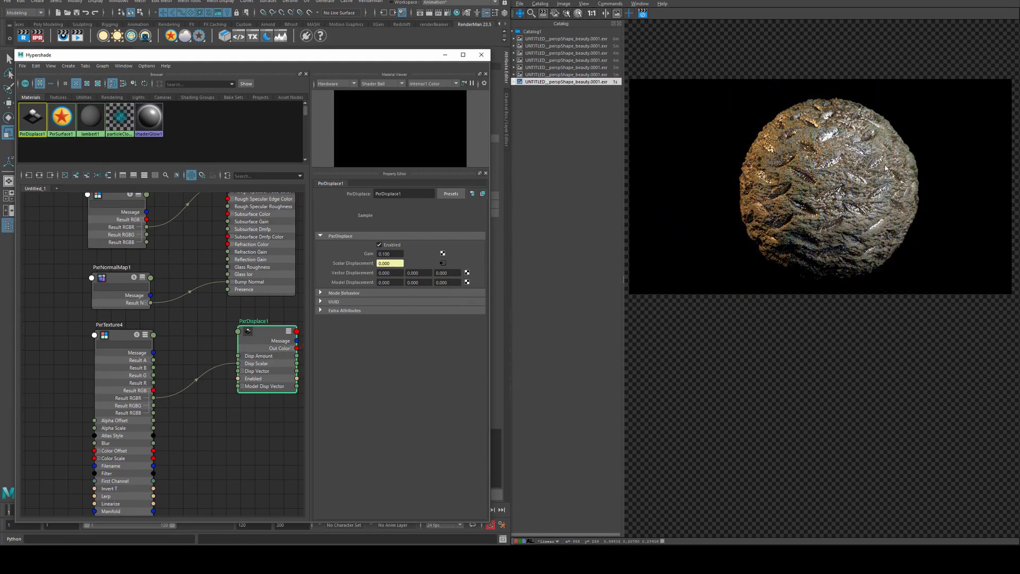
{"action": "scroll", "coordinate": [886, 169], "scroll_direction": "up", "scroll_amount": 2}
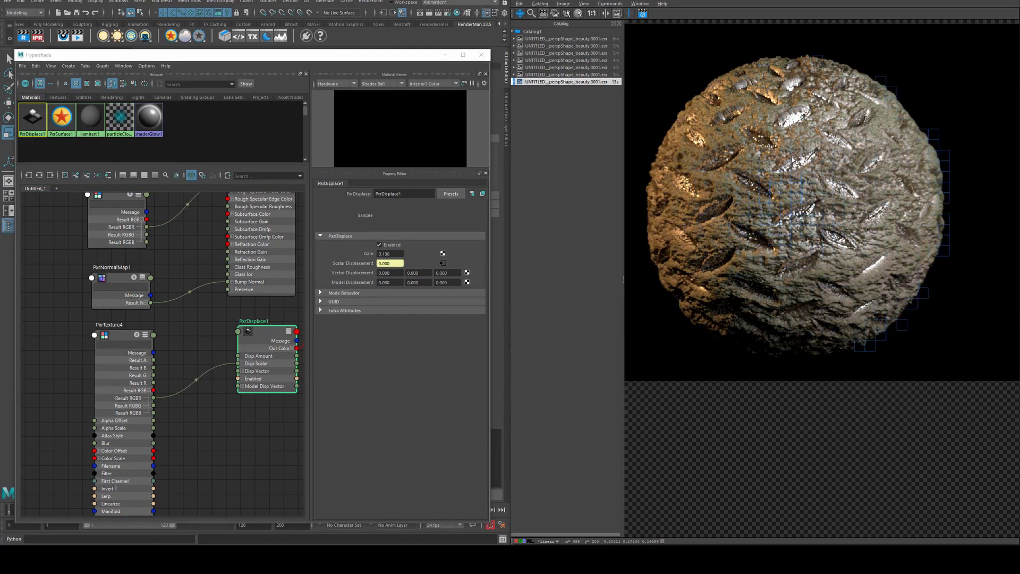
{"action": "middle_click_drag", "start_coordinate": [792, 160], "coordinate": [810, 161]}
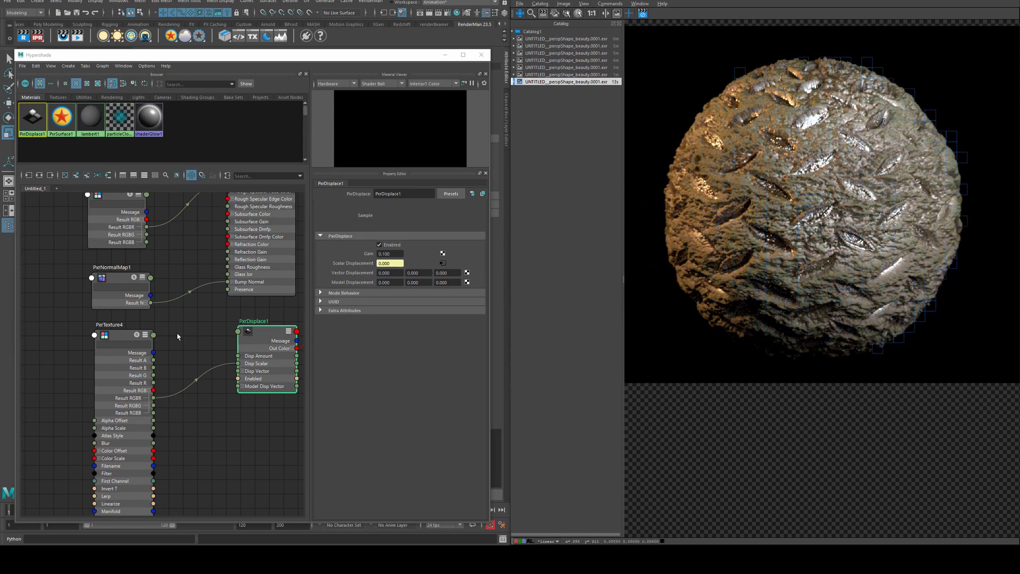
Step: Reduce PxrTexture4 to its connected attributes and shift it slightly away from PxrDisplace1
{"action": "left_click", "coordinate": [119, 343]}
{"action": "key", "text": "2"}
{"action": "left_click_drag", "start_coordinate": [123, 339], "coordinate": [111, 343]}
{"action": "left_click", "coordinate": [411, 266]}
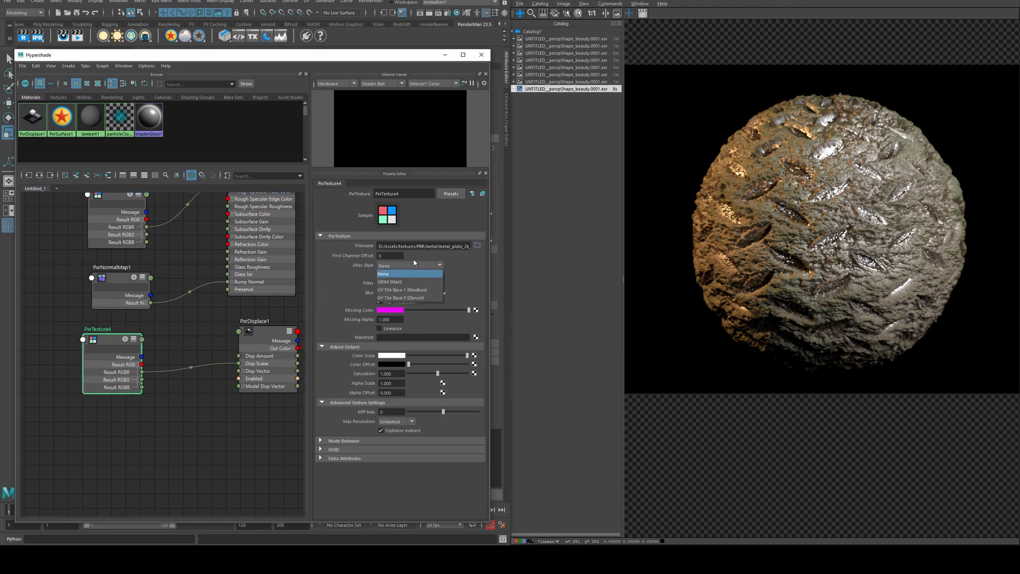
{"action": "left_click", "coordinate": [159, 406]}
Step: Create a PxrInvert node and place it between PxrTexture4 and PxrDisplace1
{"action": "left_click_drag", "start_coordinate": [264, 392], "coordinate": [198, 382]}
{"action": "type", "text": "p"}
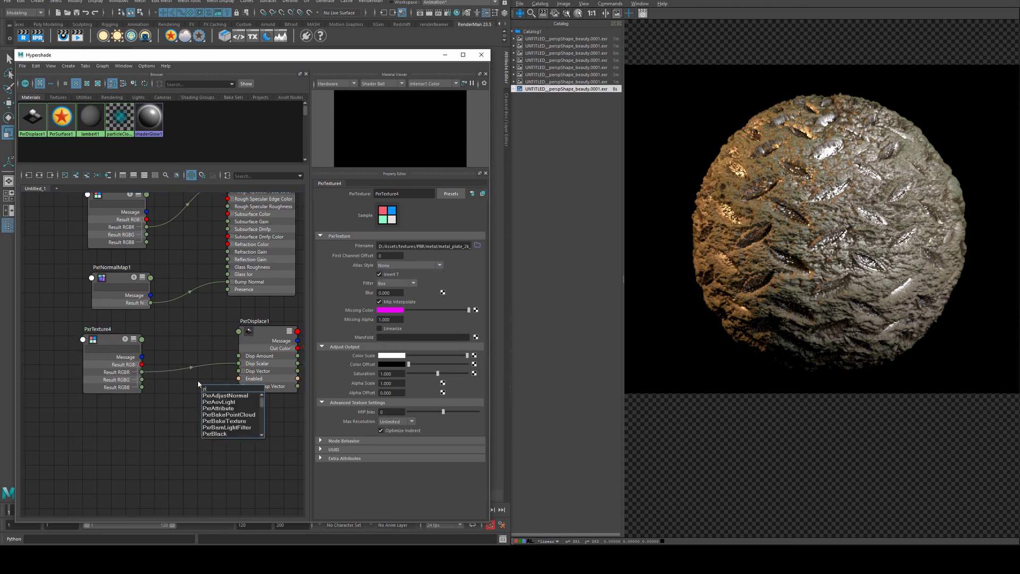
{"action": "type", "text": "xrinver"}
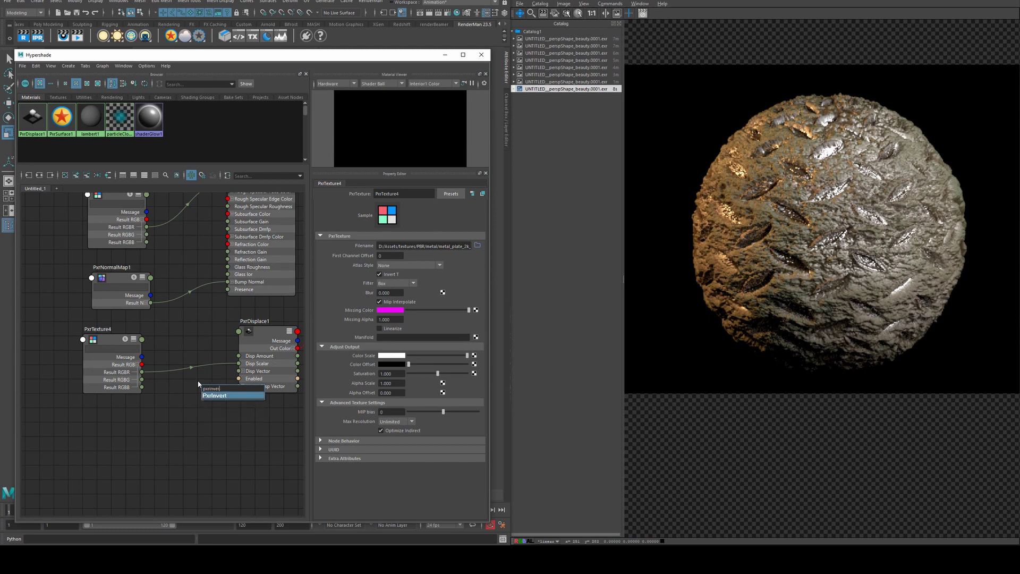
{"action": "key", "text": "Return"}
{"action": "left_click_drag", "start_coordinate": [225, 396], "coordinate": [186, 390]}
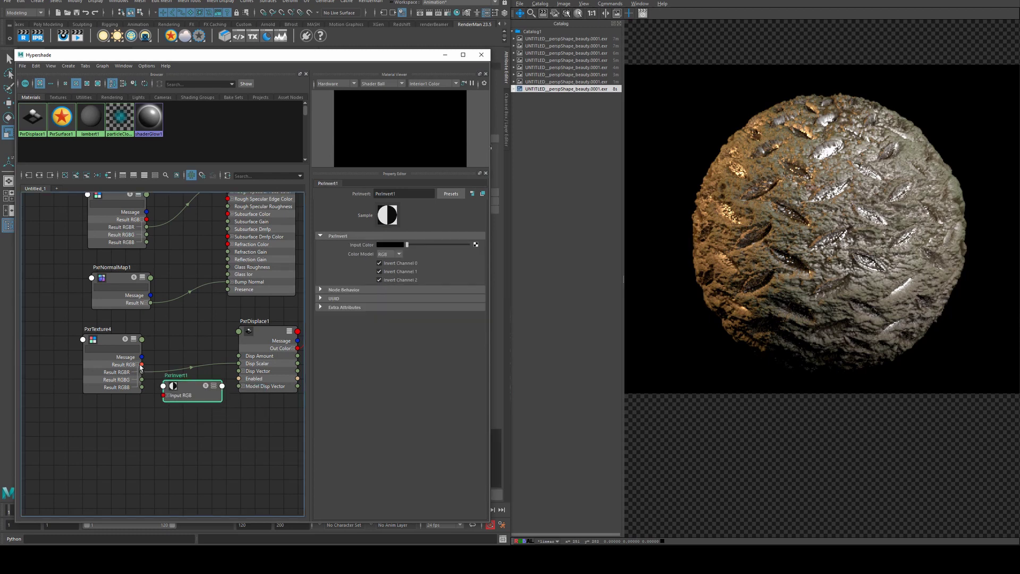
Step: Connect the Result RGB of PxrTexture4 to the Input RGB of PxrInvert1 and the inverted result to the Disp Scalar of PxrDisplace1
{"action": "left_click_drag", "start_coordinate": [142, 364], "coordinate": [163, 394]}
{"action": "mouse_move", "coordinate": [193, 393]}
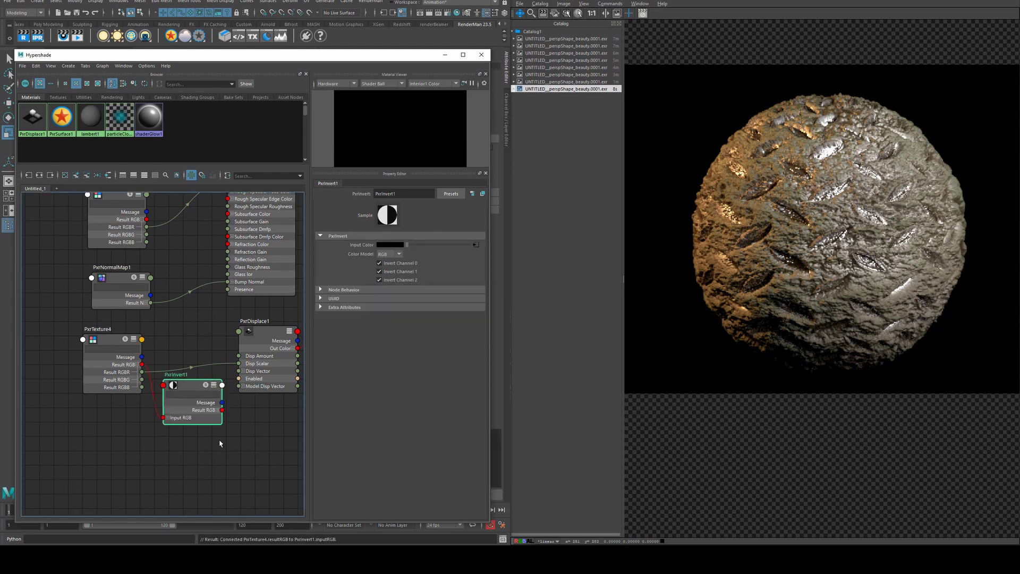
{"action": "left_click_drag", "start_coordinate": [222, 440], "coordinate": [239, 364]}
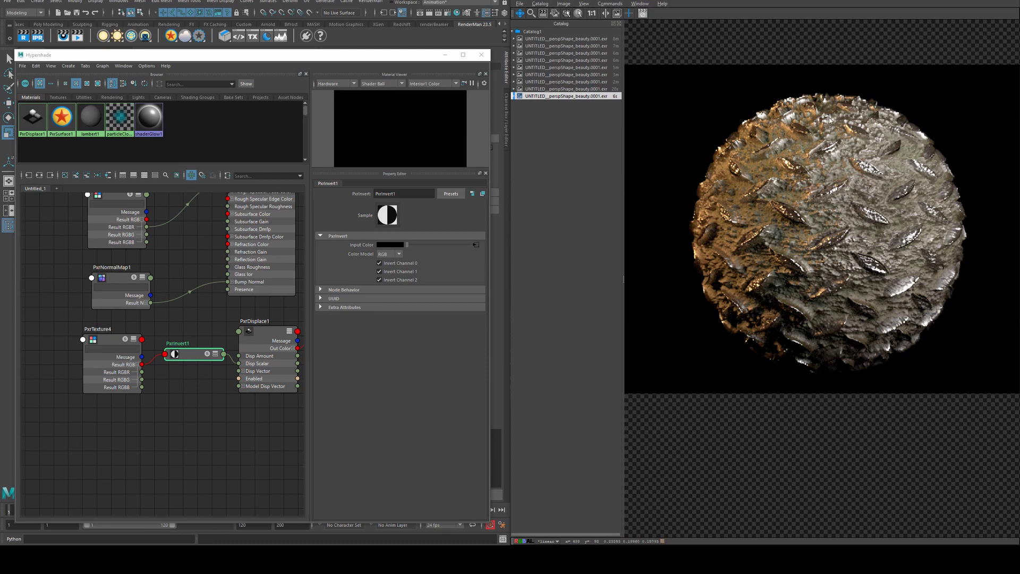
Step: Set the Gain of PxrDisplace1 to 0.025 and inspect the updated render up close
{"action": "left_click", "coordinate": [259, 335]}
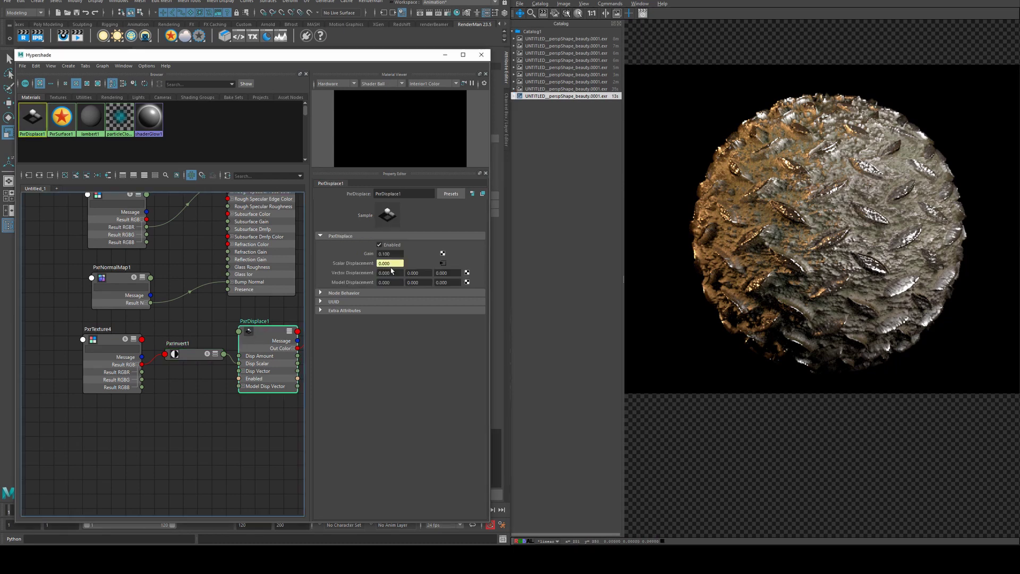
{"action": "double_click", "coordinate": [390, 254]}
{"action": "type", "text": "0.025"}
{"action": "key", "text": "Return"}
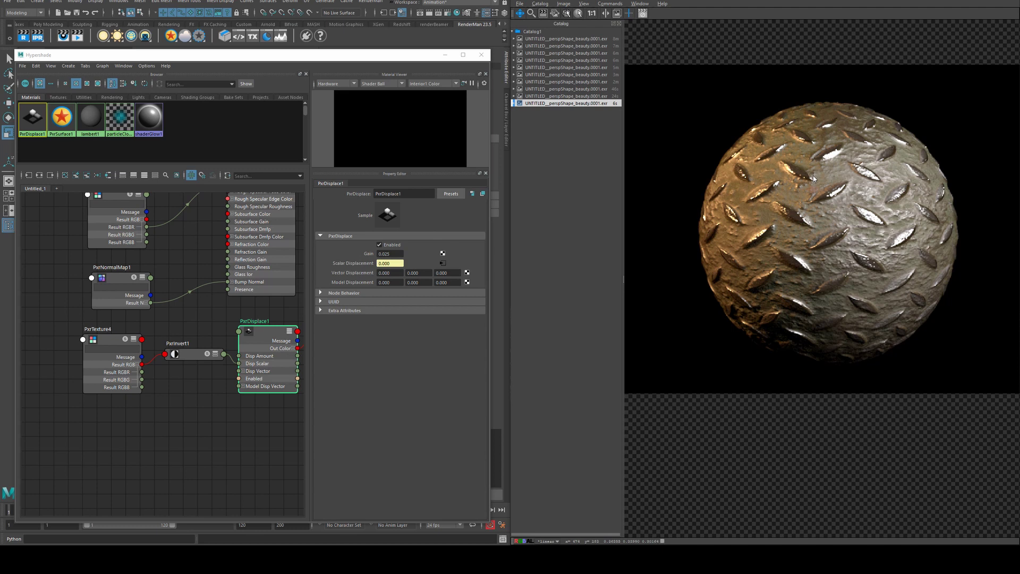
{"action": "scroll", "coordinate": [875, 169], "scroll_direction": "up", "scroll_amount": 2}
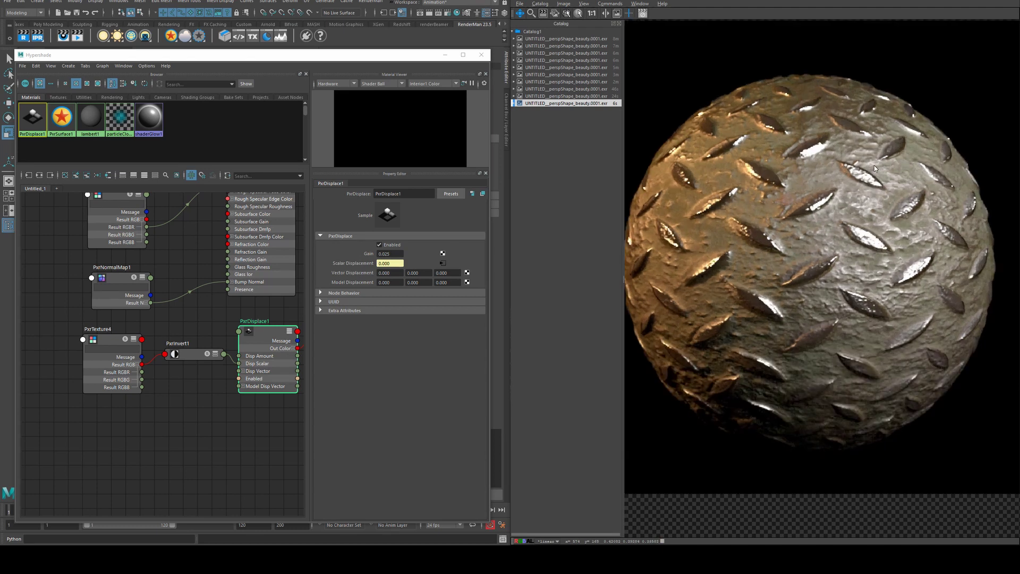
{"action": "scroll", "coordinate": [875, 166], "scroll_direction": "down", "scroll_amount": 1}
{"action": "scroll", "coordinate": [890, 253], "scroll_direction": "up", "scroll_amount": 1}
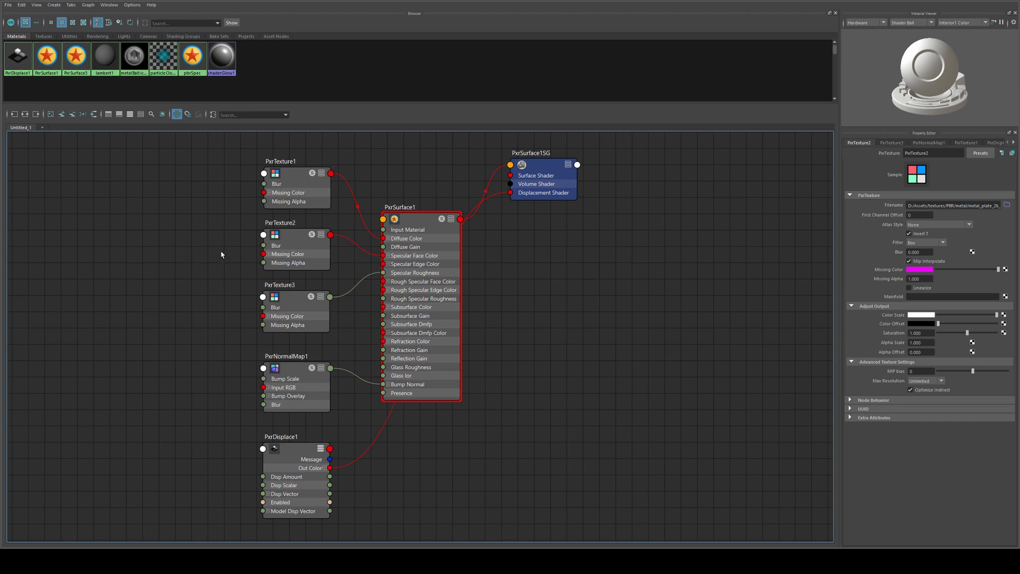
Step: Make room below PxrTexture1 by moving it up and away from PxrSurface1 and shifting the other input nodes down
{"action": "middle_click_drag", "start_coordinate": [222, 237], "coordinate": [277, 351], "text": "alt"}
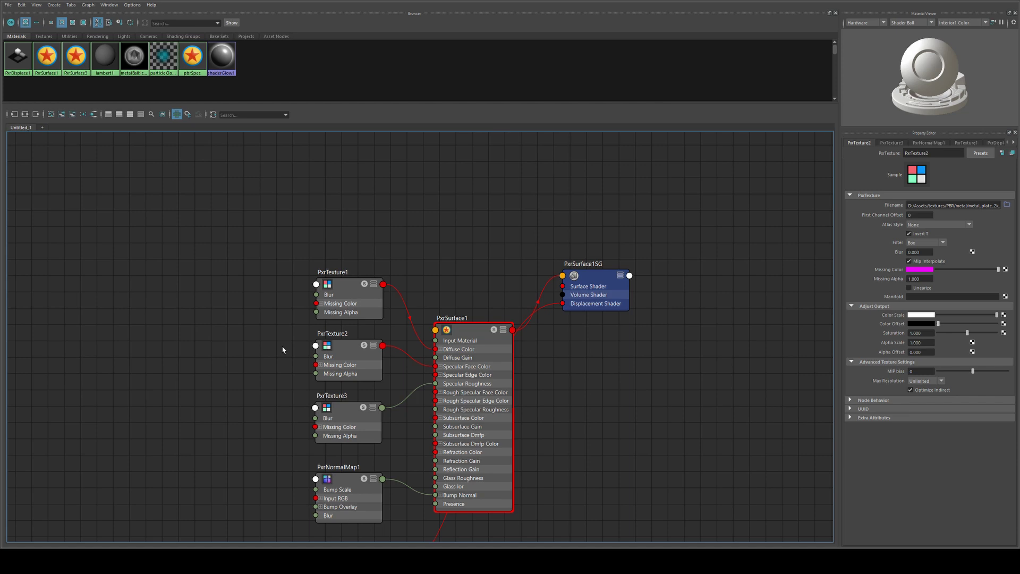
{"action": "left_click_drag", "start_coordinate": [337, 295], "coordinate": [304, 249]}
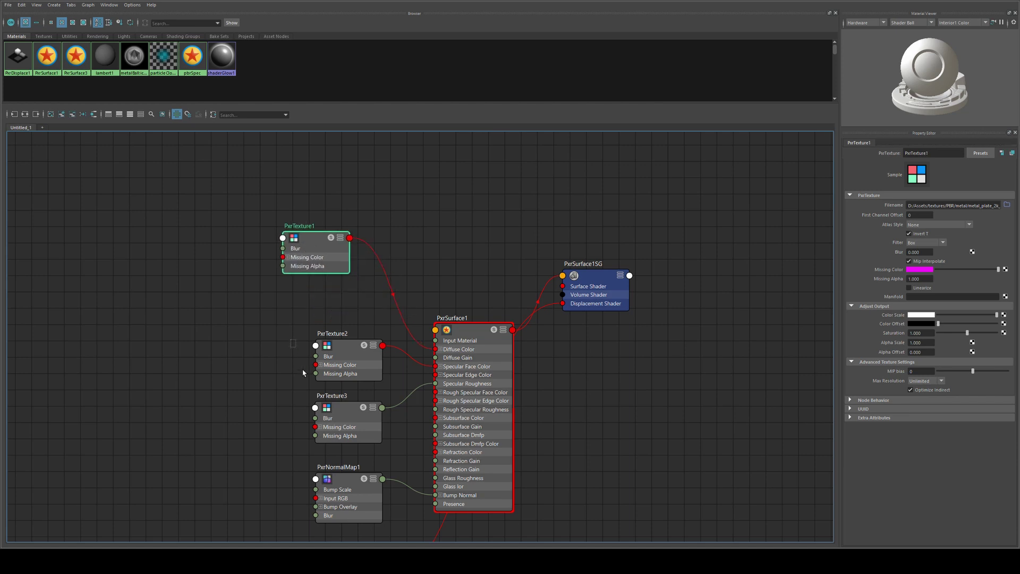
{"action": "left_click_drag", "start_coordinate": [300, 366], "coordinate": [383, 526]}
{"action": "left_click_drag", "start_coordinate": [337, 357], "coordinate": [286, 425]}
{"action": "left_click", "coordinate": [310, 335]}
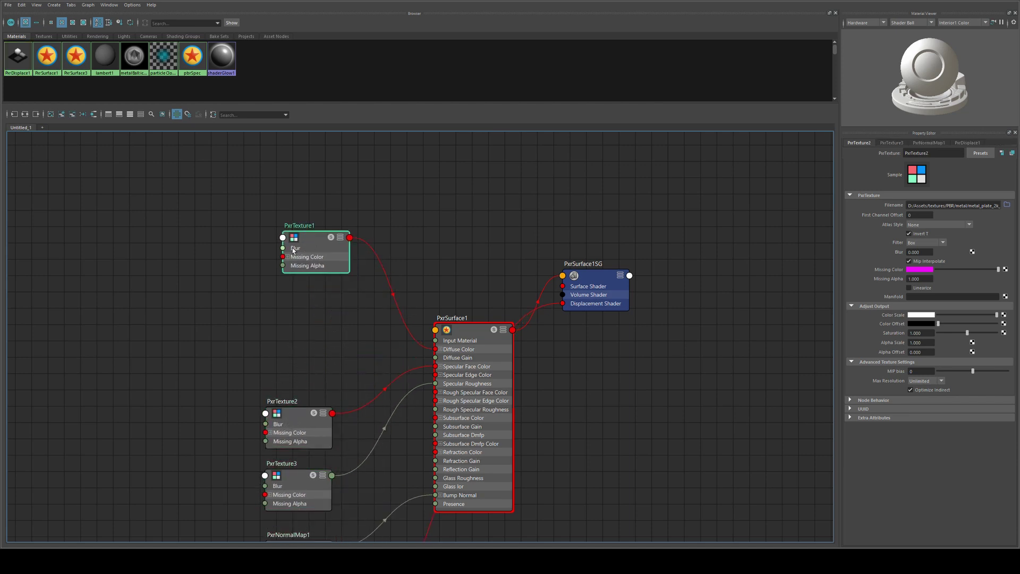
{"action": "left_click_drag", "start_coordinate": [294, 249], "coordinate": [257, 256]}
Step: Create a PxrTexture node between PxrTexture1 and PxrTexture2 and load a metal plate texture file into it
{"action": "left_click", "coordinate": [319, 310]}
{"action": "key", "text": "Tab"}
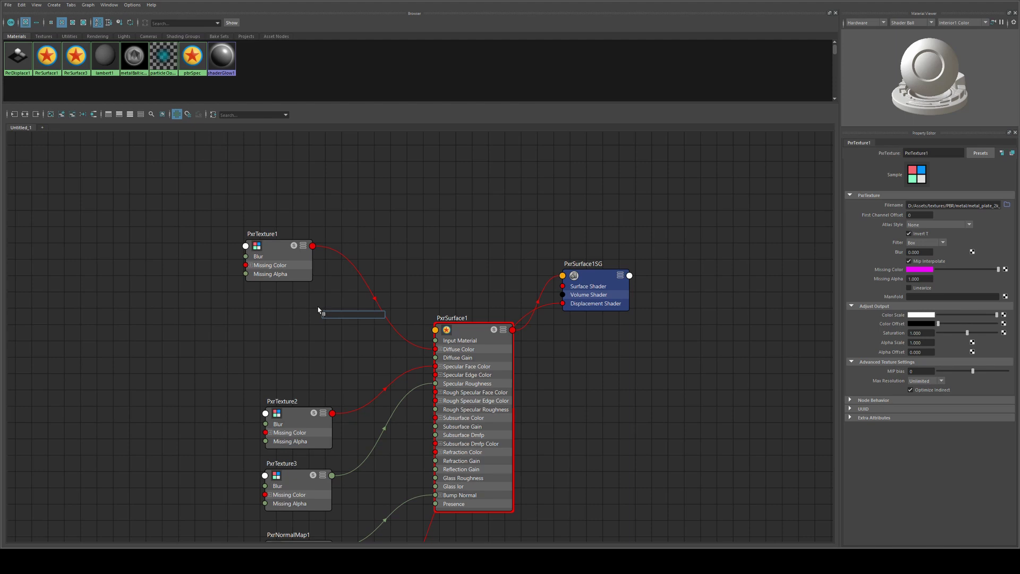
{"action": "type", "text": "pxrtex"}
{"action": "key", "text": "Down"}
{"action": "key", "text": "Return"}
{"action": "left_click_drag", "start_coordinate": [345, 326], "coordinate": [276, 332]}
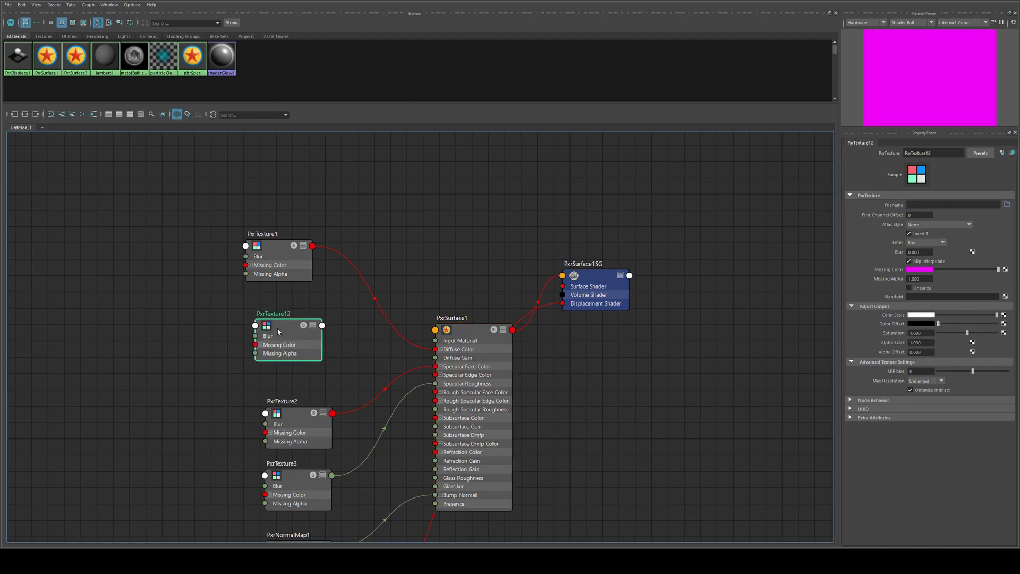
{"action": "left_click", "coordinate": [1008, 206]}
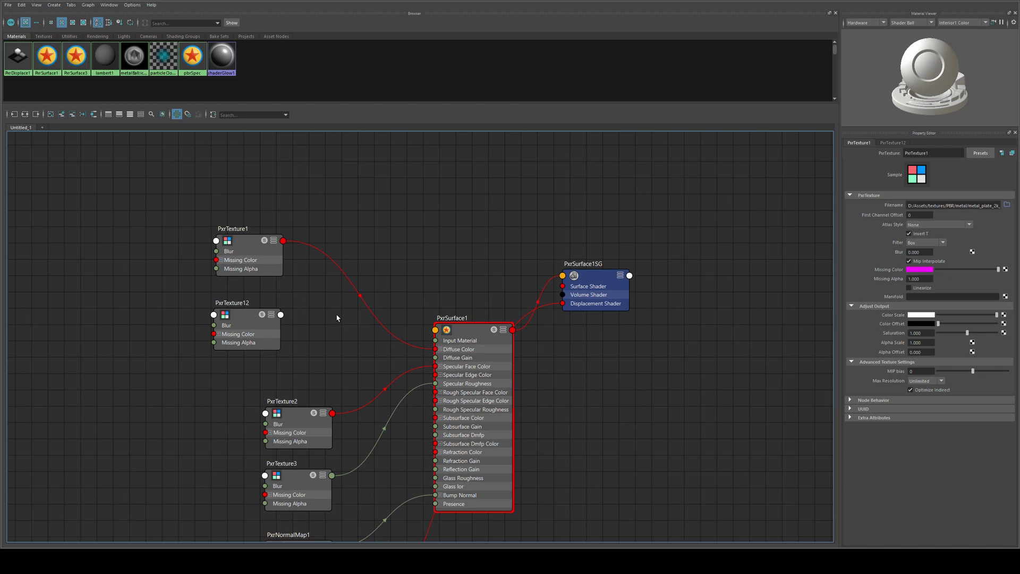
Step: Create a PxrBlend node in front of PxrSurface1 and connect the Result RGB of PxrTexture1 to its Top RGB
{"action": "key", "text": "Tab"}
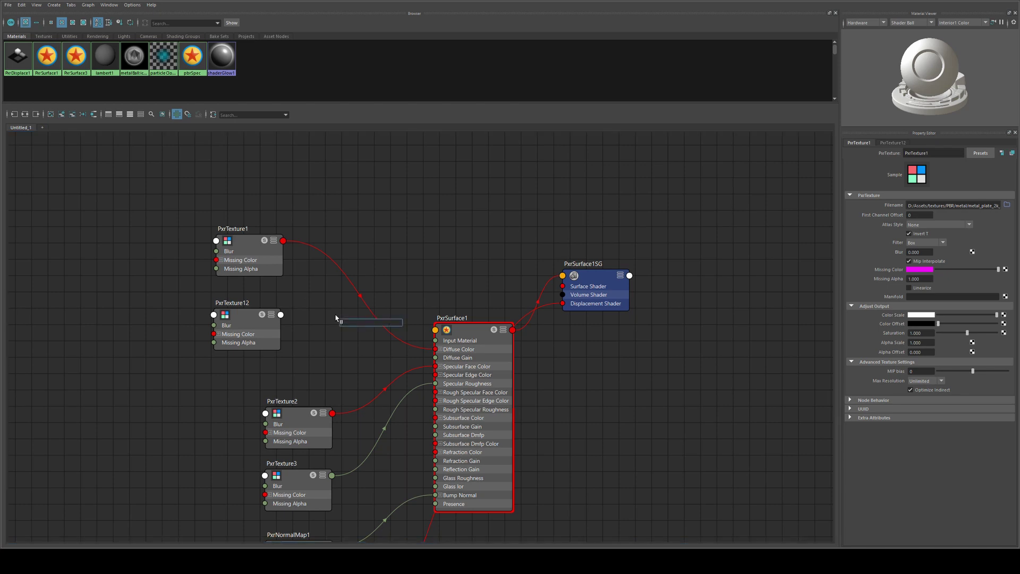
{"action": "type", "text": "pxrblend"}
{"action": "key", "text": "Return"}
{"action": "left_click", "coordinate": [277, 257]}
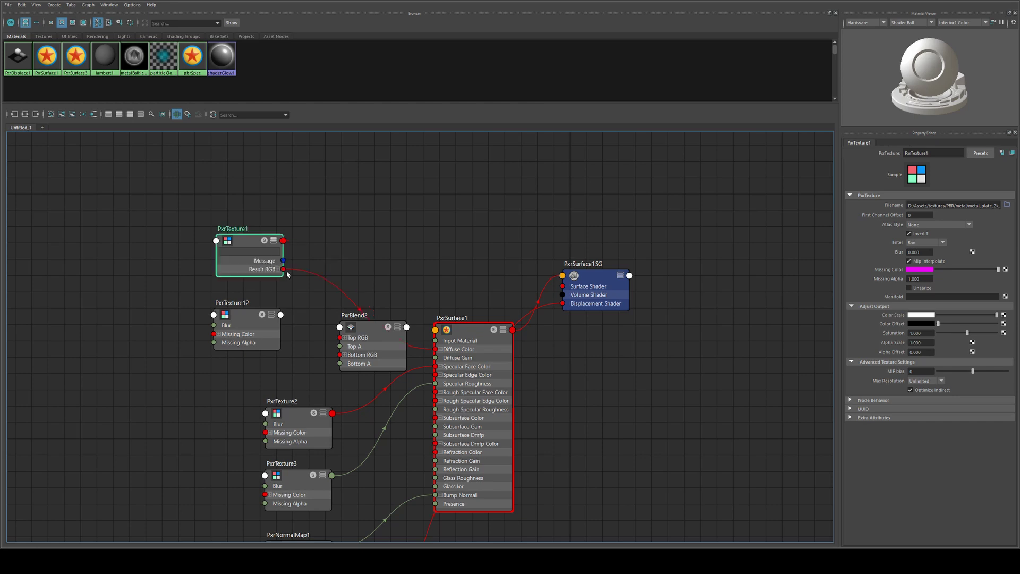
{"action": "left_click_drag", "start_coordinate": [284, 270], "coordinate": [341, 338]}
{"action": "left_click", "coordinate": [370, 329]}
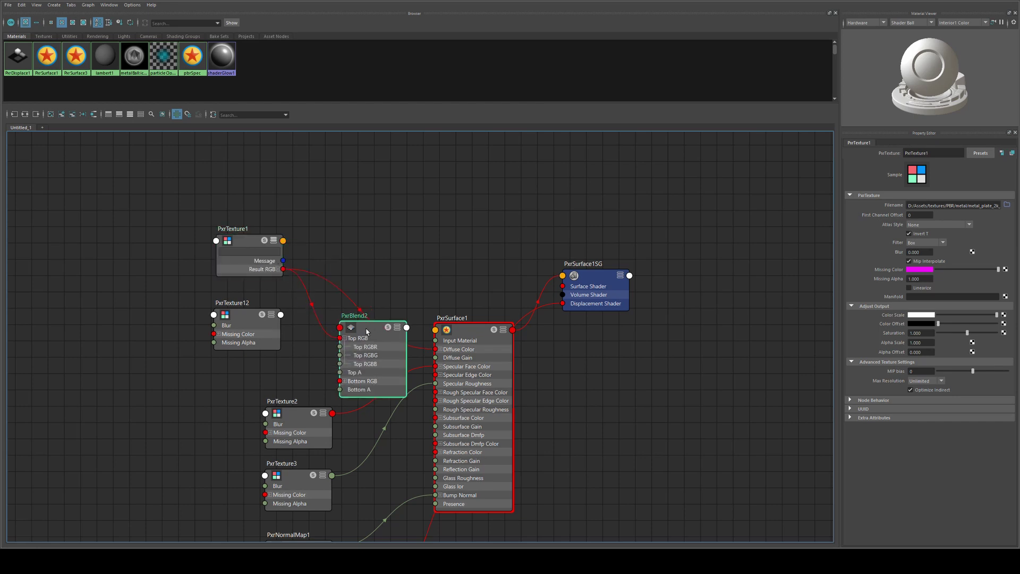
Step: Connect the Result RGB of PxrTexture12 to the Bottom RGB of PxrBlend2 and the blend's Result RGB to the Diffuse Color of PxrSurface1
{"action": "left_click", "coordinate": [256, 329]}
{"action": "key", "text": "3"}
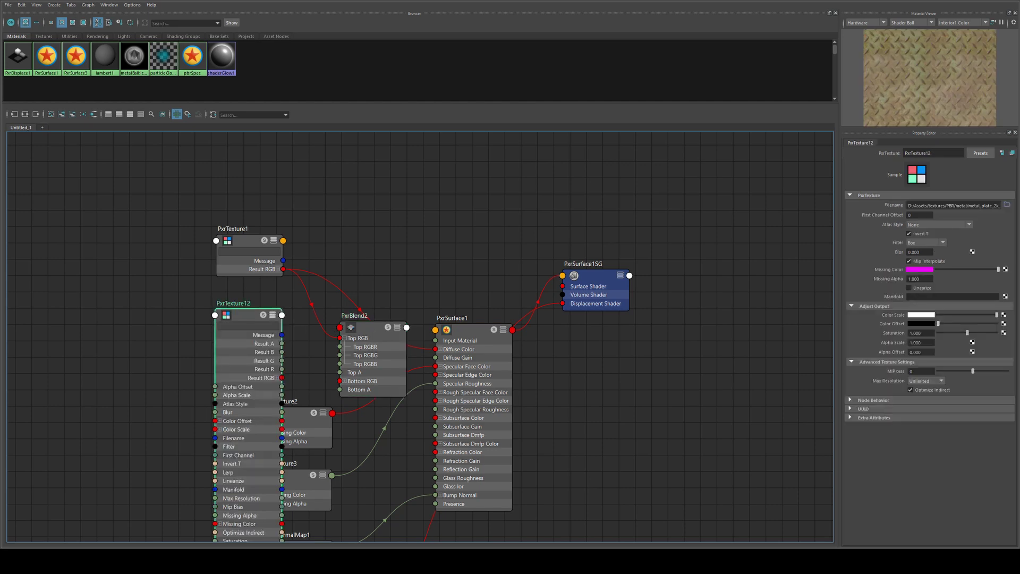
{"action": "left_click_drag", "start_coordinate": [282, 378], "coordinate": [341, 382]}
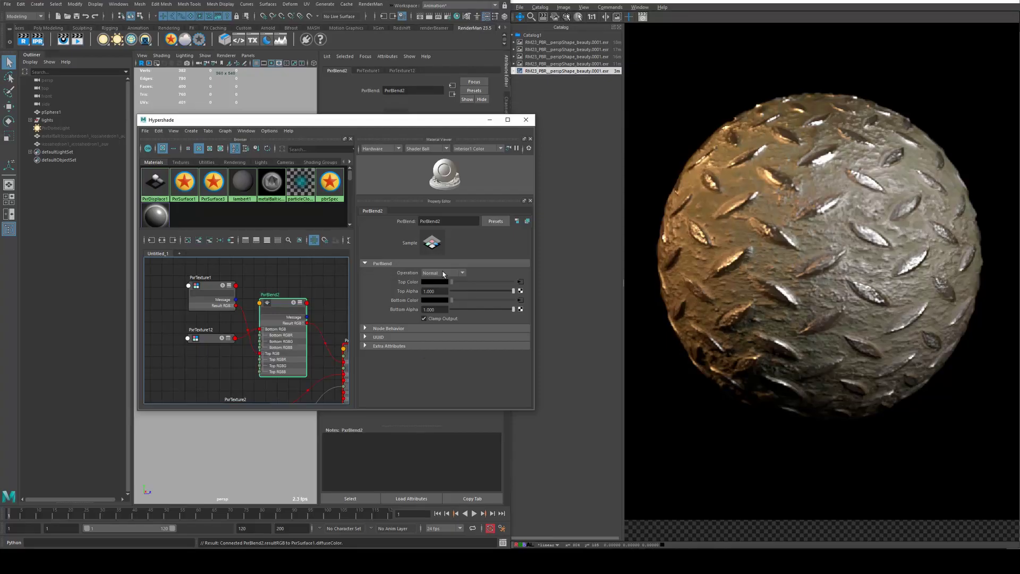
Step: Set the Operation of PxrBlend2 to Multiply and start a new IPR render of the sphere
{"action": "left_click", "coordinate": [444, 274]}
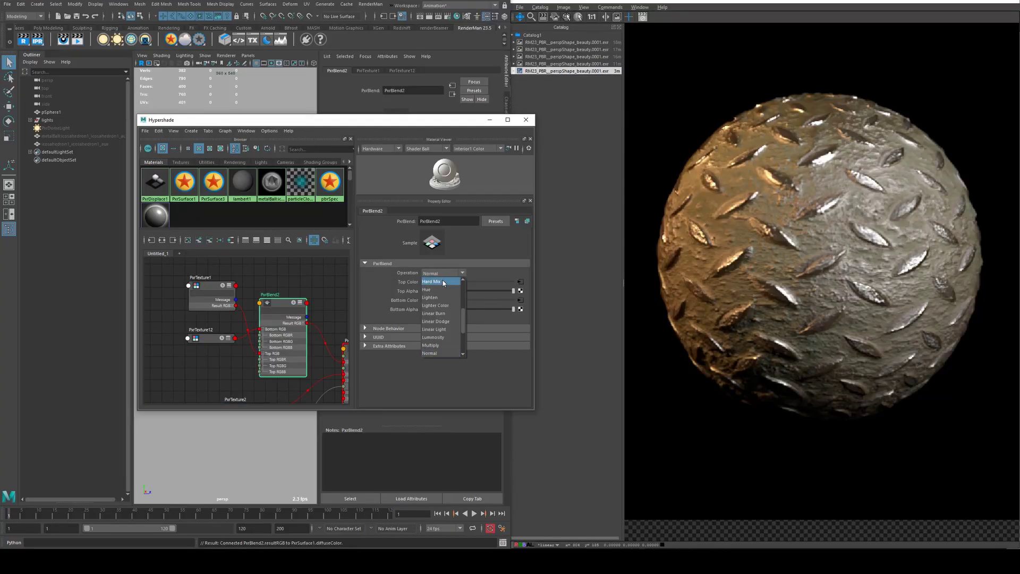
{"action": "left_click", "coordinate": [432, 345]}
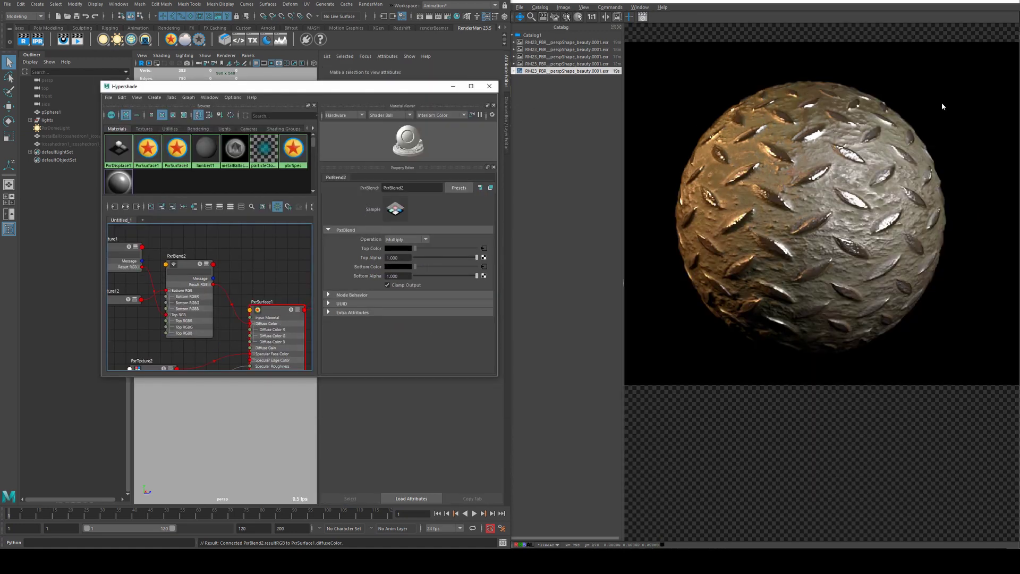
{"action": "left_click", "coordinate": [37, 41]}
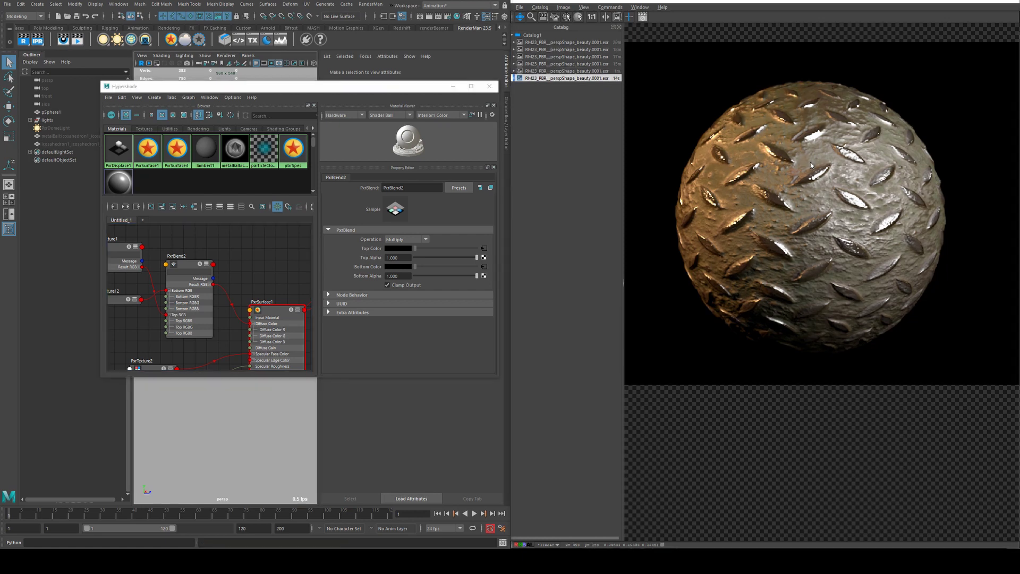
Step: View the newest plate sphere render, and switch to 3D-Coat to examine the scratched metal sphere from several angles
{"action": "left_click", "coordinate": [596, 78]}
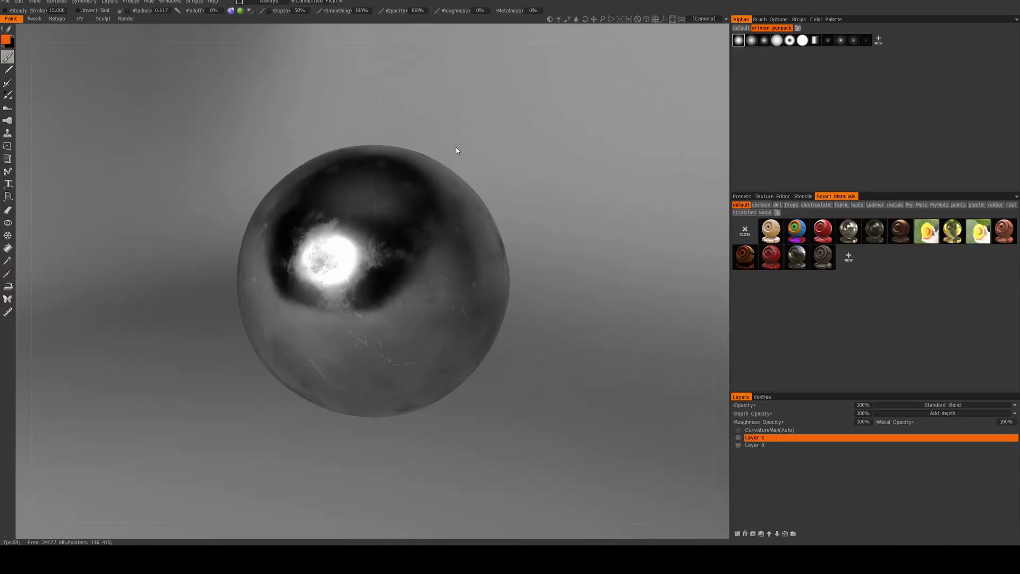
{"action": "left_click_drag", "start_coordinate": [650, 278], "coordinate": [226, 259]}
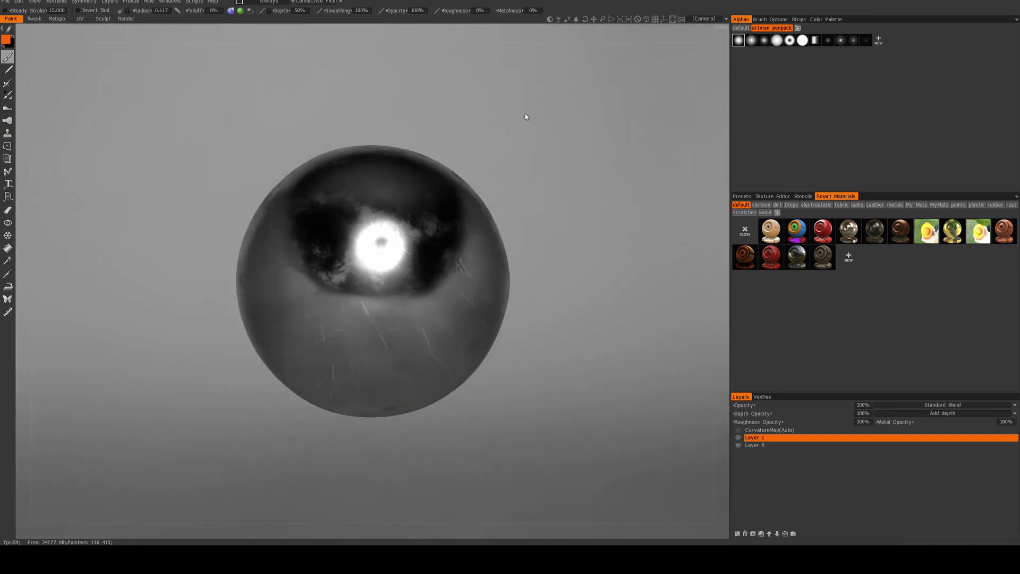
{"action": "left_click_drag", "start_coordinate": [525, 117], "coordinate": [517, 125]}
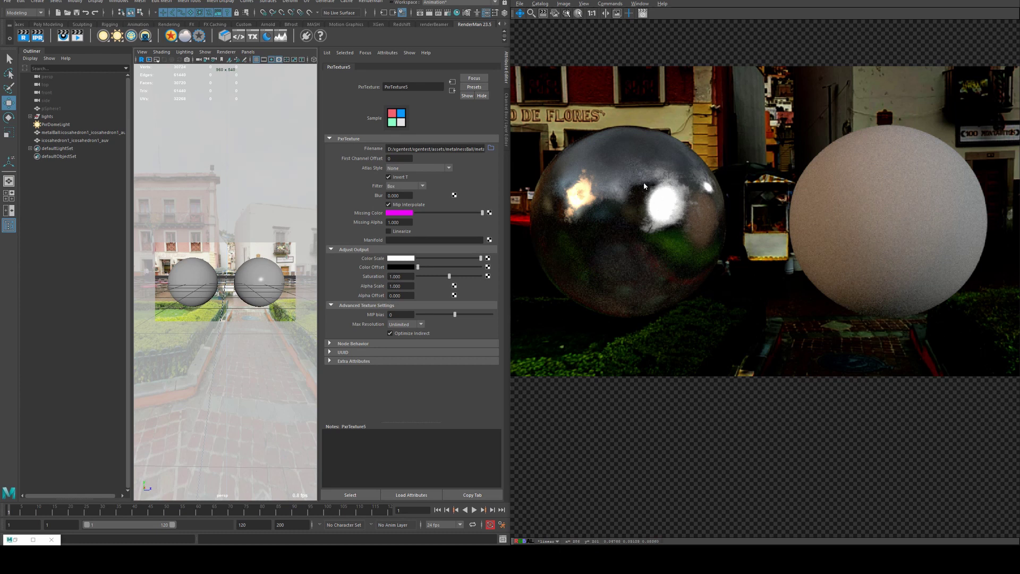
Step: Switch to the metalness texture folder in File Explorer and open the metalBallMetalness_metalness TGA in Photoshop
{"action": "left_click", "coordinate": [248, 422]}
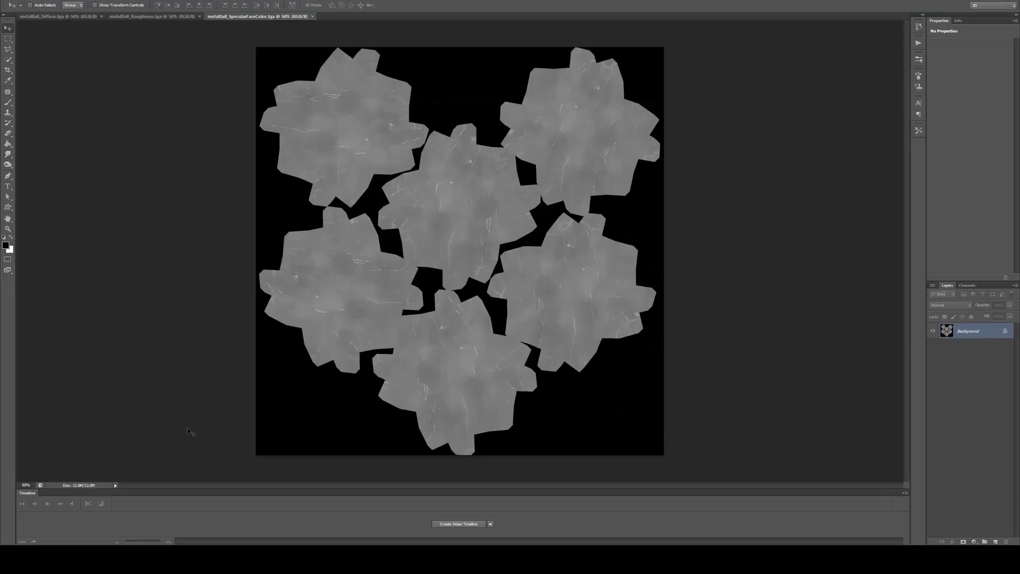
{"action": "key", "text": "alt+Tab"}
{"action": "left_click_drag", "start_coordinate": [361, 55], "coordinate": [560, 87]}
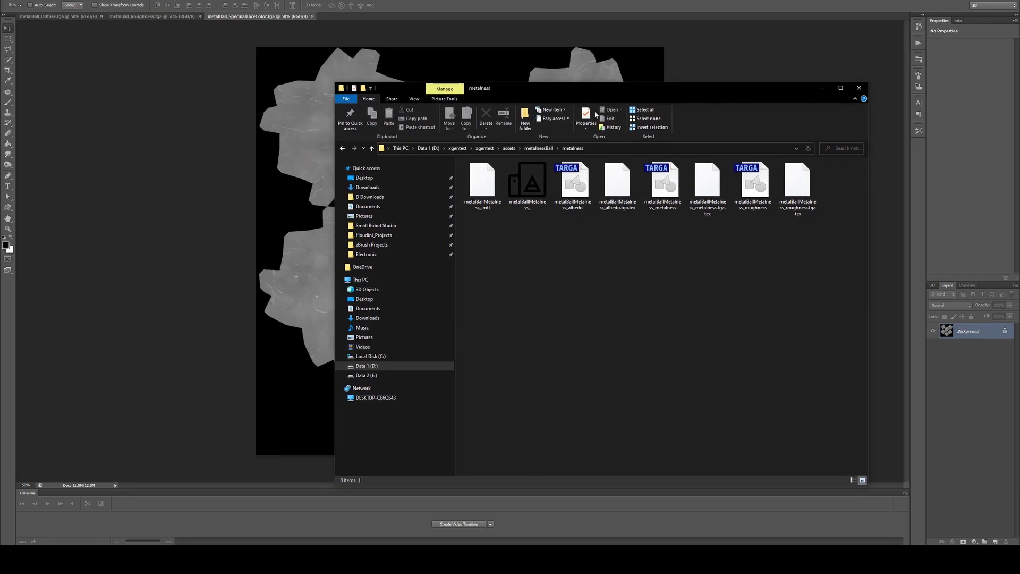
{"action": "left_click", "coordinate": [576, 183]}
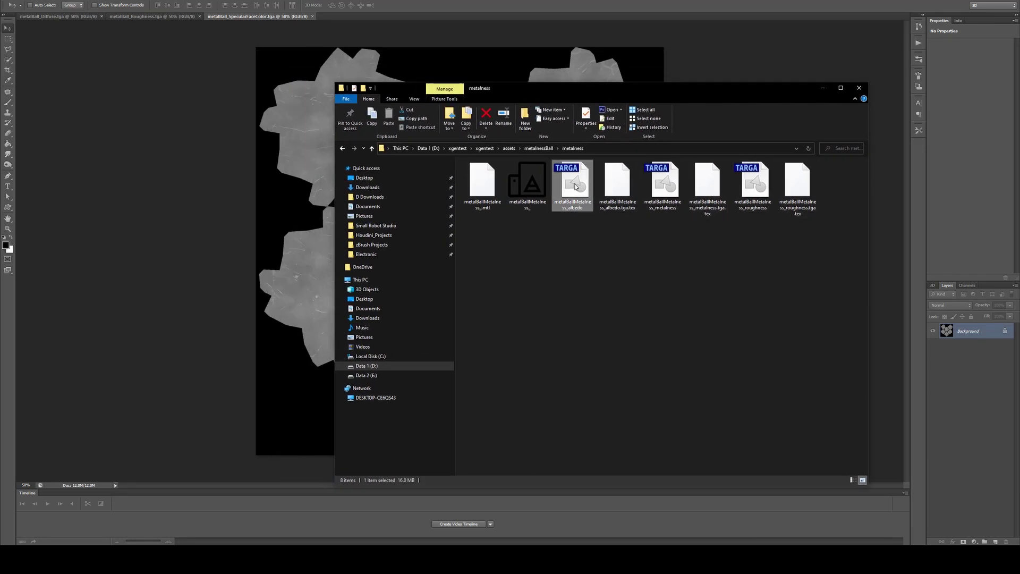
{"action": "left_click", "coordinate": [674, 189]}
{"action": "left_click", "coordinate": [755, 177]}
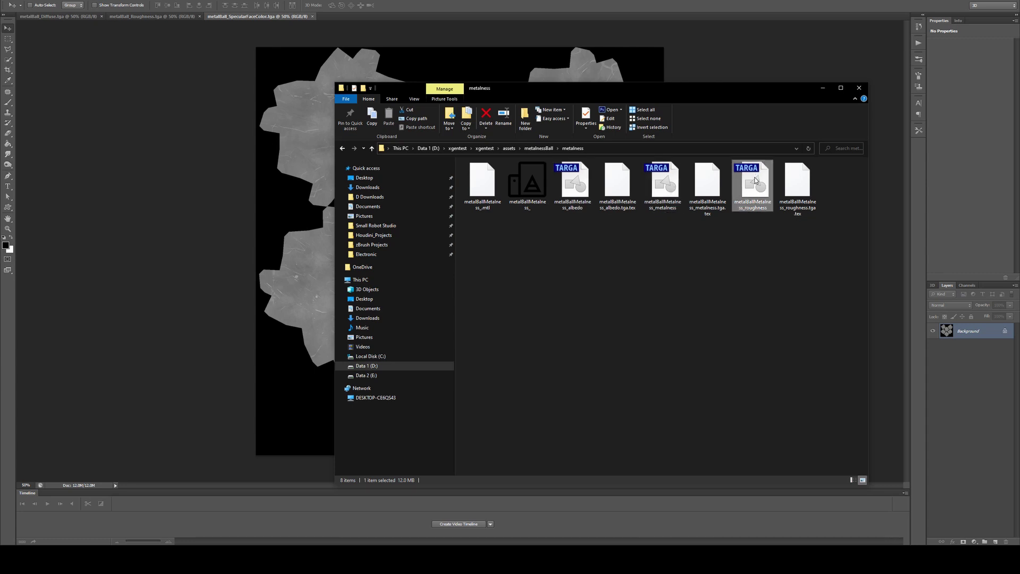
{"action": "double_click", "coordinate": [668, 188]}
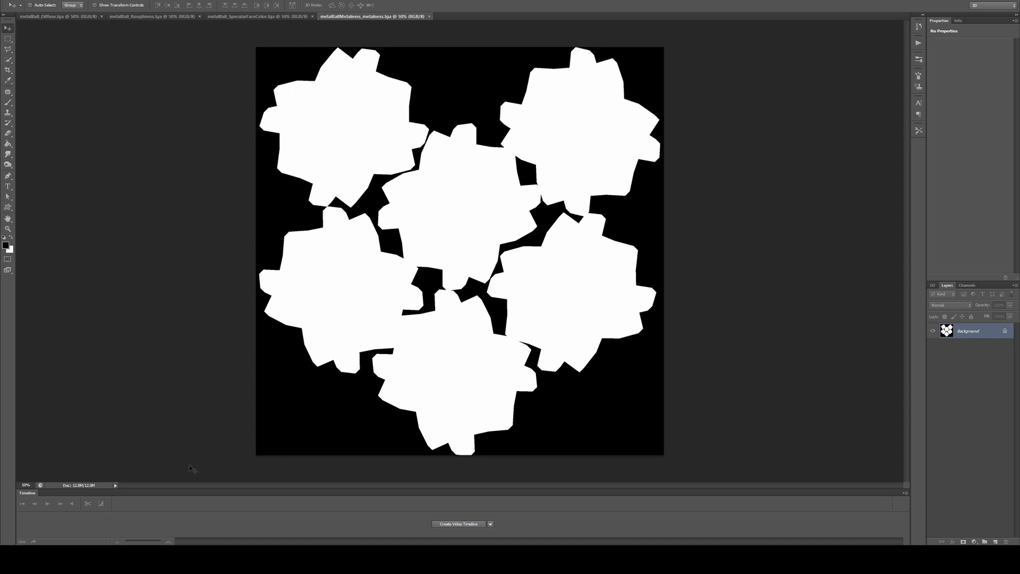
Step: Open the metalBallMetalness_albedo TGA and compare the metalness workflow maps with the metalBall specular face color, roughness and diffuse maps
{"action": "key", "text": "alt+Tab"}
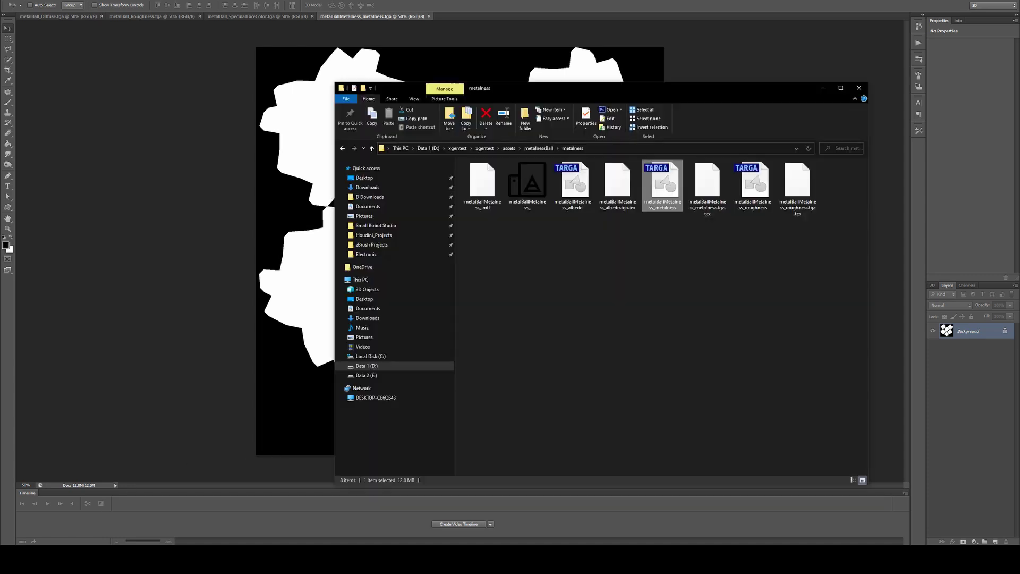
{"action": "double_click", "coordinate": [573, 184]}
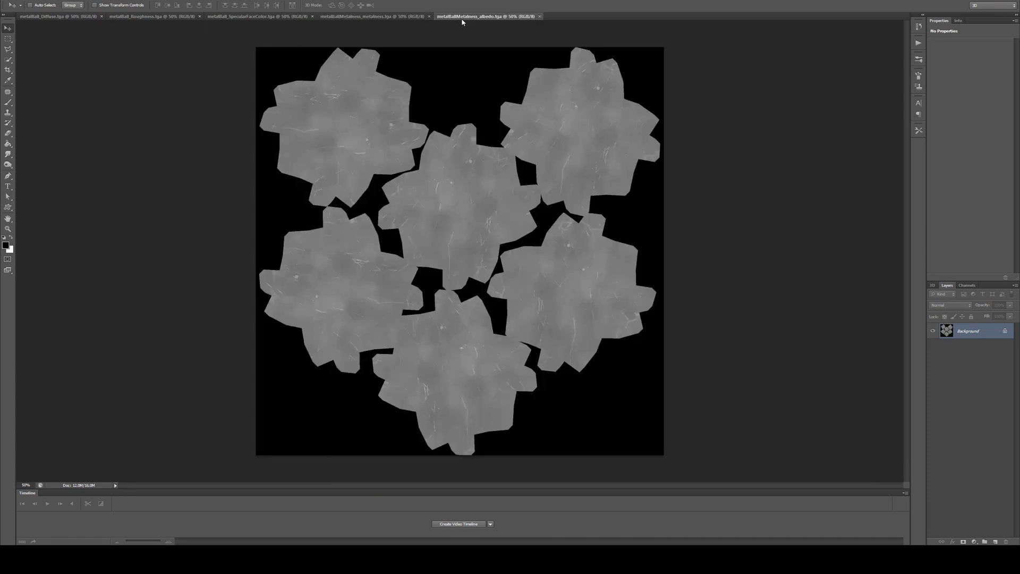
{"action": "left_click", "coordinate": [266, 16]}
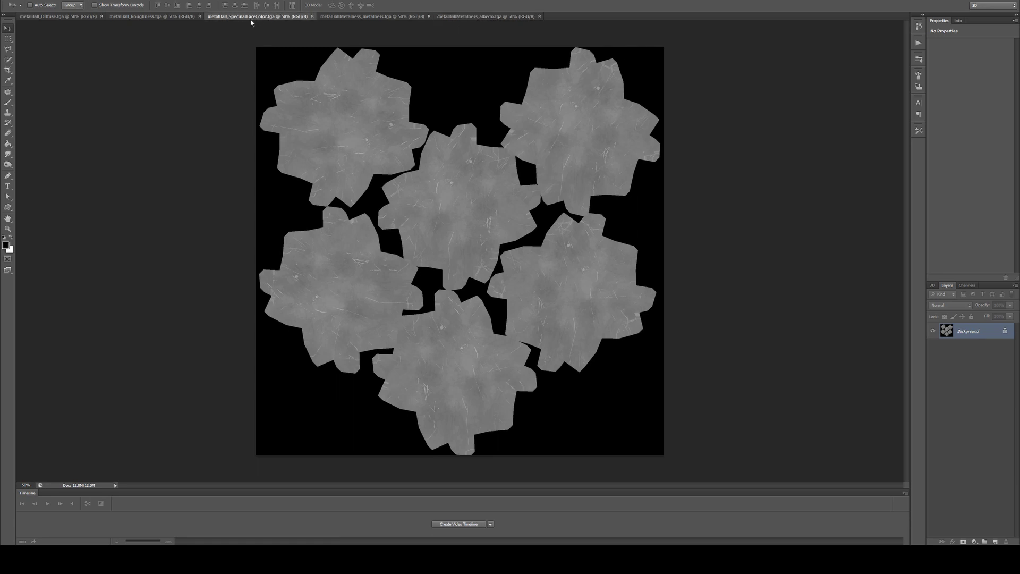
{"action": "left_click", "coordinate": [478, 16]}
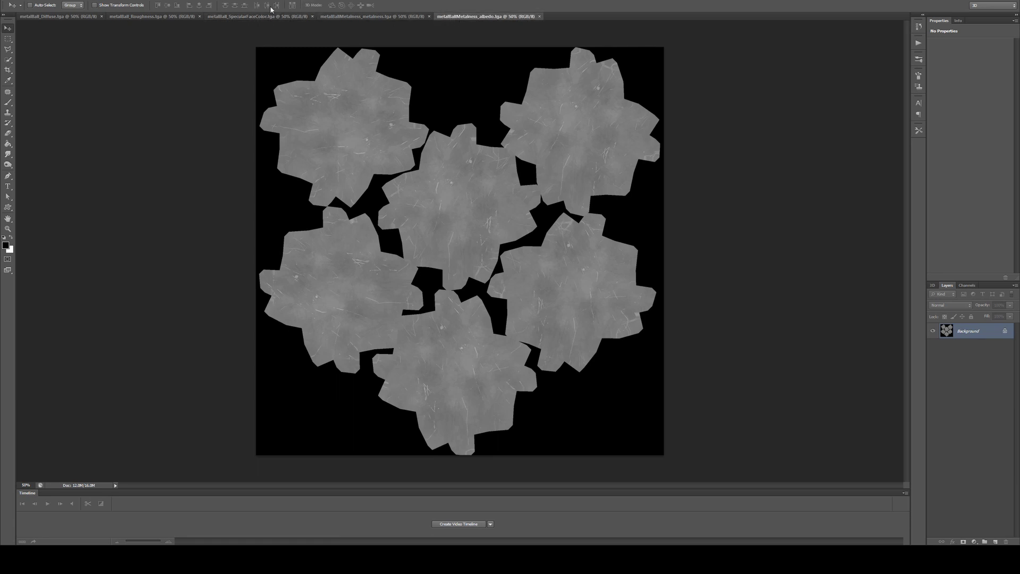
{"action": "left_click", "coordinate": [267, 16]}
{"action": "left_click", "coordinate": [478, 17]}
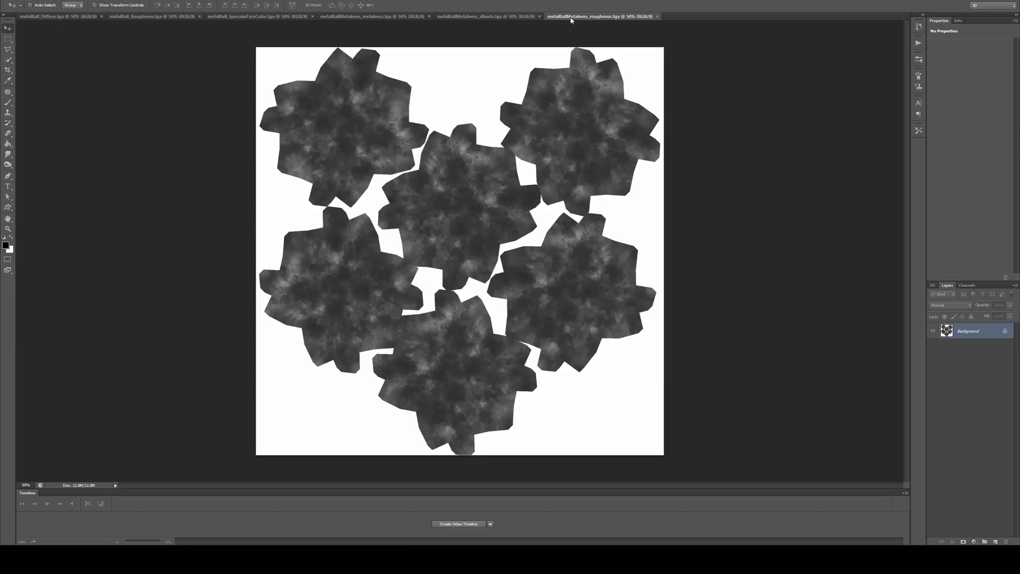
{"action": "left_click", "coordinate": [162, 17]}
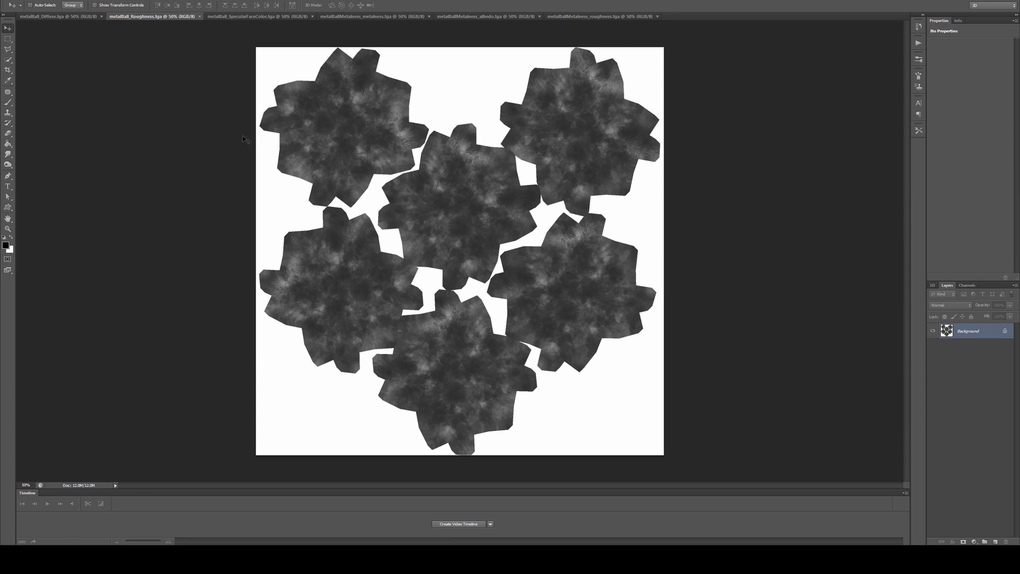
{"action": "left_click", "coordinate": [72, 16]}
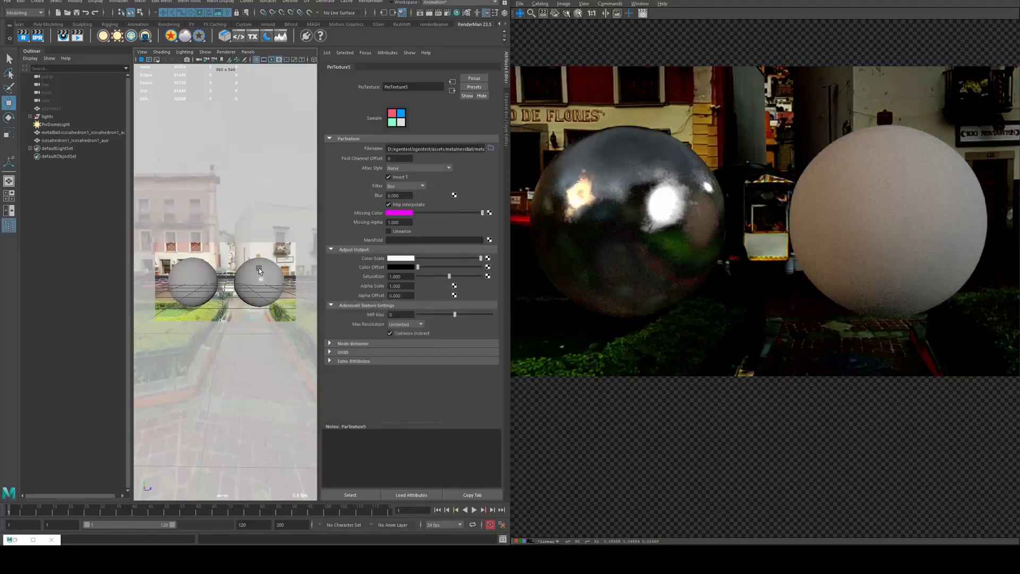
Step: In Maya, assign a PxrSurface material to the plain sphere and add a PxrTexture node loaded with the albedo map
{"action": "left_click", "coordinate": [259, 268]}
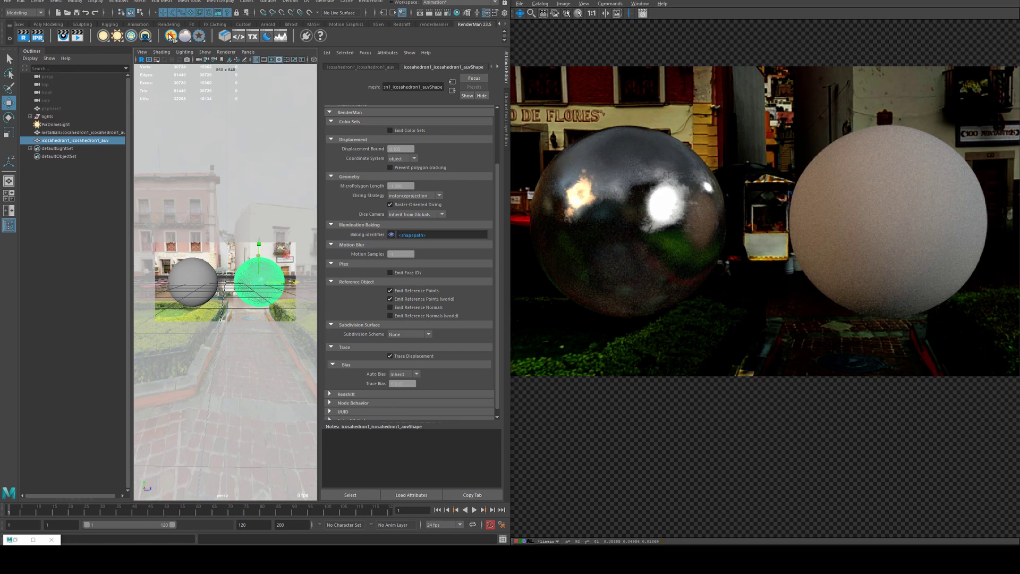
{"action": "left_click", "coordinate": [170, 36]}
{"action": "key", "text": "Tab"}
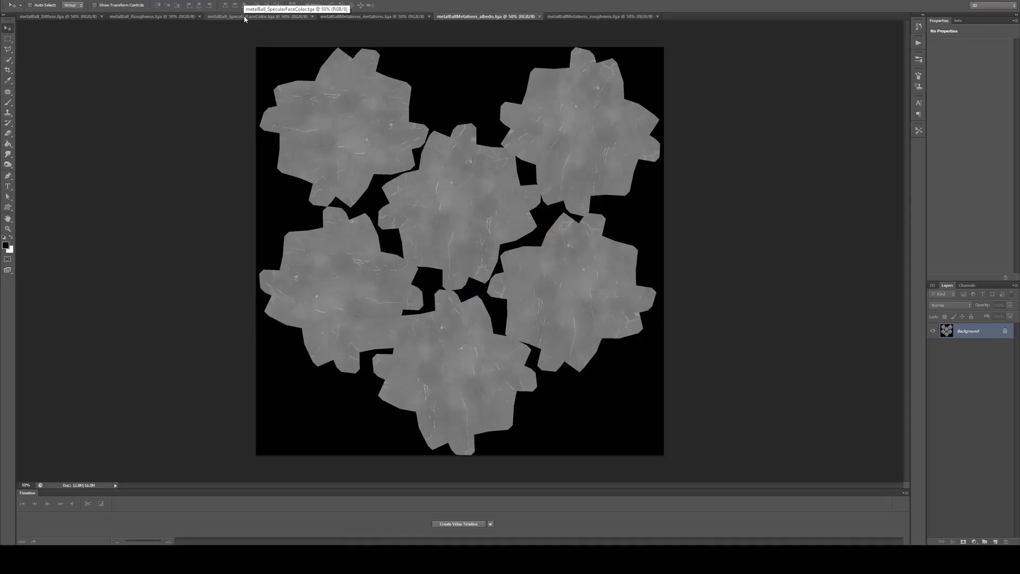
{"action": "left_click", "coordinate": [245, 17]}
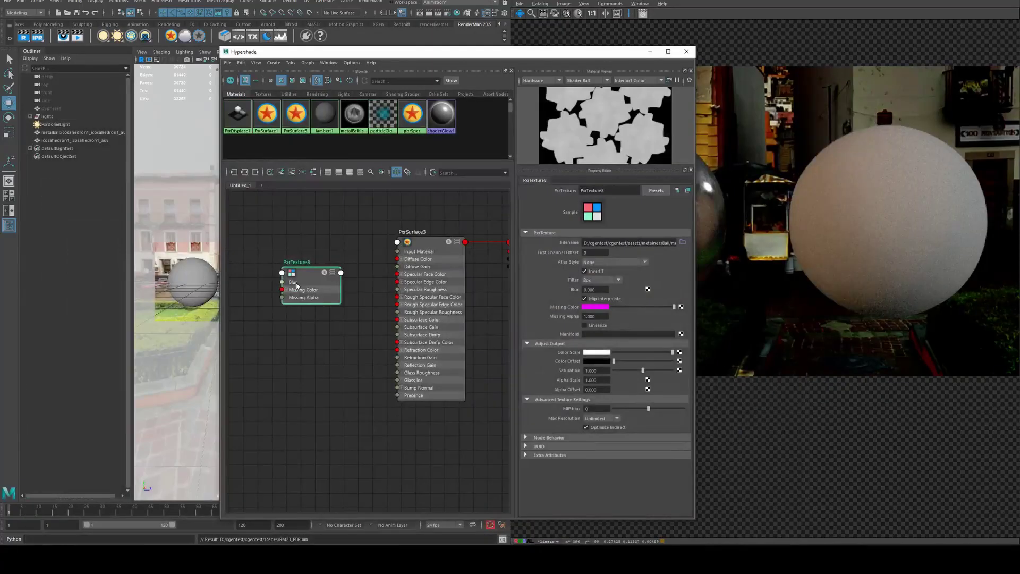
Step: Connect the Result RGB of PxrTexture8 to the Specular Face Color of PxrSurface3
{"action": "left_click_drag", "start_coordinate": [297, 286], "coordinate": [298, 287]}
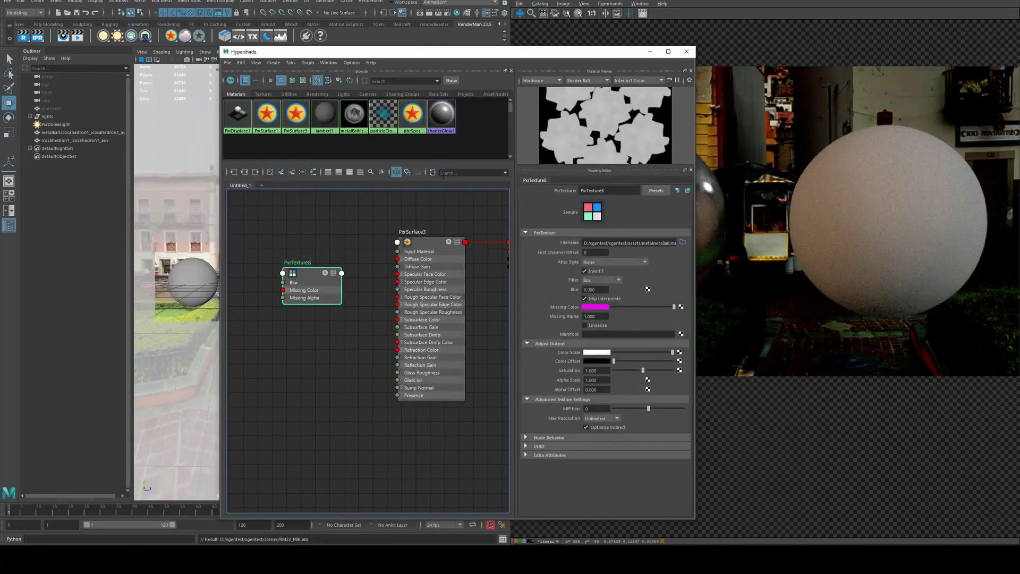
{"action": "key", "text": "3"}
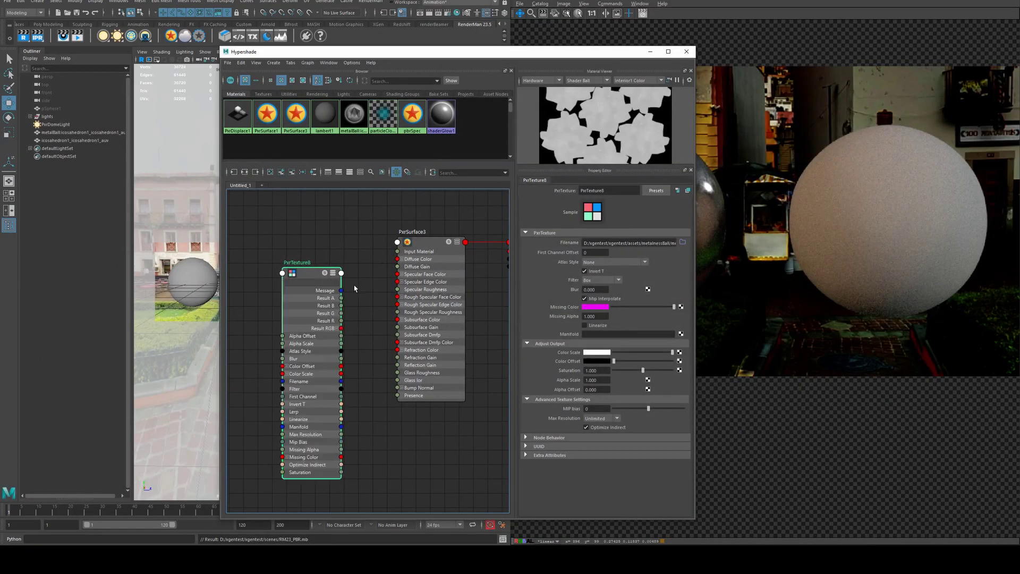
{"action": "left_click_drag", "start_coordinate": [341, 329], "coordinate": [398, 275]}
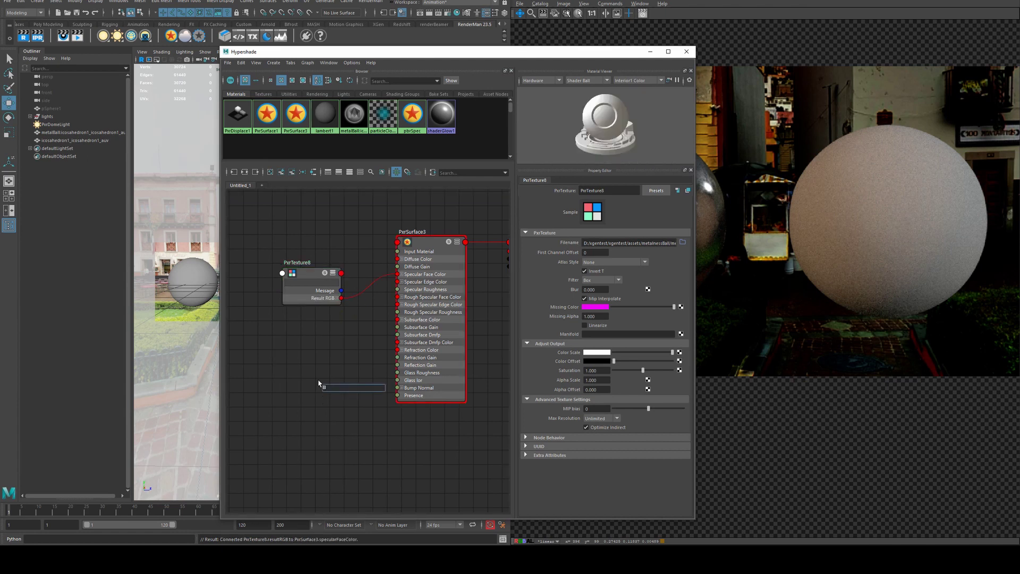
Step: Create a PxrTexture node wired from its red result to the Specular Roughness of PxrSurface3, and darken the material's Diffuse Color to black
{"action": "type", "text": "pxrtex"}
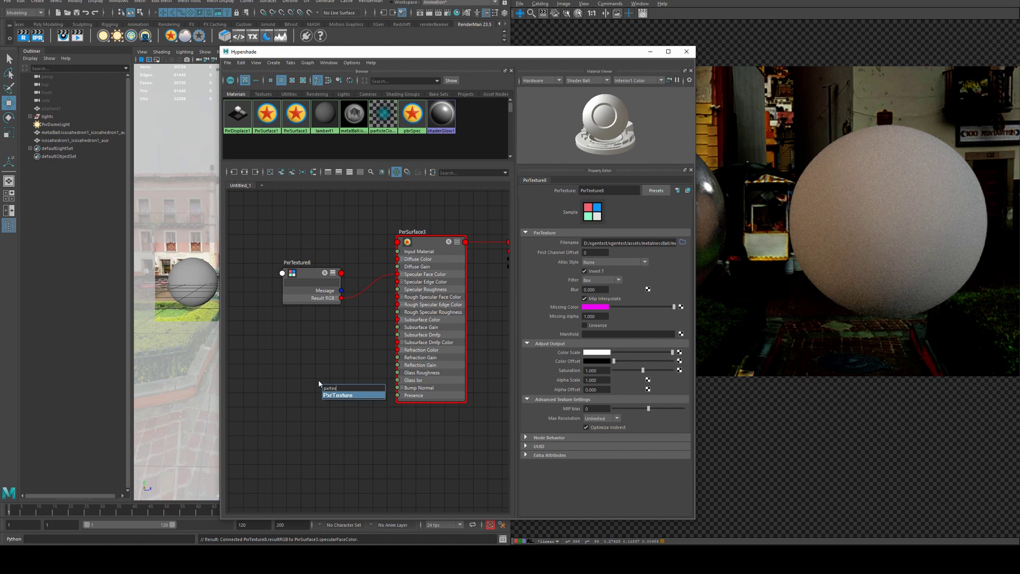
{"action": "key", "text": "Return"}
{"action": "left_click_drag", "start_coordinate": [321, 385], "coordinate": [281, 350]}
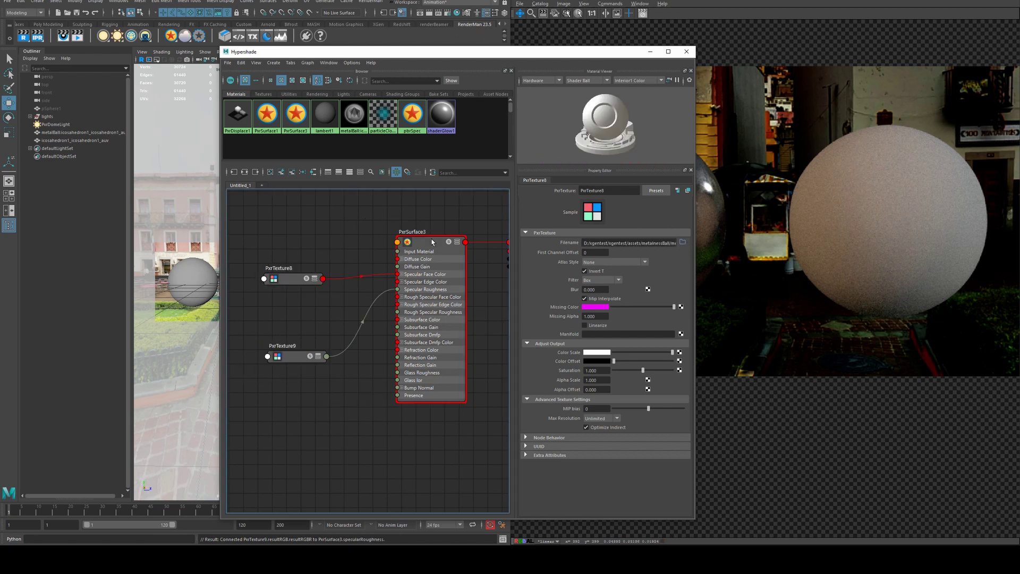
{"action": "left_click", "coordinate": [432, 241]}
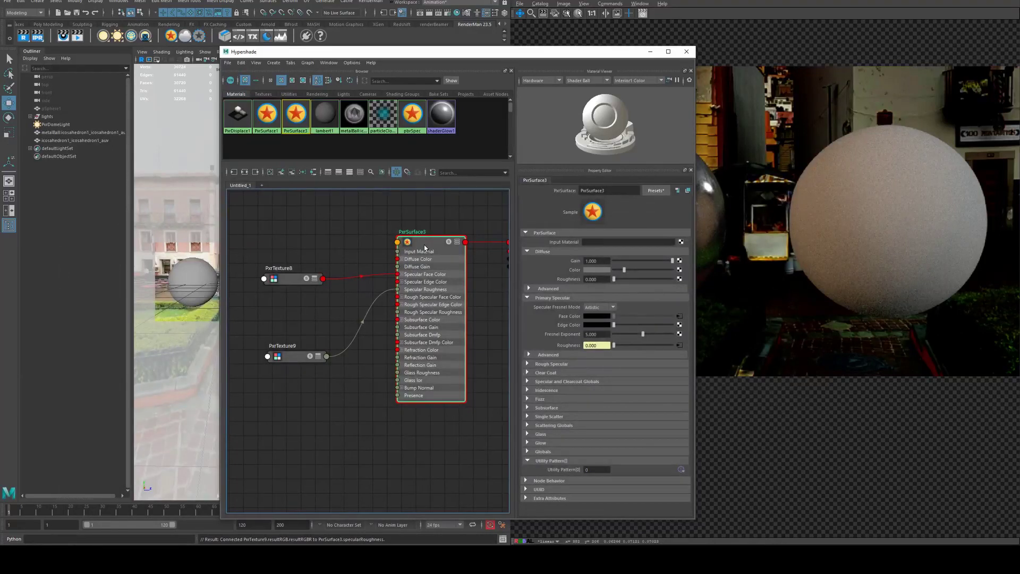
{"action": "left_click_drag", "start_coordinate": [624, 270], "coordinate": [611, 271]}
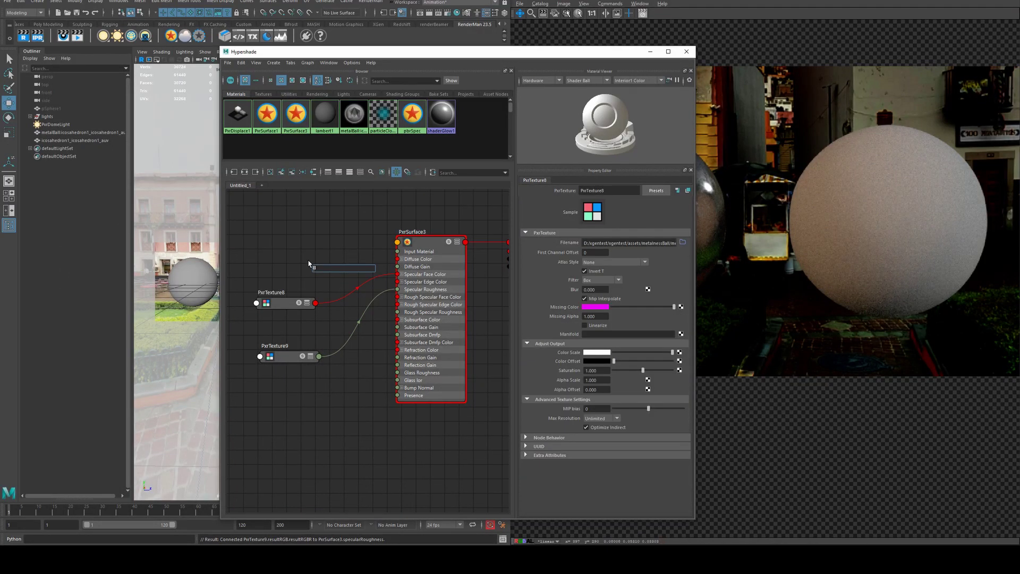
Step: Create a PxrTexture node above PxrTexture8, load the metalness map into it, and arrange the three texture nodes with space beside PxrSurface3
{"action": "type", "text": "p"}
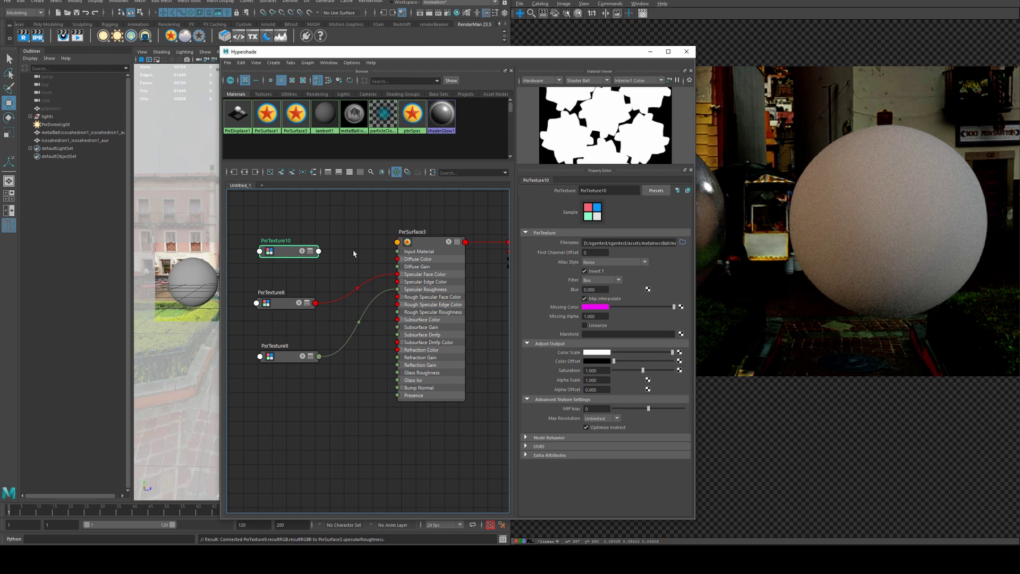
{"action": "left_click", "coordinate": [299, 304], "text": "shift"}
{"action": "left_click", "coordinate": [295, 355], "text": "shift"}
{"action": "left_click_drag", "start_coordinate": [295, 252], "coordinate": [268, 258]}
{"action": "left_click", "coordinate": [305, 255]}
{"action": "middle_click_drag", "start_coordinate": [326, 258], "coordinate": [375, 256], "text": "alt"}
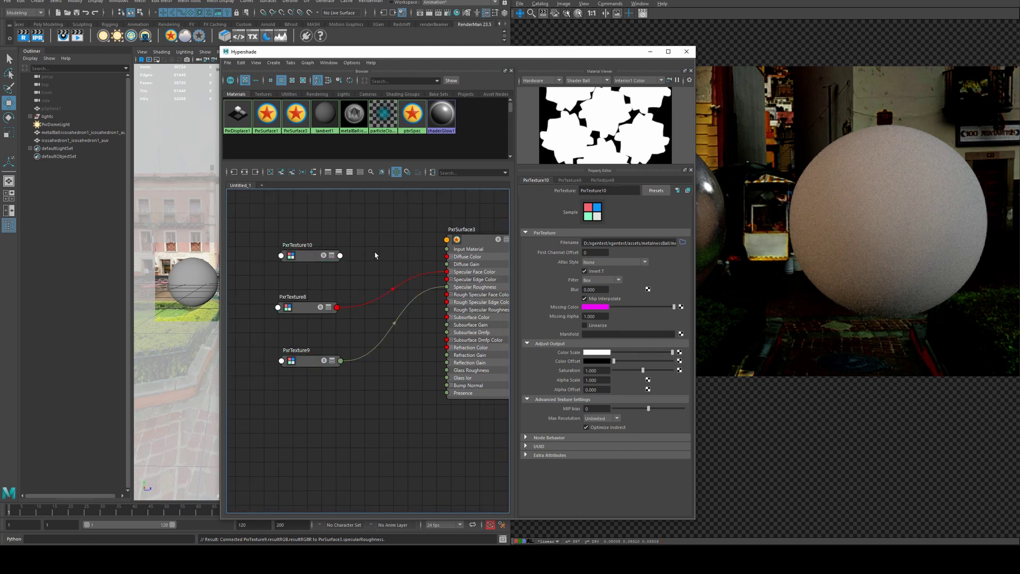
Step: Create a PxrBlend node between the texture nodes and PxrSurface3
{"action": "key", "text": "Tab"}
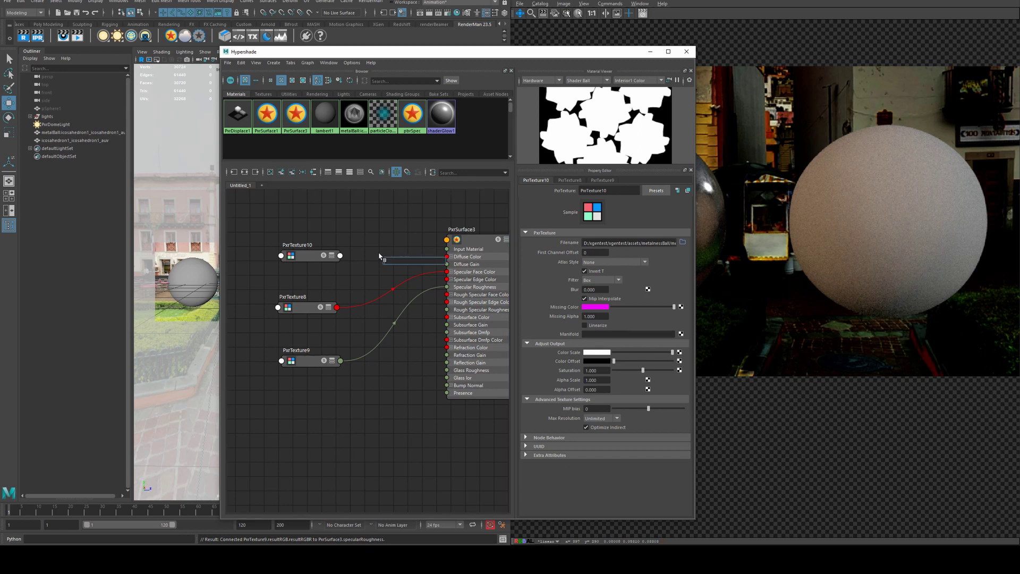
{"action": "type", "text": "blend"}
{"action": "key", "text": "Down"}
{"action": "key", "text": "Down"}
{"action": "key", "text": "Return"}
Step: Connect the Result RGB of PxrTexture10 to the Top RGB of PxrBlend1 and that of PxrTexture8 to its Bottom RGB
{"action": "left_click_drag", "start_coordinate": [311, 256], "coordinate": [299, 239]}
{"action": "key", "text": "3"}
{"action": "left_click_drag", "start_coordinate": [327, 264], "coordinate": [388, 273]}
{"action": "left_click_drag", "start_coordinate": [315, 324], "coordinate": [447, 271]}
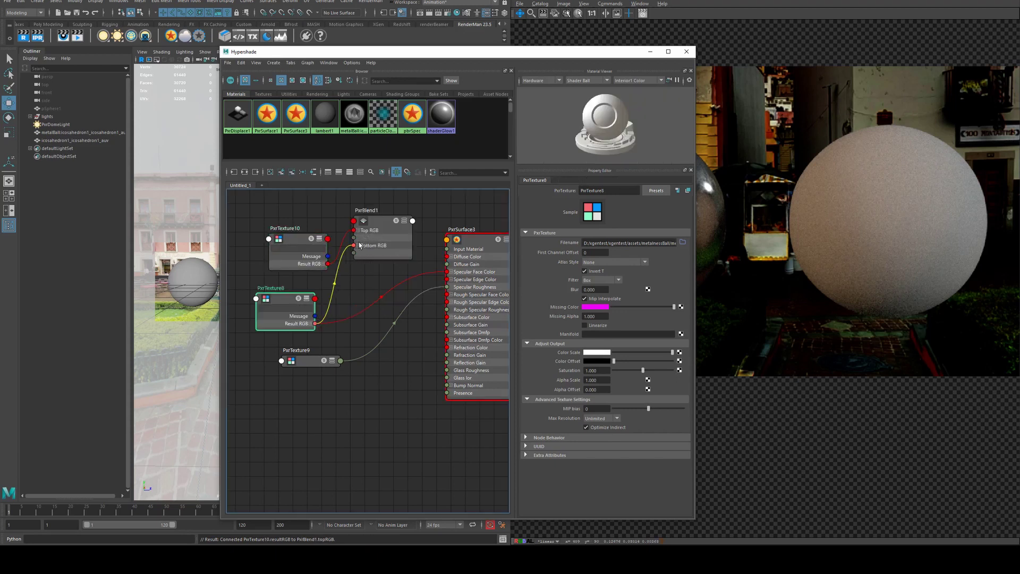
Step: Connect the Result RGB of PxrBlend1 to the Specular Face Color of PxrSurface3 and set the blend's Operation to Multiply
{"action": "left_click", "coordinate": [404, 221]}
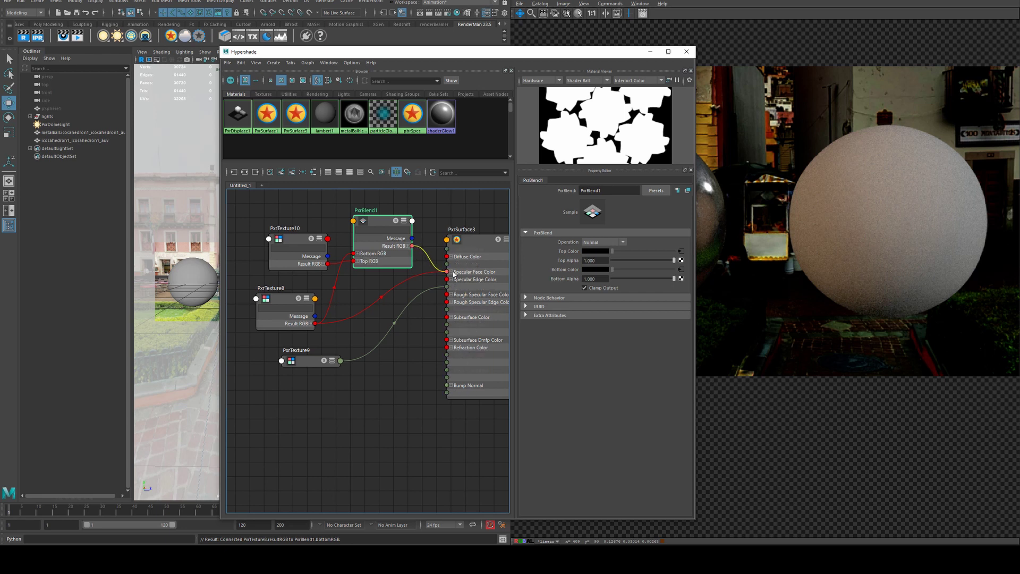
{"action": "left_click", "coordinate": [596, 244]}
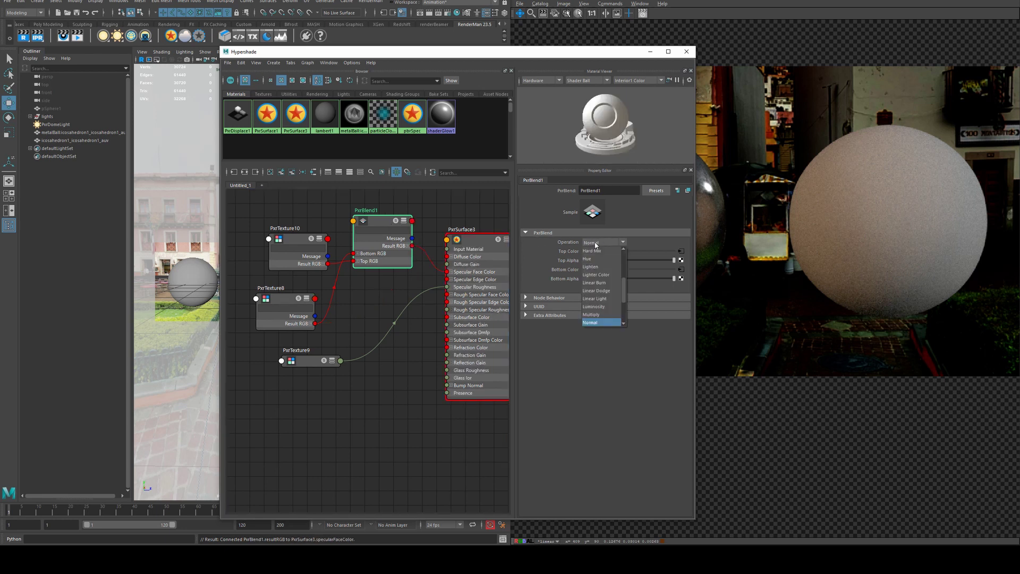
{"action": "left_click", "coordinate": [608, 315]}
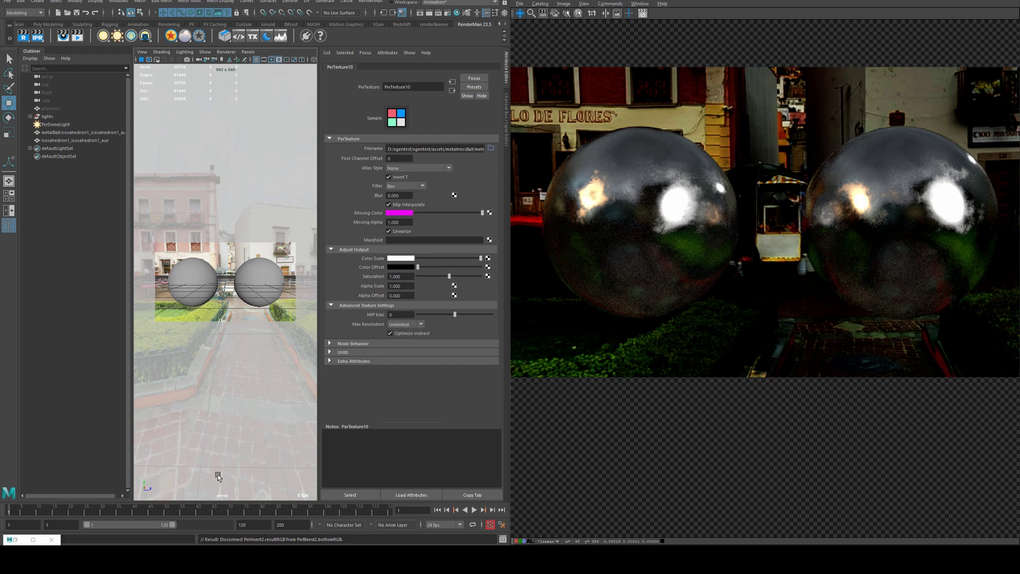
Step: Switch to 3D-Coat and examine the half orange, half metal sphere from another angle
{"action": "mouse_move", "coordinate": [147, 559]}
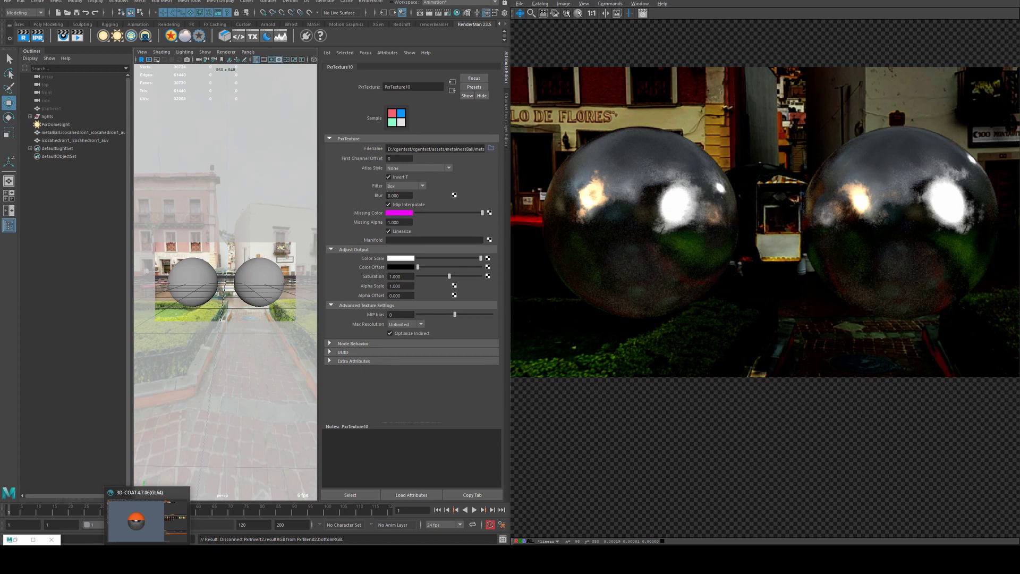
{"action": "left_click", "coordinate": [137, 518]}
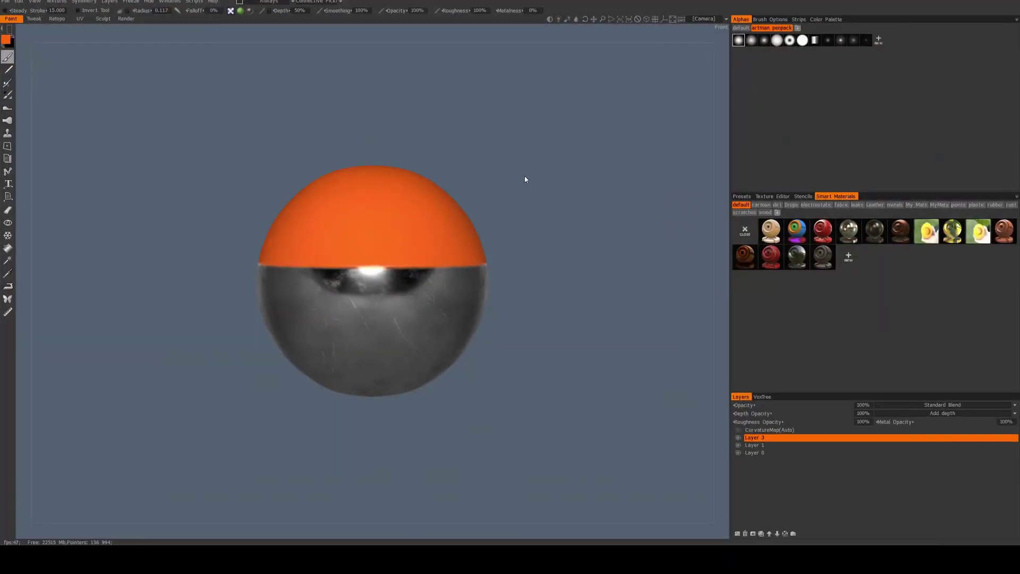
{"action": "left_click_drag", "start_coordinate": [532, 220], "coordinate": [554, 232]}
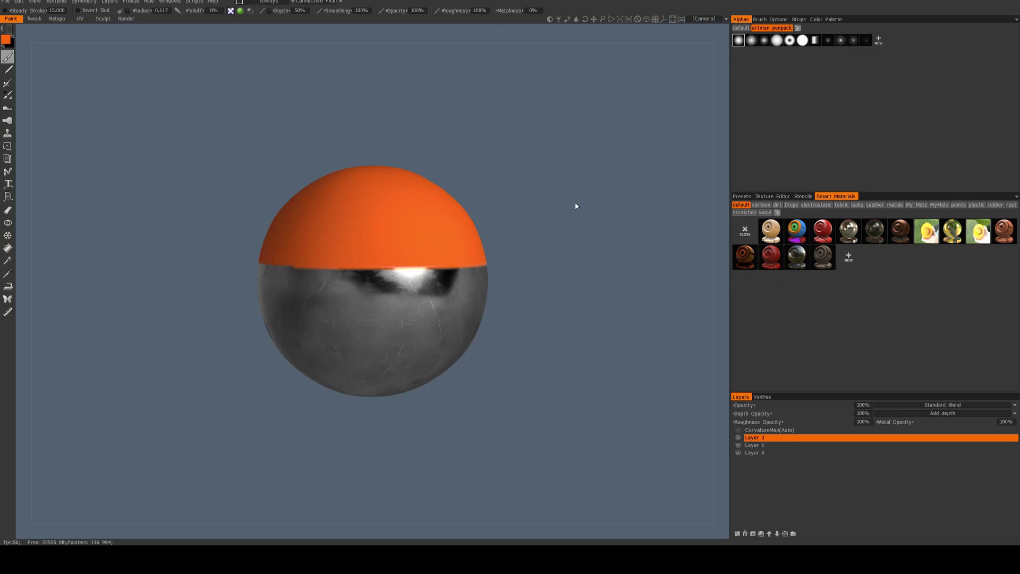
Step: Switch to Photoshop and compare the orange-and-grey metalness ball albedo map with the all-grey albedo and roughness maps
{"action": "key", "text": "alt+Tab"}
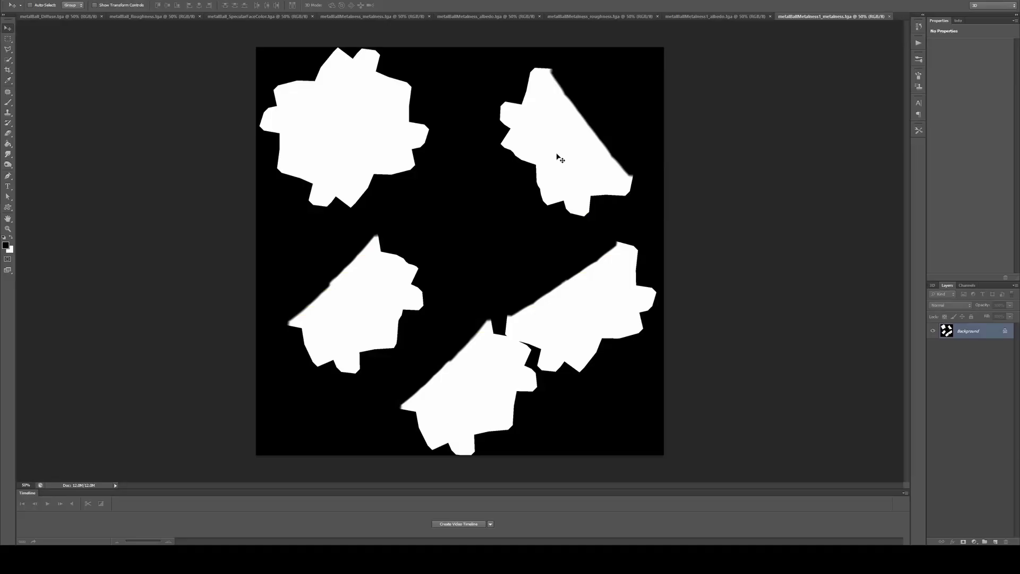
{"action": "left_click", "coordinate": [743, 16]}
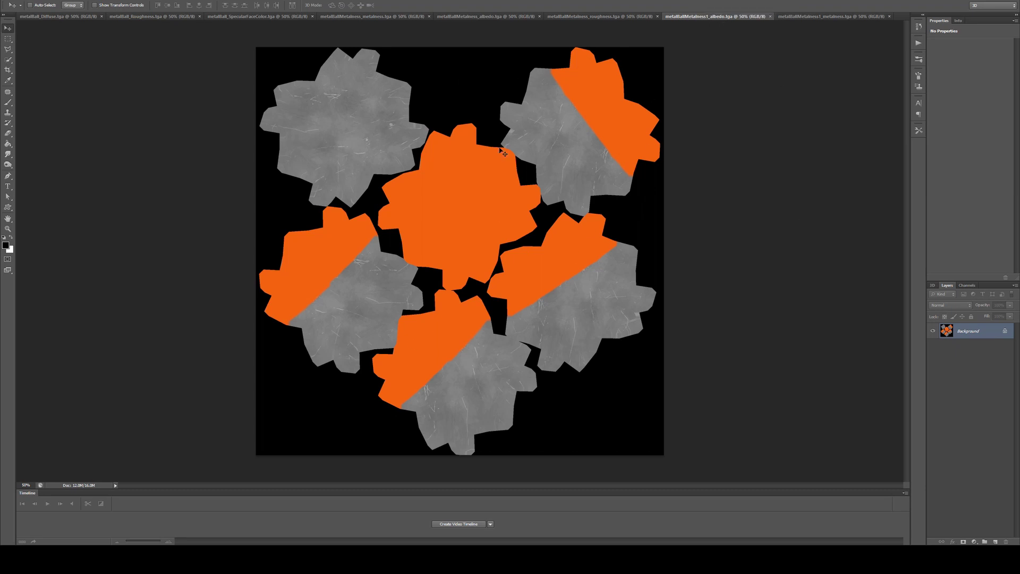
{"action": "left_click", "coordinate": [552, 16]}
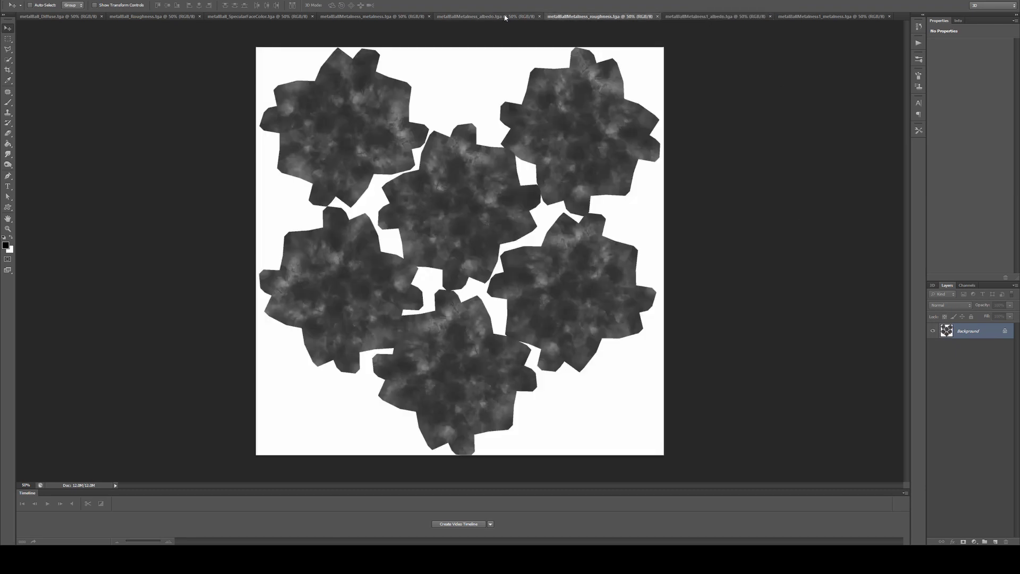
{"action": "left_click", "coordinate": [505, 16]}
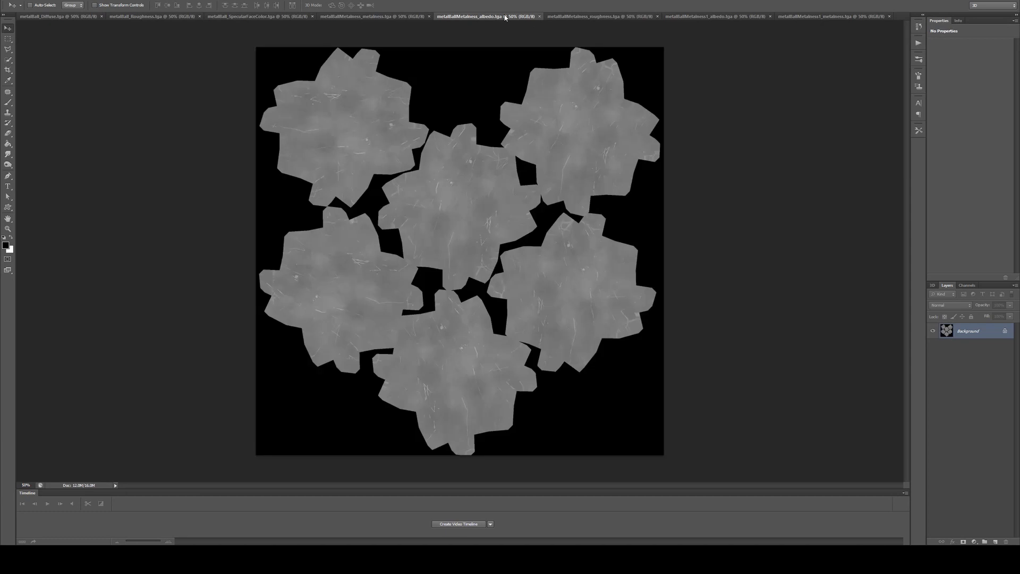
{"action": "left_click", "coordinate": [716, 16]}
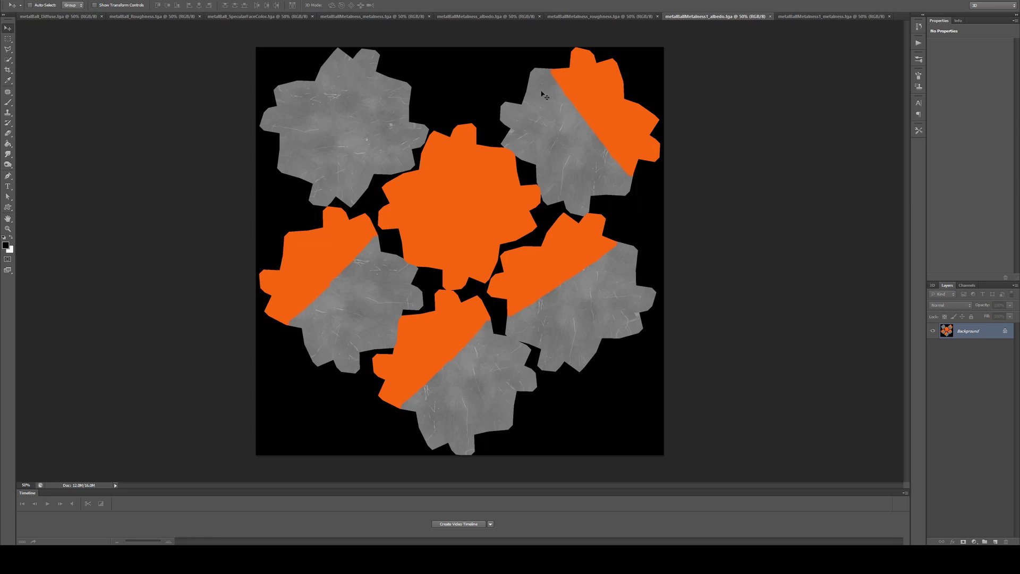
{"action": "key", "text": "ctrl+Tab"}
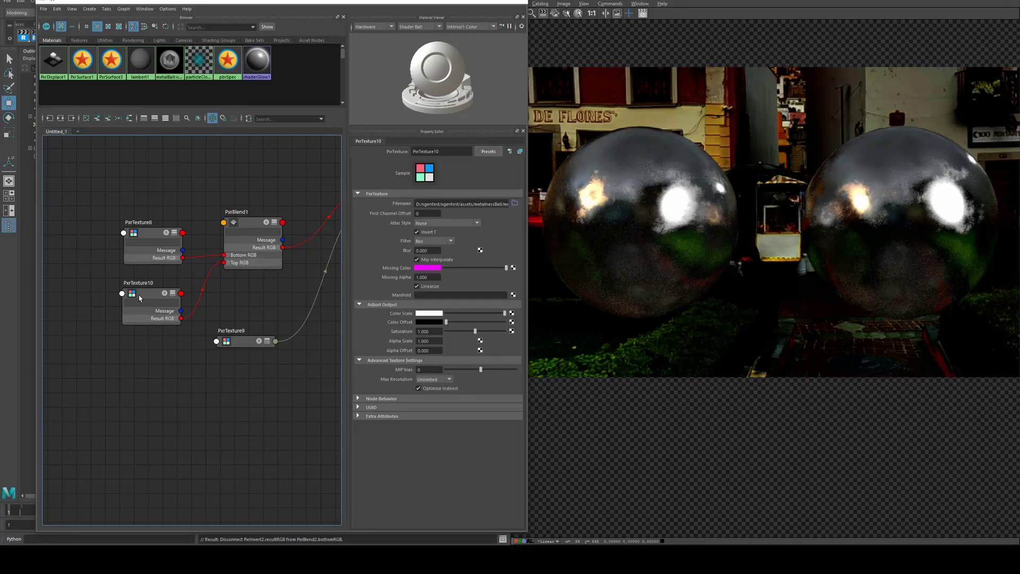
Step: Switch to Maya's Hypershade and review the PxrTexture8, PxrTexture10 and PxrBlend1 nodes feeding the Specular Face Color
{"action": "left_click_drag", "start_coordinate": [125, 175], "coordinate": [250, 323]}
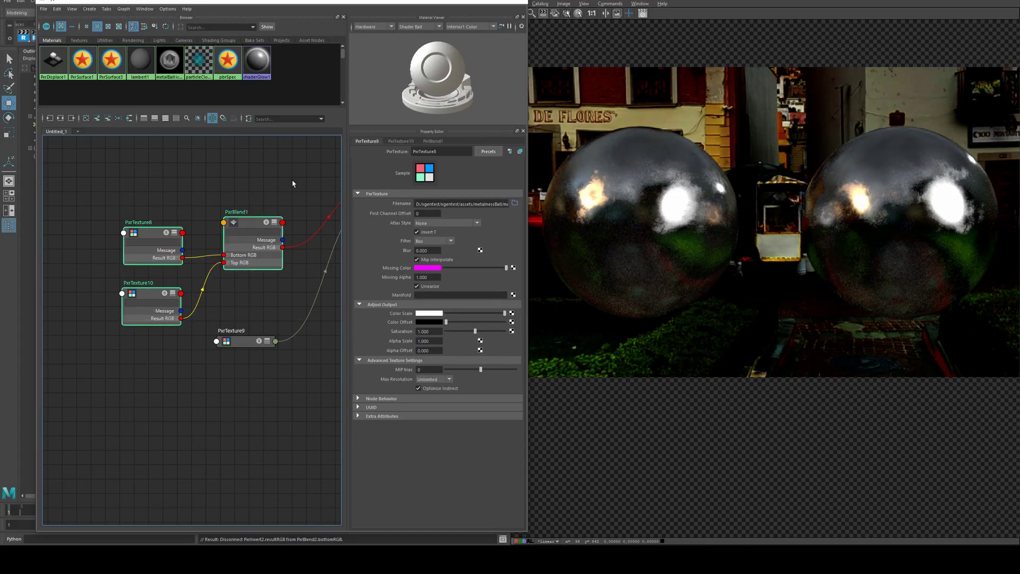
{"action": "middle_click_drag", "start_coordinate": [282, 173], "coordinate": [234, 194], "text": "alt"}
{"action": "left_click_drag", "start_coordinate": [103, 236], "coordinate": [210, 332]}
{"action": "left_click", "coordinate": [221, 205]}
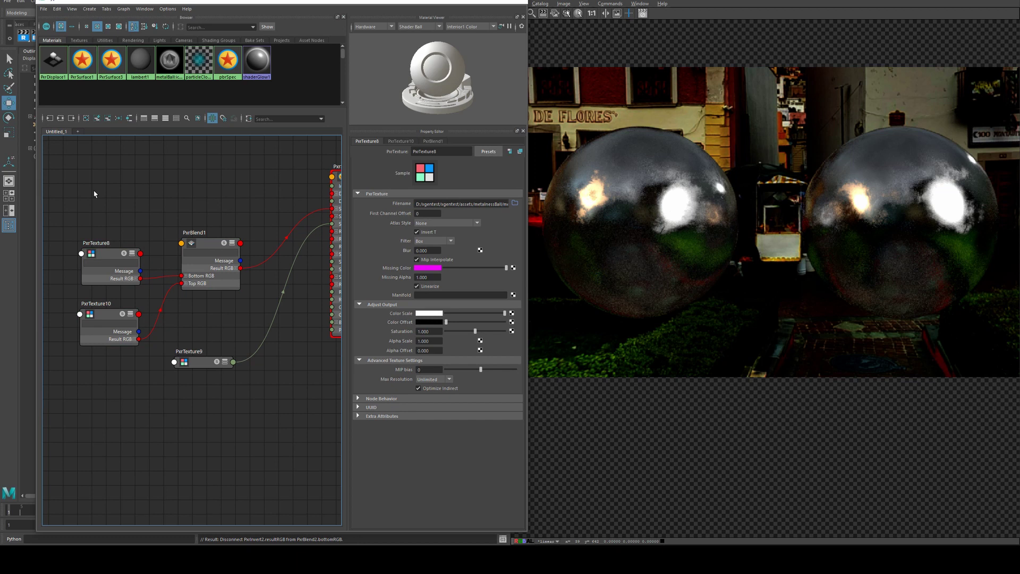
{"action": "left_click", "coordinate": [102, 252]}
{"action": "left_click", "coordinate": [123, 309]}
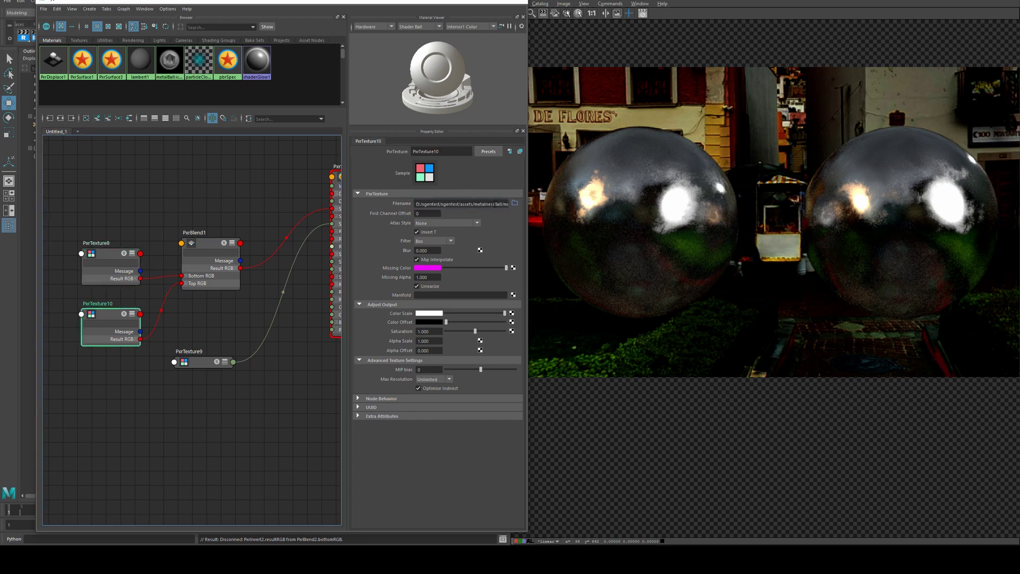
{"action": "left_click", "coordinate": [502, 205]}
{"action": "left_click", "coordinate": [211, 247]}
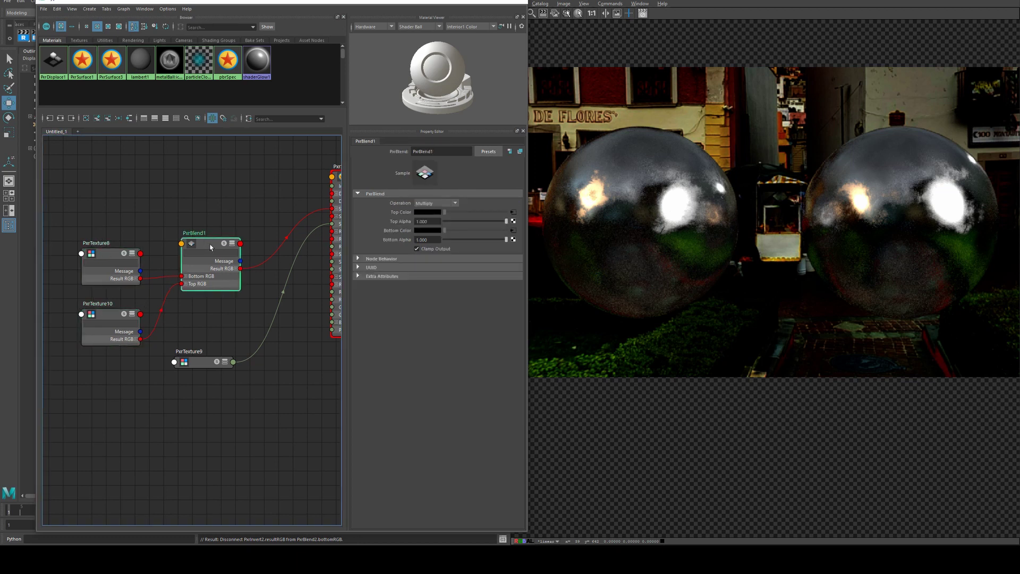
{"action": "left_click", "coordinate": [237, 199]}
Step: Create two more PxrTexture nodes above PxrBlend1 for the metalness and albedo maps
{"action": "key", "text": "a"}
{"action": "key", "text": "a"}
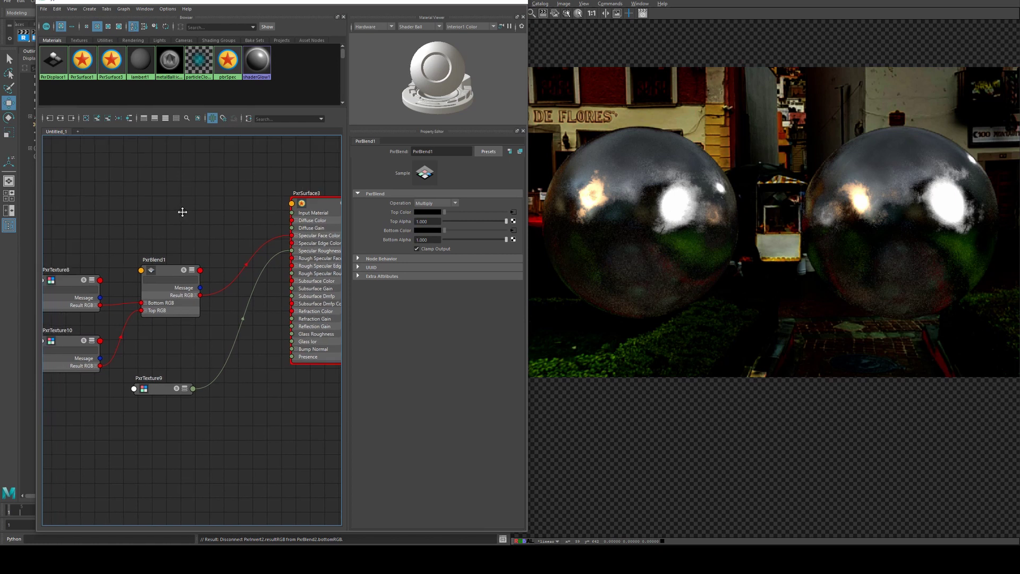
{"action": "key", "text": "Tab"}
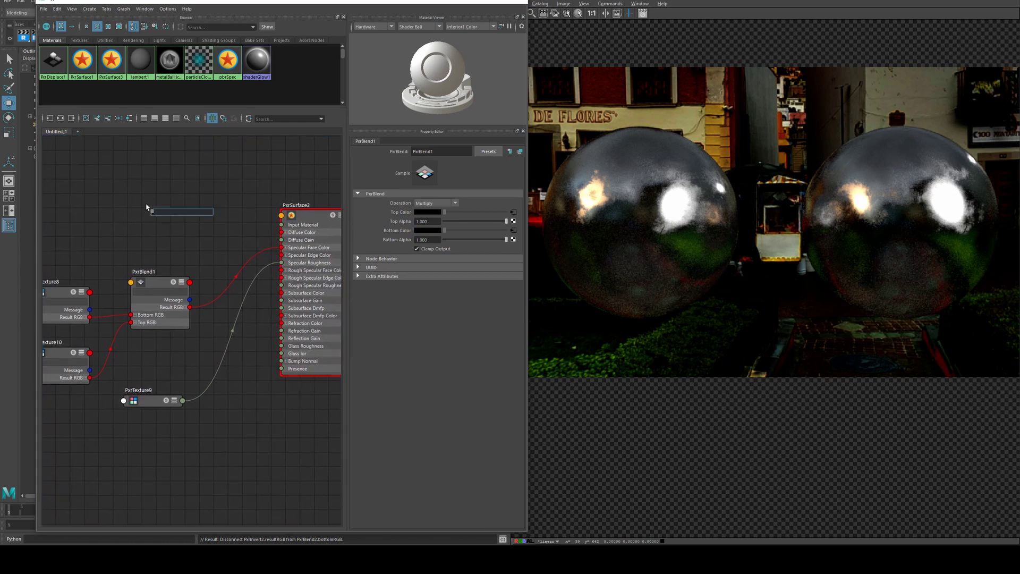
{"action": "type", "text": "pxr"}
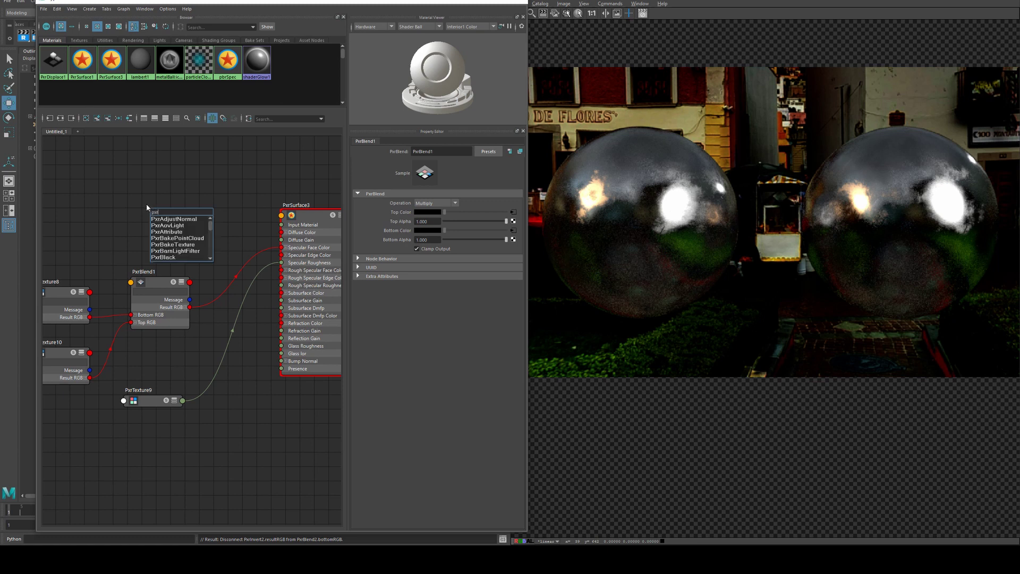
{"action": "type", "text": "Texture"}
{"action": "key", "text": "Return"}
{"action": "key", "text": "ctrl+d"}
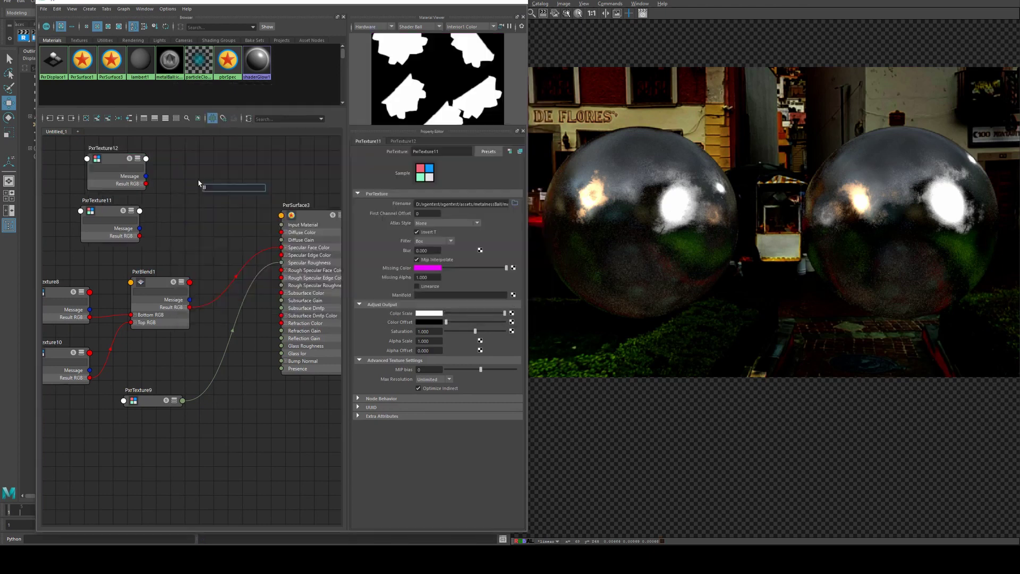
Step: Create a second PxrBlend node and connect PxrTexture12 to its Bottom RGB and PxrTexture11 to its Top RGB
{"action": "type", "text": "pxrblend"}
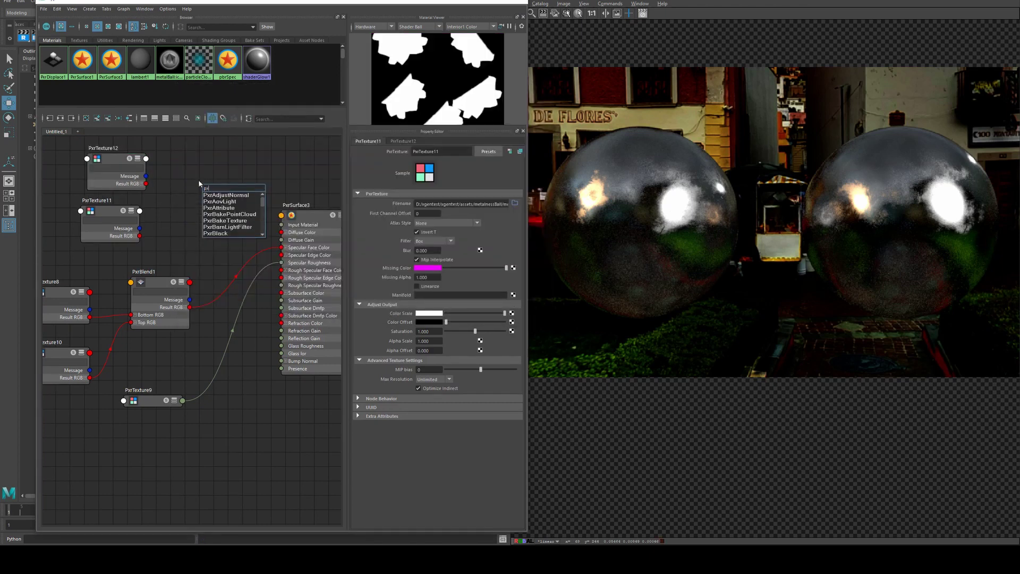
{"action": "key", "text": "Return"}
{"action": "left_click_drag", "start_coordinate": [147, 183], "coordinate": [181, 246]}
Step: Connect the Result RGB of PxrBlend2 to the Diffuse Color of PxrSurface3, set the blend to Multiply, and check the render
{"action": "left_click_drag", "start_coordinate": [241, 200], "coordinate": [286, 232]}
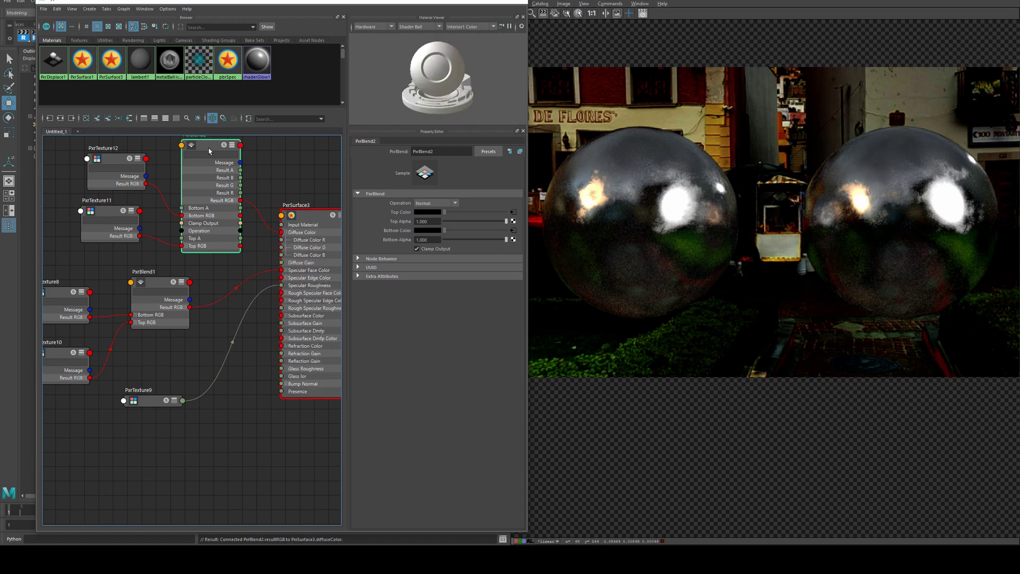
{"action": "left_click", "coordinate": [456, 202]}
{"action": "left_click", "coordinate": [434, 277]}
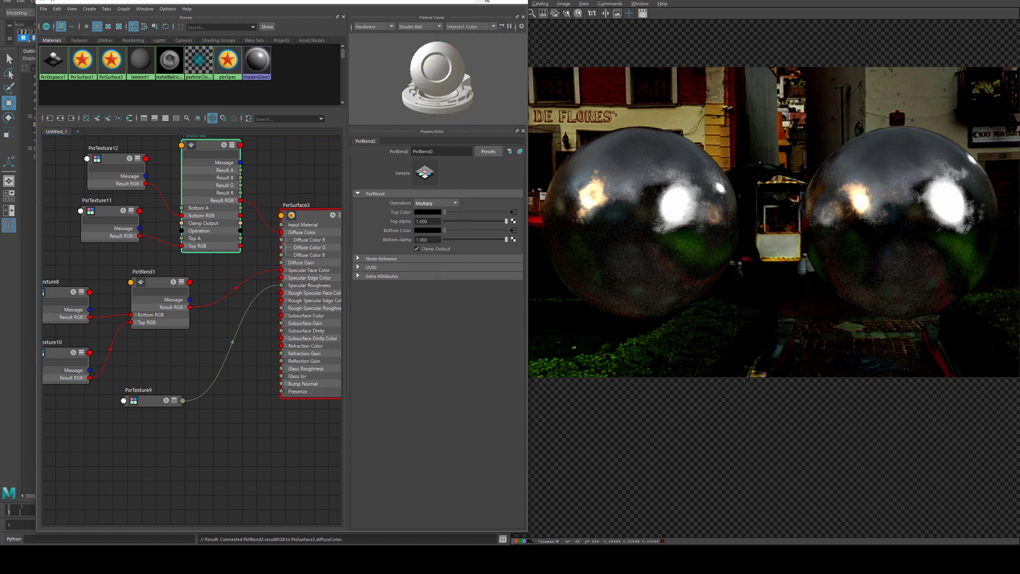
{"action": "left_click", "coordinate": [483, 4]}
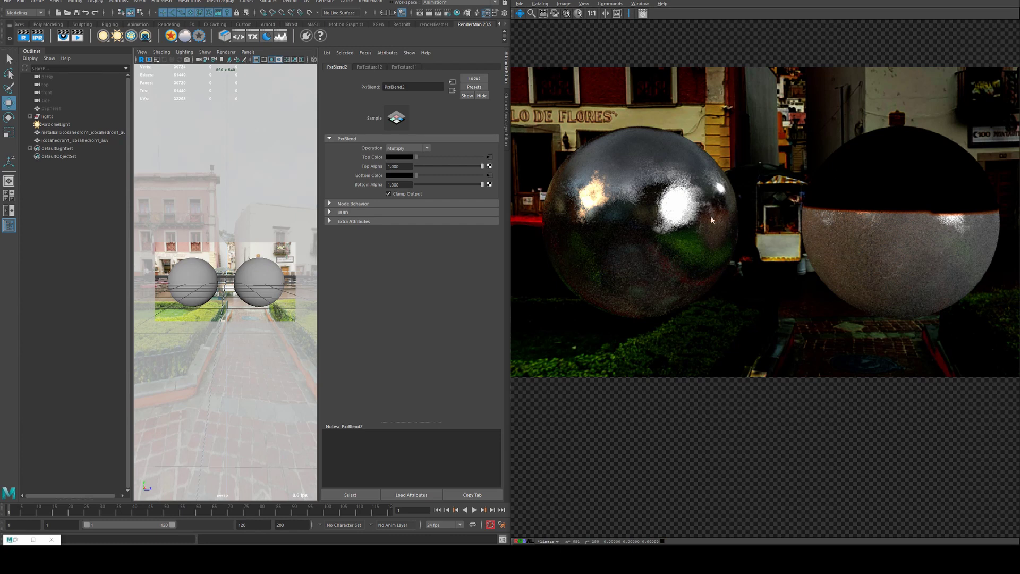
{"action": "left_click", "coordinate": [16, 540]}
Step: Move PxrBlend2 and PxrTexture11 apart to make room for another node between them
{"action": "left_click", "coordinate": [100, 212]}
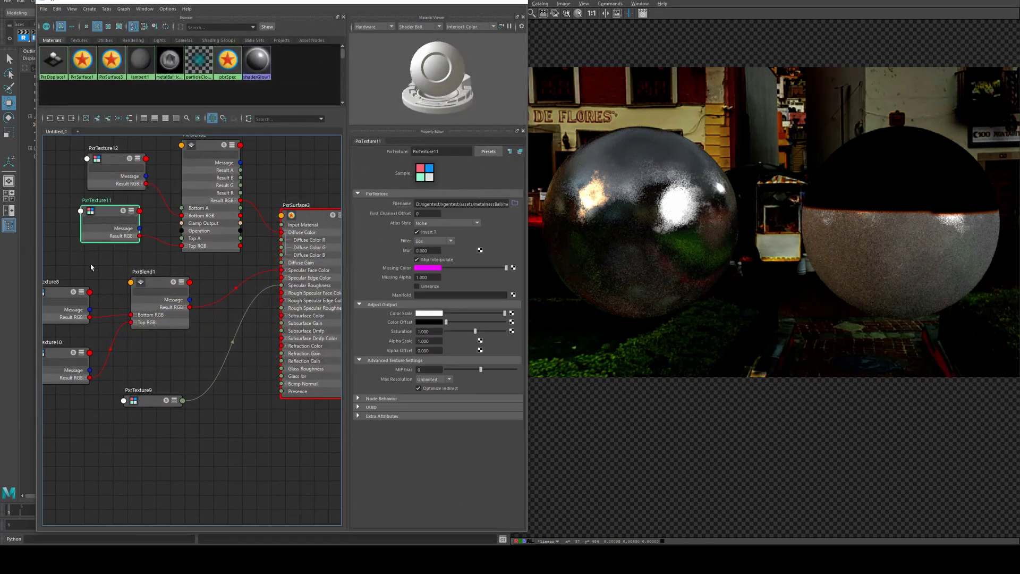
{"action": "middle_click_drag", "start_coordinate": [97, 269], "coordinate": [265, 304], "text": "alt"}
{"action": "left_click_drag", "start_coordinate": [283, 193], "coordinate": [237, 160]}
{"action": "left_click", "coordinate": [203, 284]}
{"action": "middle_click_drag", "start_coordinate": [214, 273], "coordinate": [161, 273], "text": "alt"}
{"action": "left_click_drag", "start_coordinate": [232, 240], "coordinate": [167, 242]}
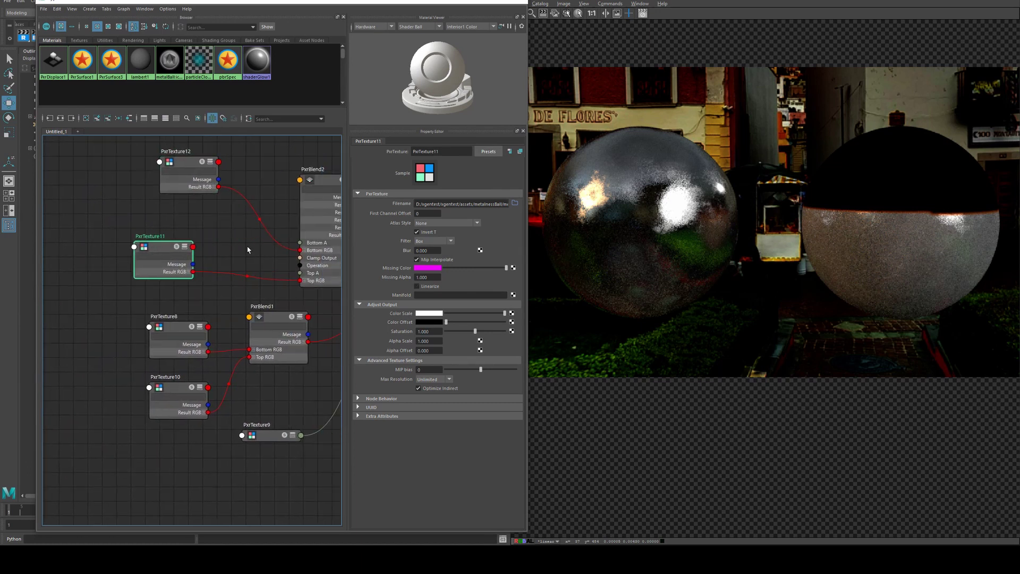
Step: Insert a PxrInvert node between the Result RGB of PxrTexture11 and the Top RGB of PxrBlend2, and check the render
{"action": "key", "text": "Tab"}
{"action": "type", "text": "invert"}
{"action": "key", "text": "Return"}
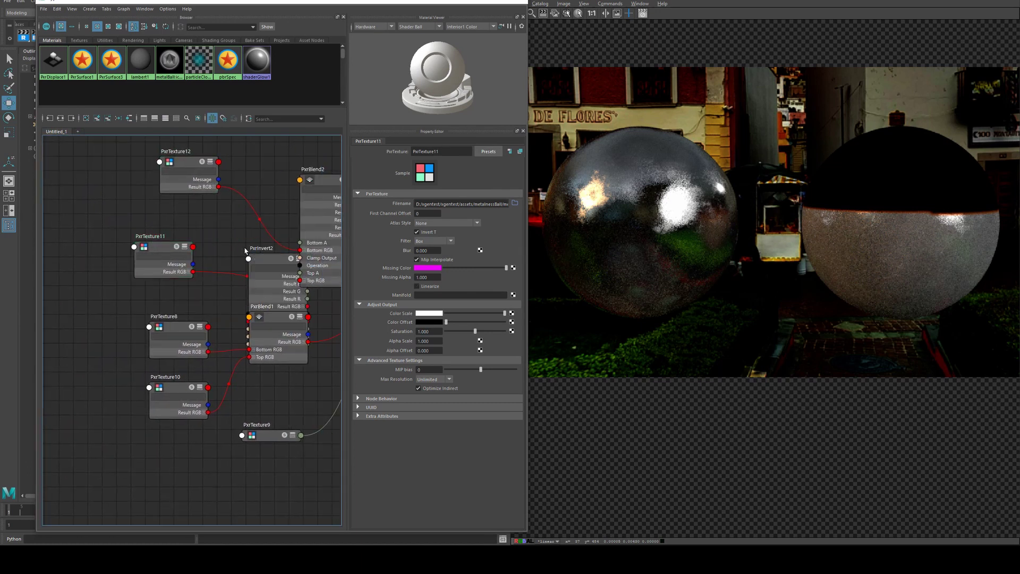
{"action": "mouse_move", "coordinate": [273, 262]}
{"action": "left_mouse_down"}
{"action": "mouse_move", "coordinate": [222, 249]}
{"action": "mouse_move", "coordinate": [216, 262]}
{"action": "mouse_move", "coordinate": [235, 249]}
{"action": "mouse_move", "coordinate": [300, 280]}
{"action": "mouse_move", "coordinate": [269, 268]}
{"action": "left_mouse_up"}
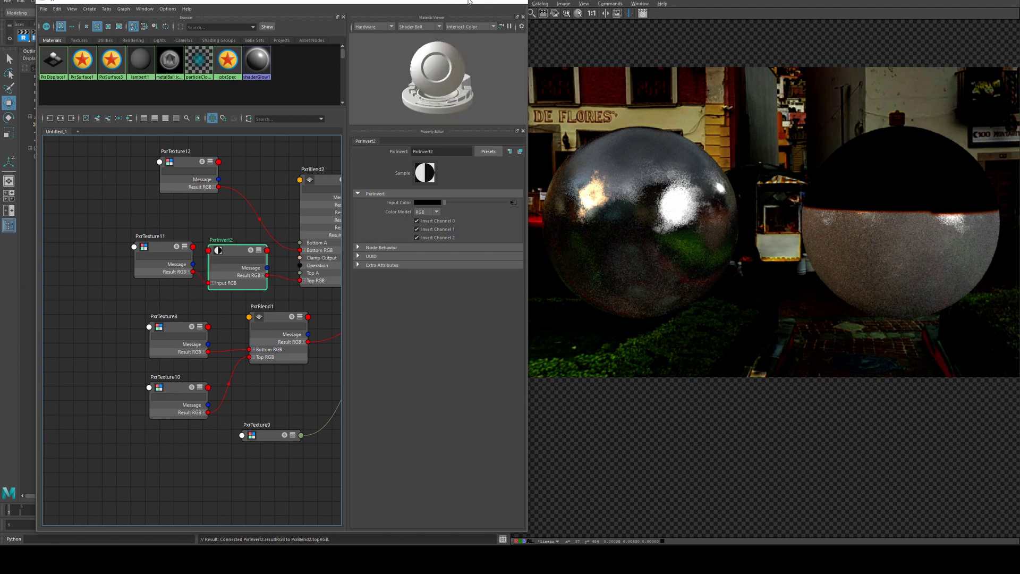
{"action": "left_click", "coordinate": [470, 1]}
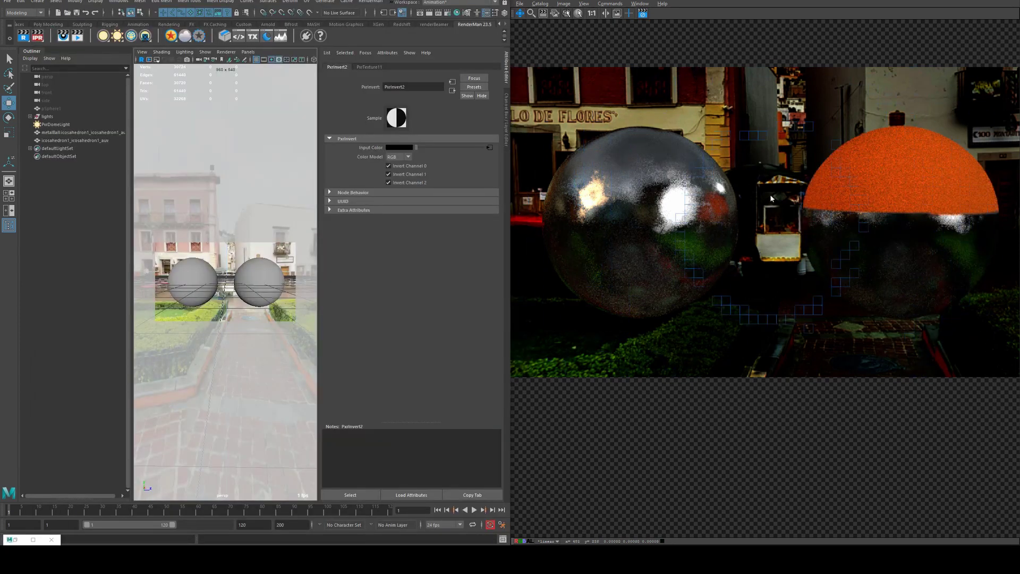
{"action": "left_click", "coordinate": [15, 539]}
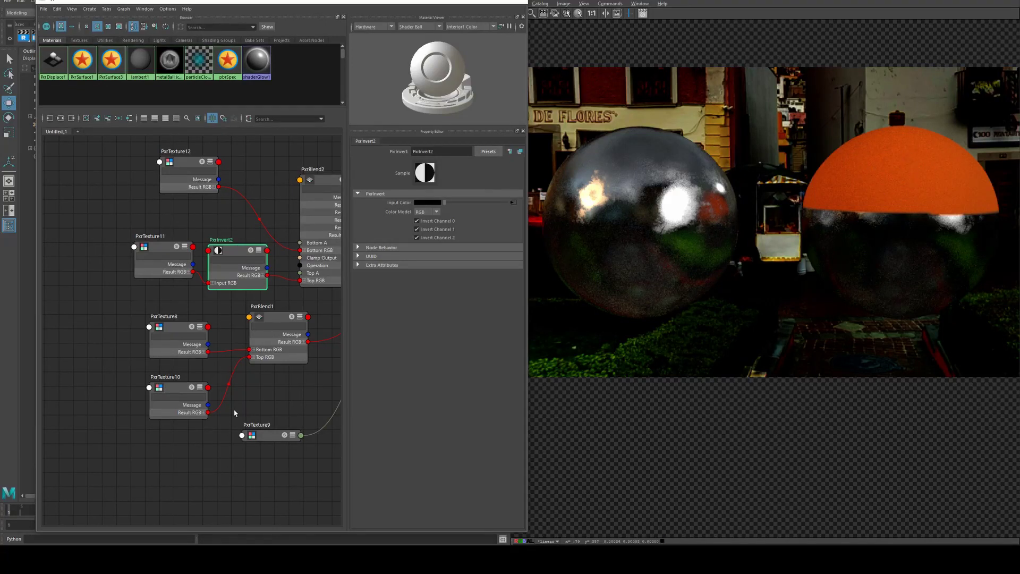
Step: Connect the Result RGB of PxrInvert2 to the Rough Specular Face Color of PxrSurface3
{"action": "middle_click_drag", "start_coordinate": [309, 406], "coordinate": [210, 389], "text": "alt"}
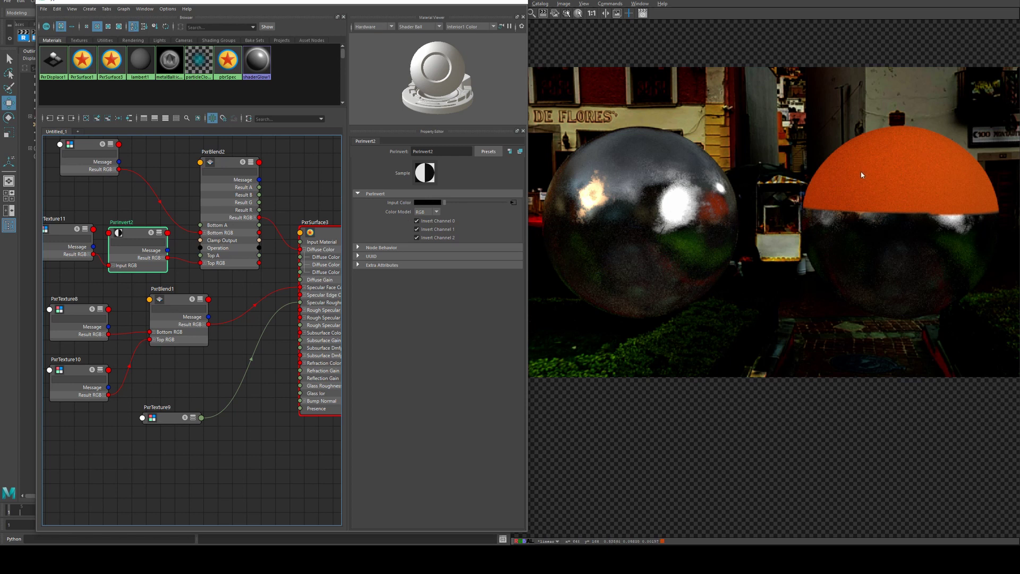
{"action": "left_click", "coordinate": [328, 232]}
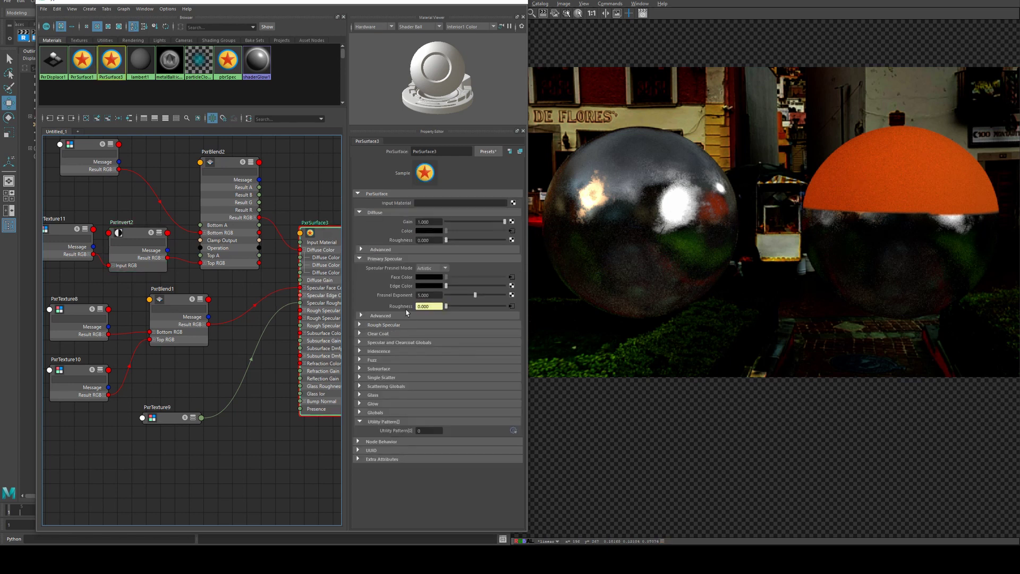
{"action": "left_click", "coordinate": [164, 245]}
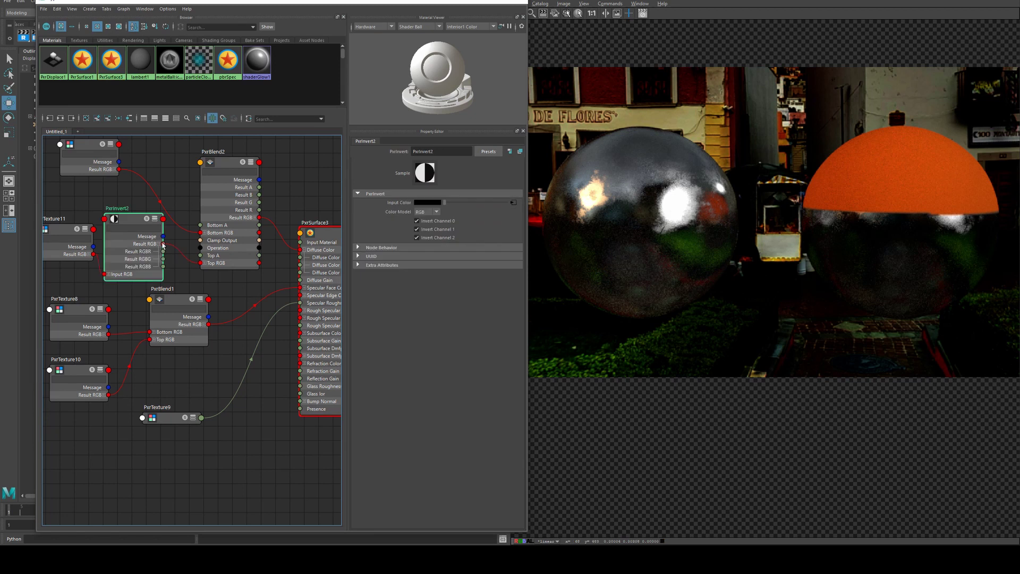
{"action": "left_click_drag", "start_coordinate": [163, 245], "coordinate": [300, 234]}
Step: Set the Rough Specular Roughness of PxrSurface3 to 0.717 and select the PxrInvert2 node
{"action": "left_click", "coordinate": [324, 230]}
{"action": "left_click", "coordinate": [324, 230]}
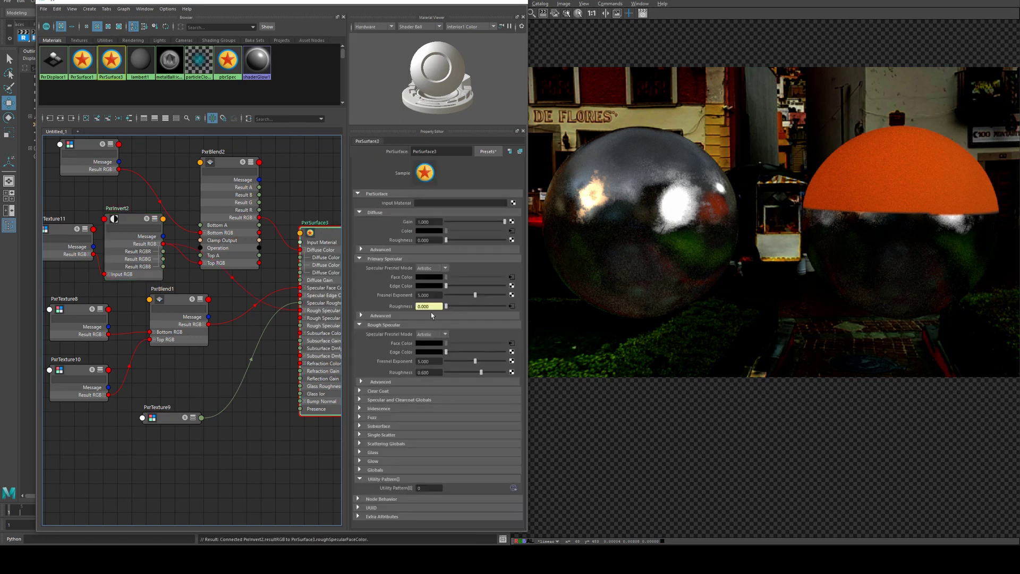
{"action": "left_click_drag", "start_coordinate": [464, 373], "coordinate": [460, 373]}
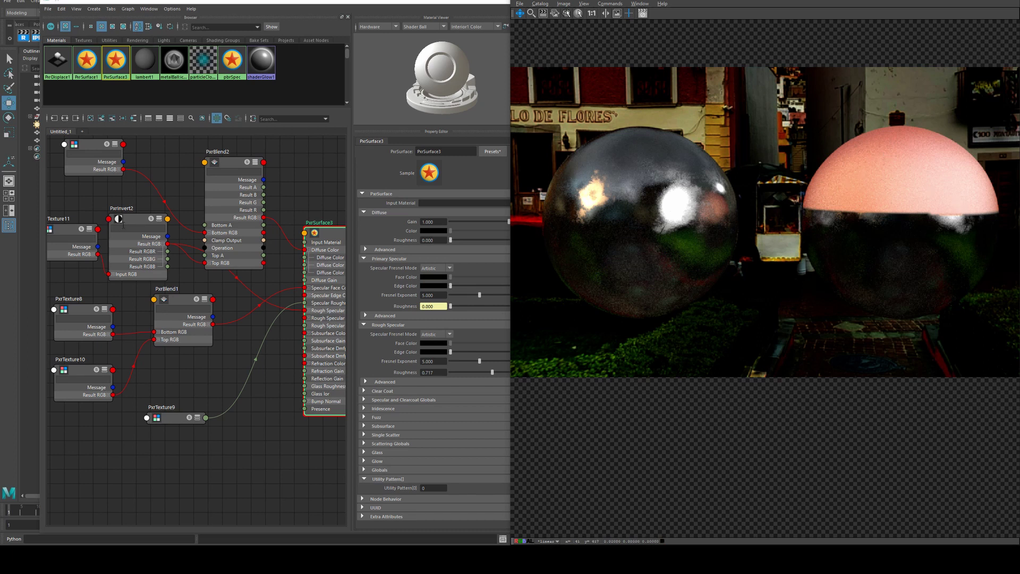
{"action": "left_click", "coordinate": [123, 225]}
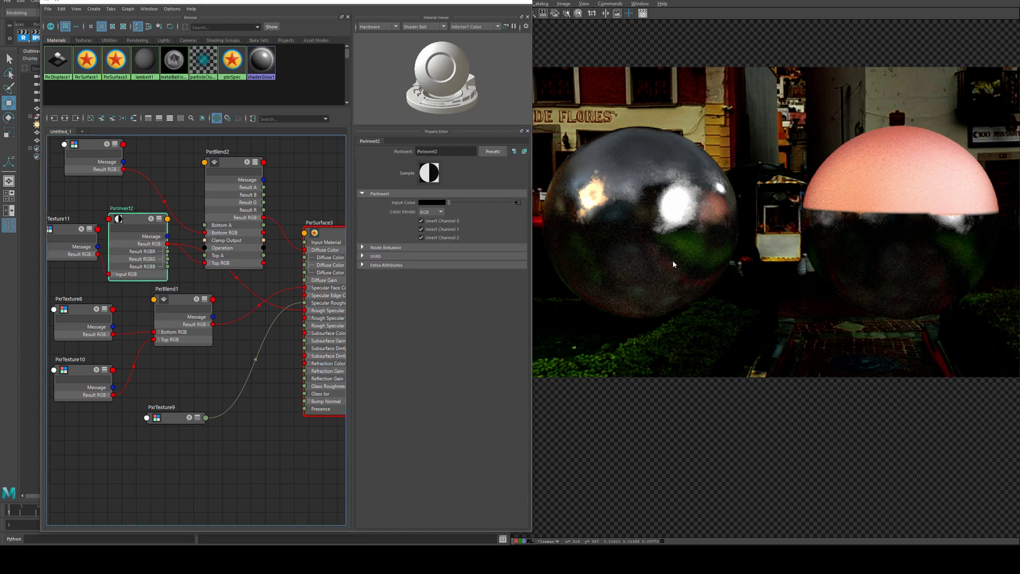